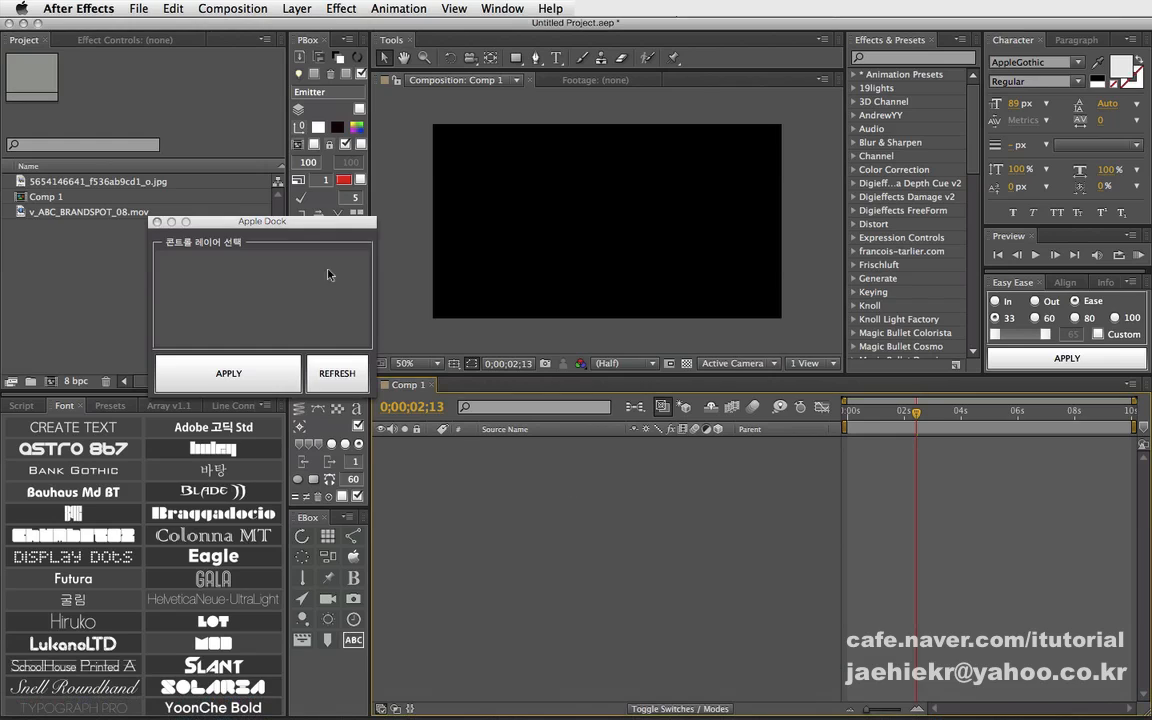
Move the Apple Dock window aside and create five solids in random colours.
{"action": "left_click_drag", "start_coordinate": [323, 227], "coordinate": [197, 226]}
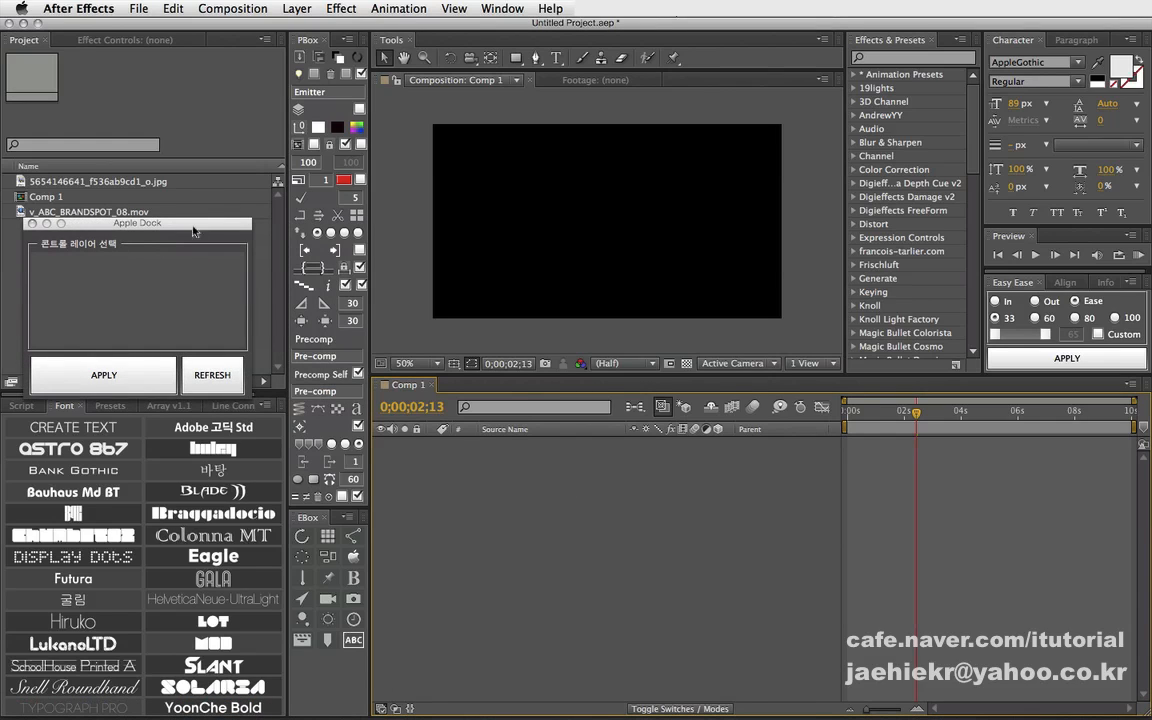
{"action": "left_click_drag", "start_coordinate": [153, 227], "coordinate": [195, 273]}
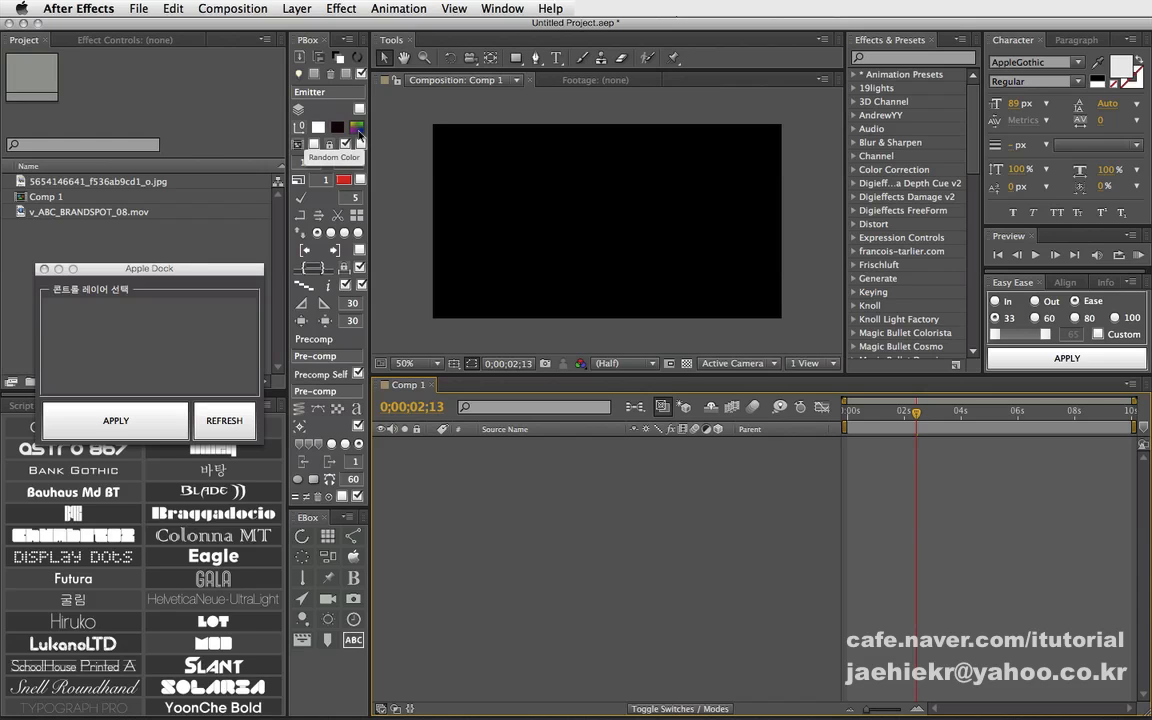
{"action": "left_click", "coordinate": [359, 131]}
{"action": "left_click", "coordinate": [359, 131]}
{"action": "left_click", "coordinate": [359, 131]}
{"action": "left_click", "coordinate": [359, 131]}
{"action": "left_click", "coordinate": [359, 131]}
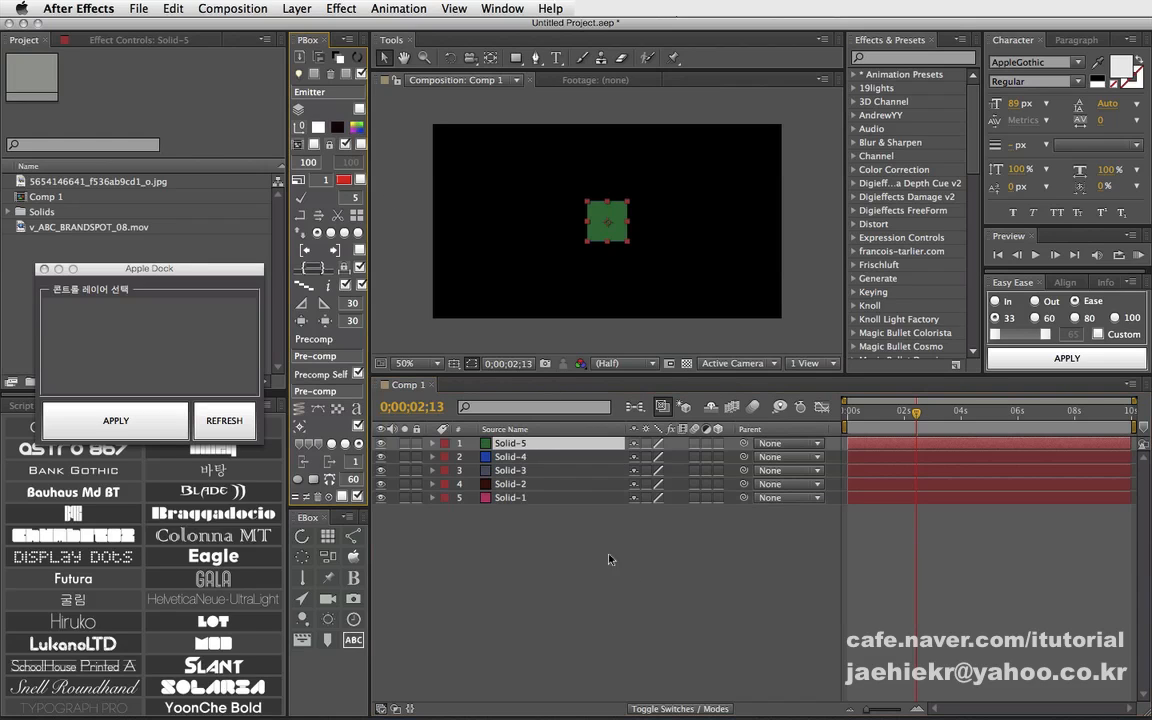
Distribute all five solids evenly along the X axis and move the row to the lower middle of the frame.
{"action": "left_click_drag", "start_coordinate": [547, 498], "coordinate": [510, 403]}
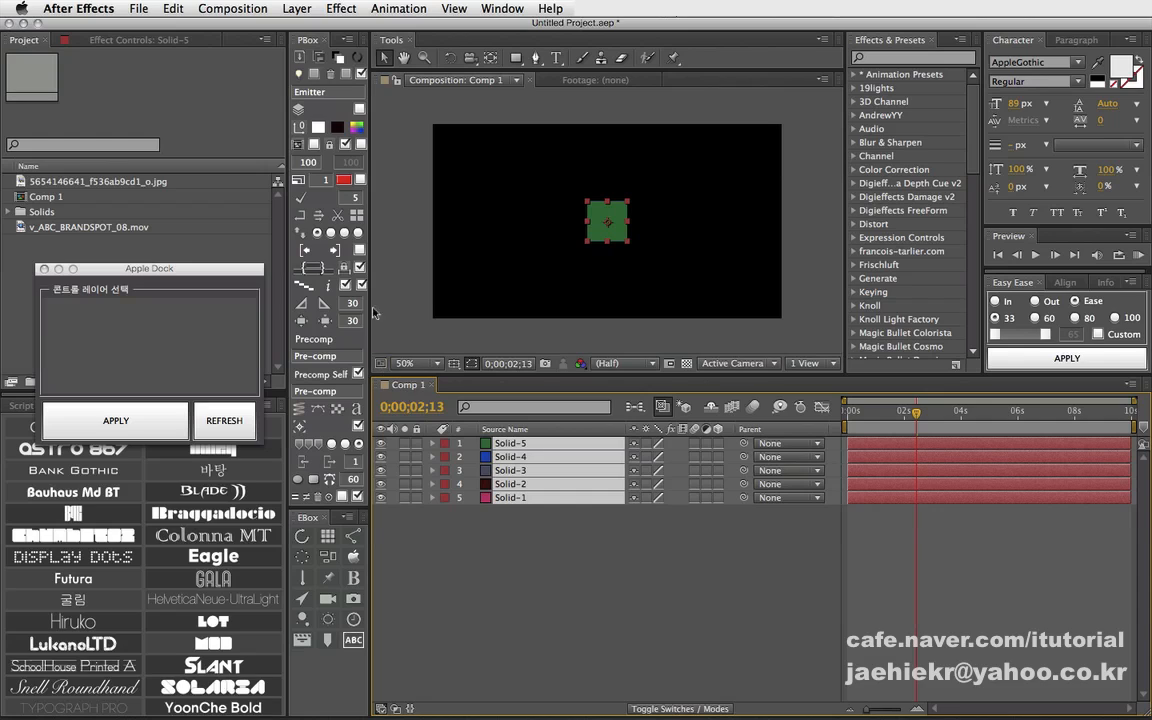
{"action": "left_click", "coordinate": [325, 424]}
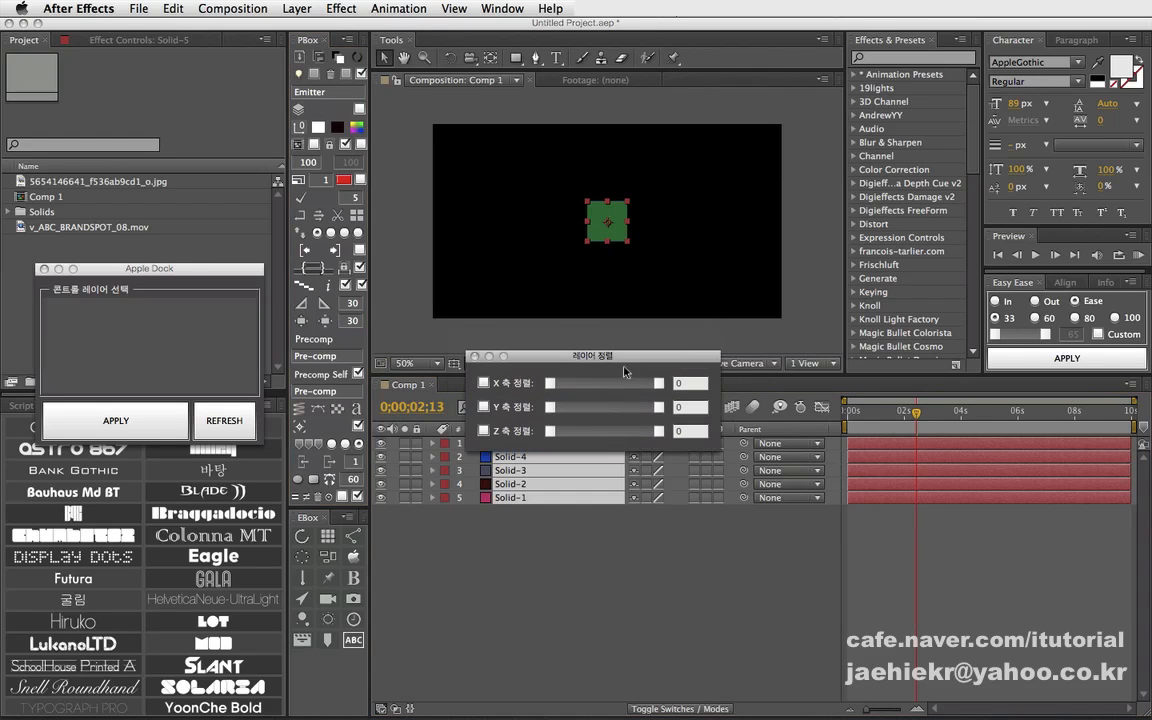
{"action": "left_click", "coordinate": [498, 383]}
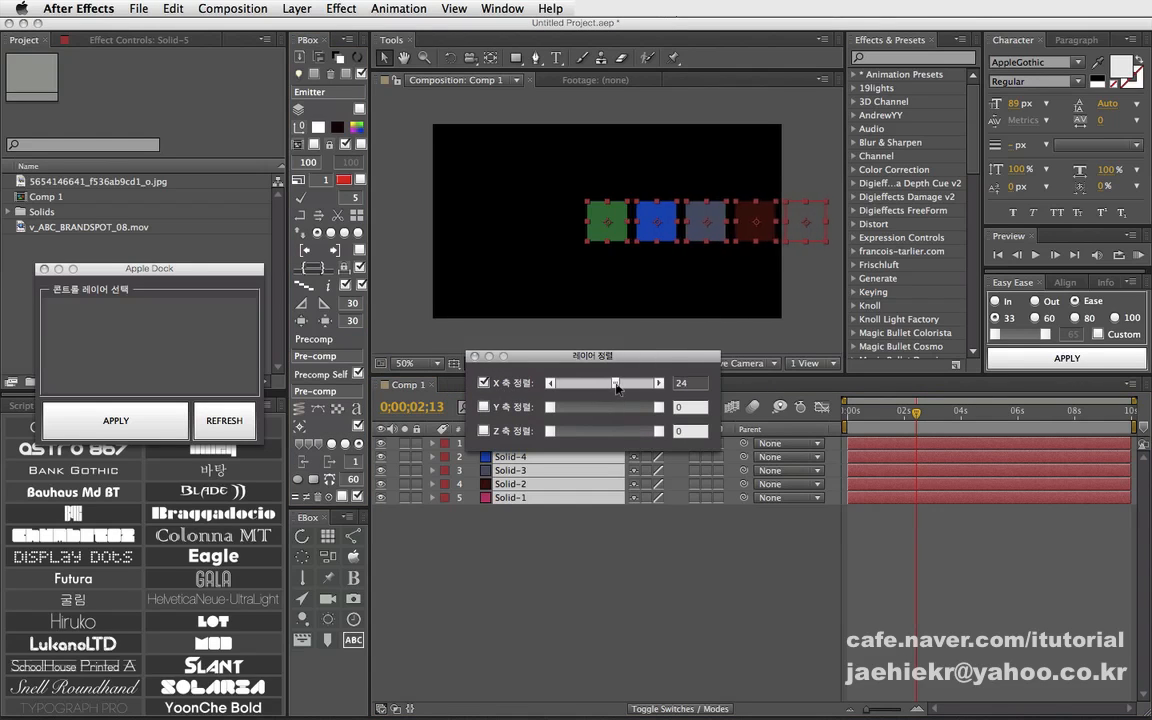
{"action": "left_click", "coordinate": [475, 357]}
{"action": "left_click_drag", "start_coordinate": [662, 221], "coordinate": [567, 263]}
{"action": "left_click", "coordinate": [465, 505]}
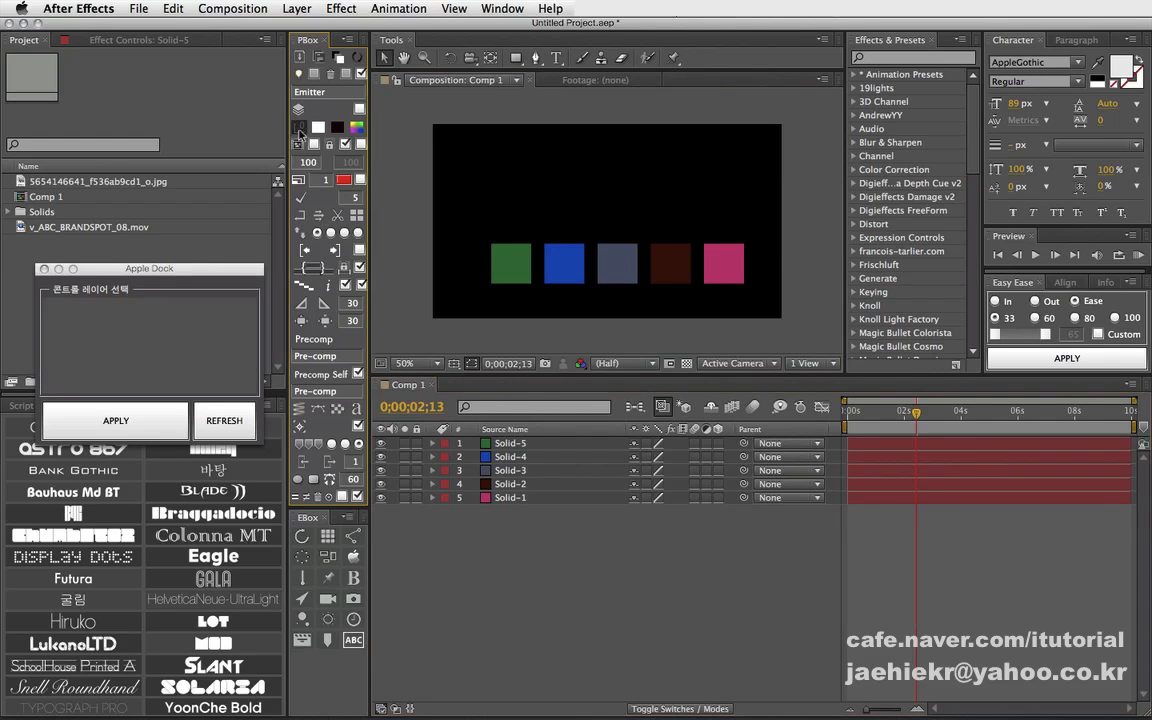
Add a null object and place it centred above the row of squares.
{"action": "left_click", "coordinate": [300, 146]}
{"action": "left_click_drag", "start_coordinate": [625, 250], "coordinate": [624, 191]}
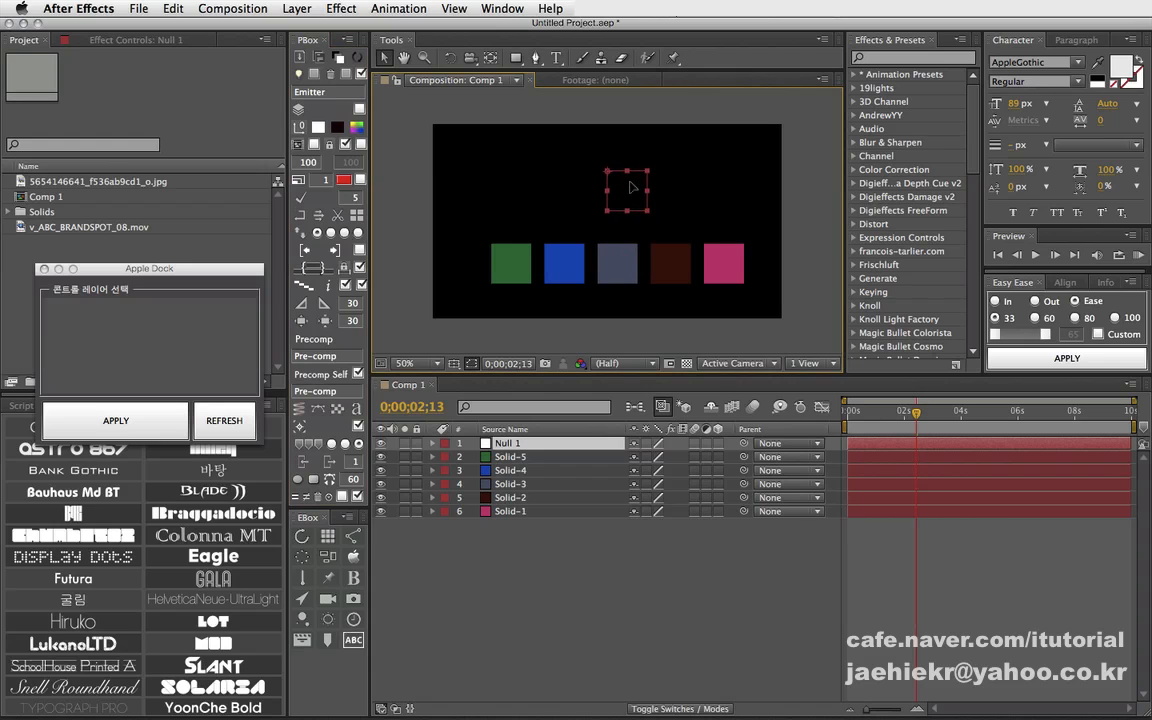
{"action": "key", "text": "Return"}
Apply Apple Dock to the five solids with Null 1 as the control layer, after refreshing its layer list.
{"action": "left_click_drag", "start_coordinate": [584, 548], "coordinate": [507, 460]}
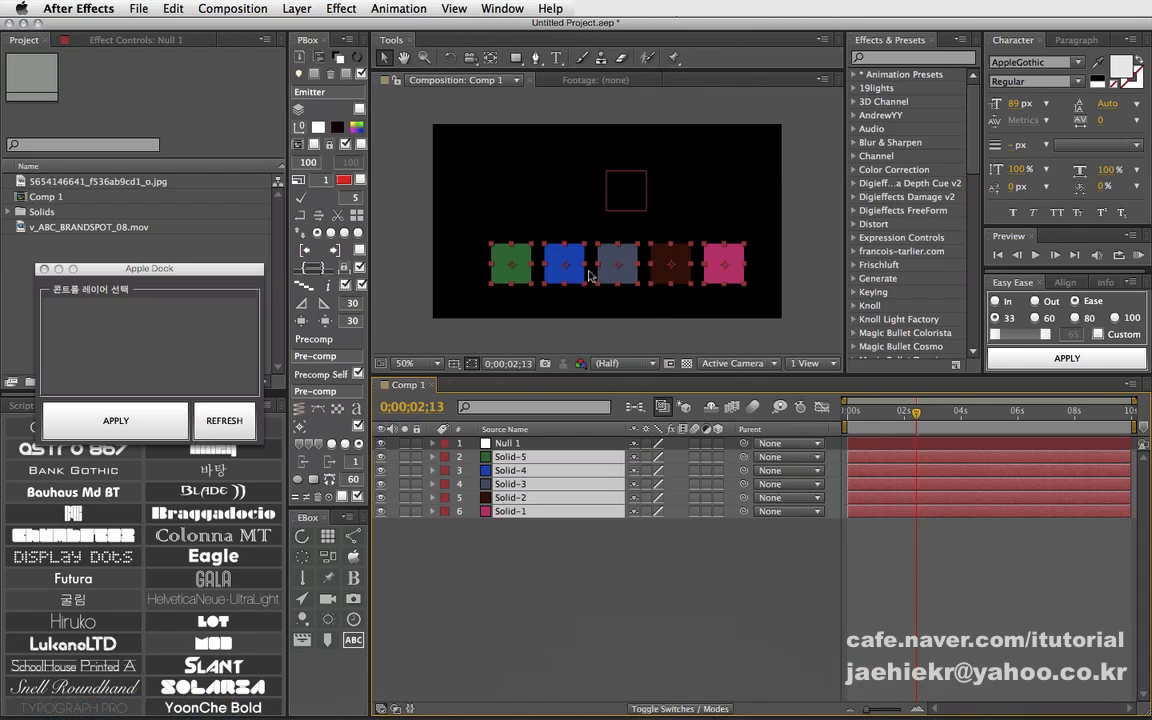
{"action": "left_click", "coordinate": [250, 429]}
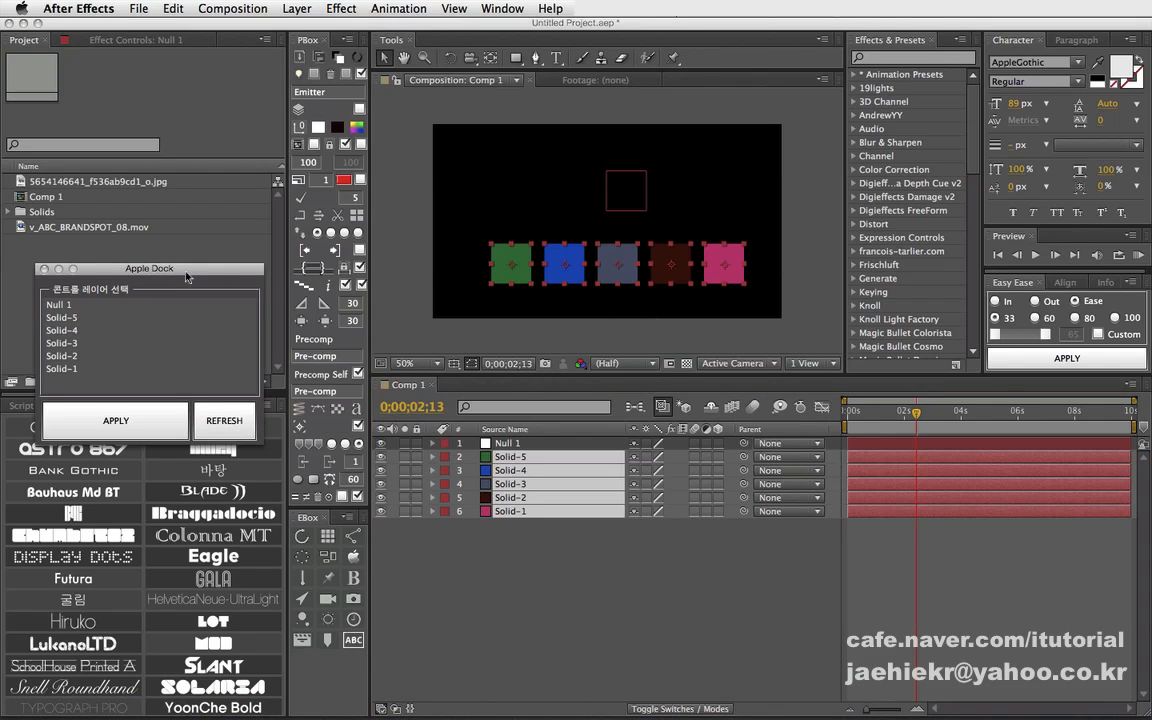
{"action": "left_click_drag", "start_coordinate": [186, 276], "coordinate": [201, 235]}
{"action": "left_click", "coordinate": [88, 276]}
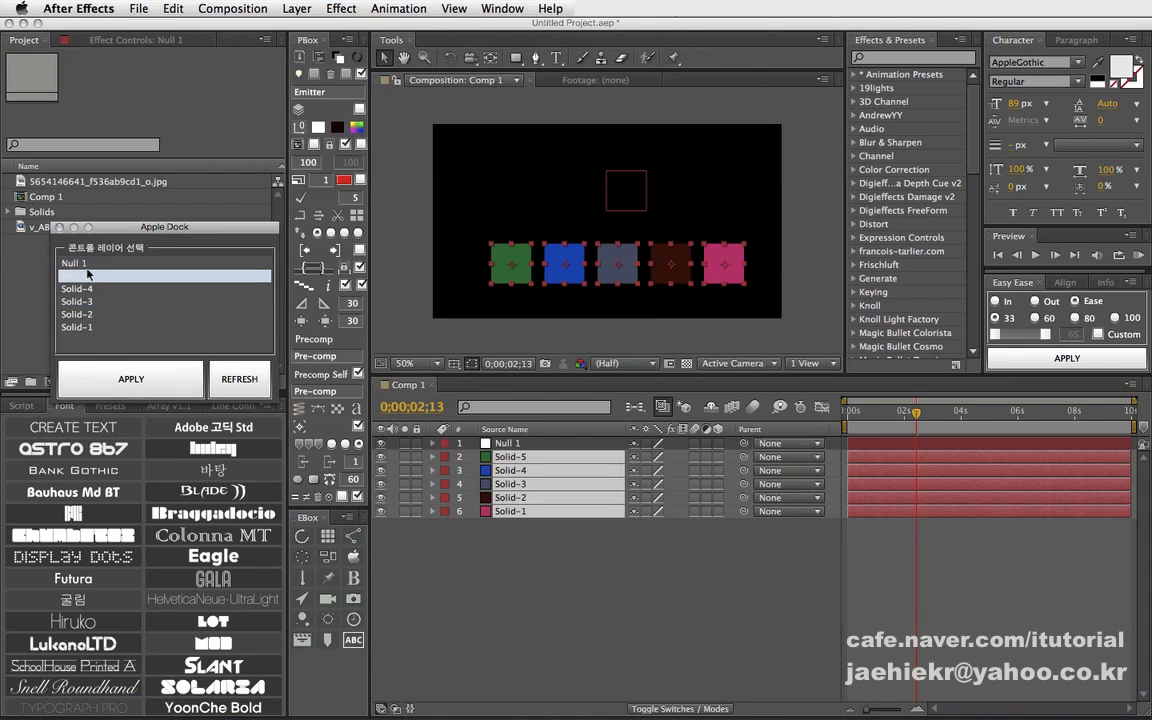
{"action": "left_click", "coordinate": [112, 263]}
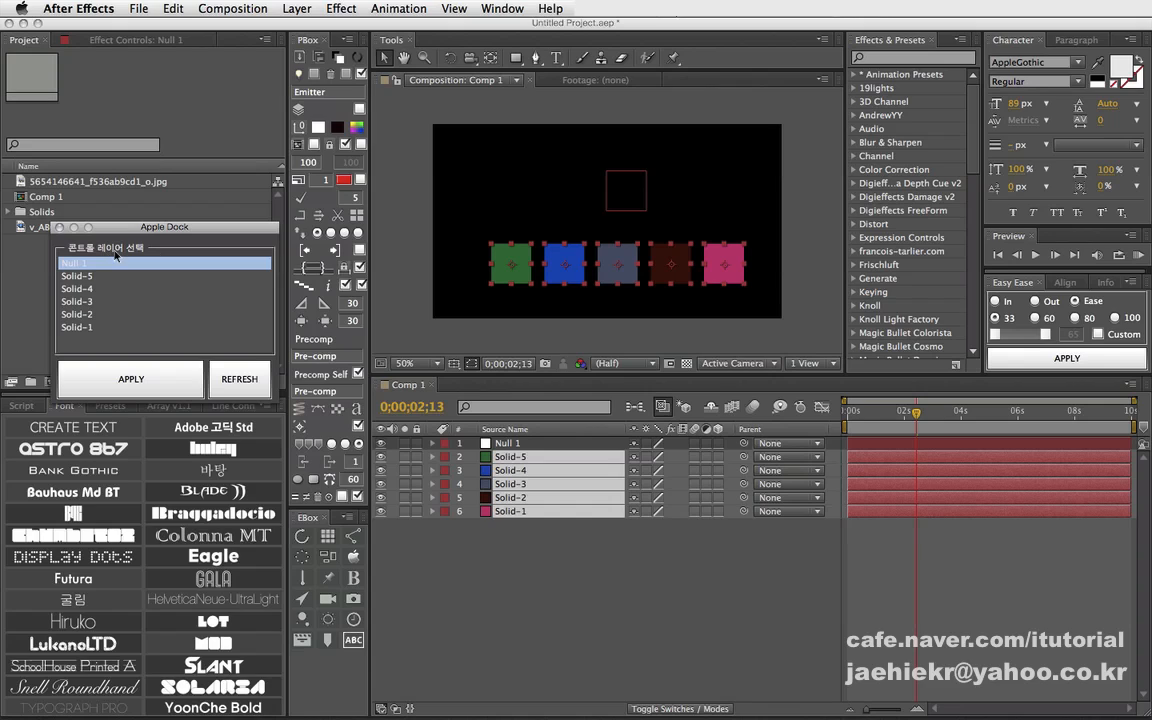
{"action": "left_click", "coordinate": [130, 379]}
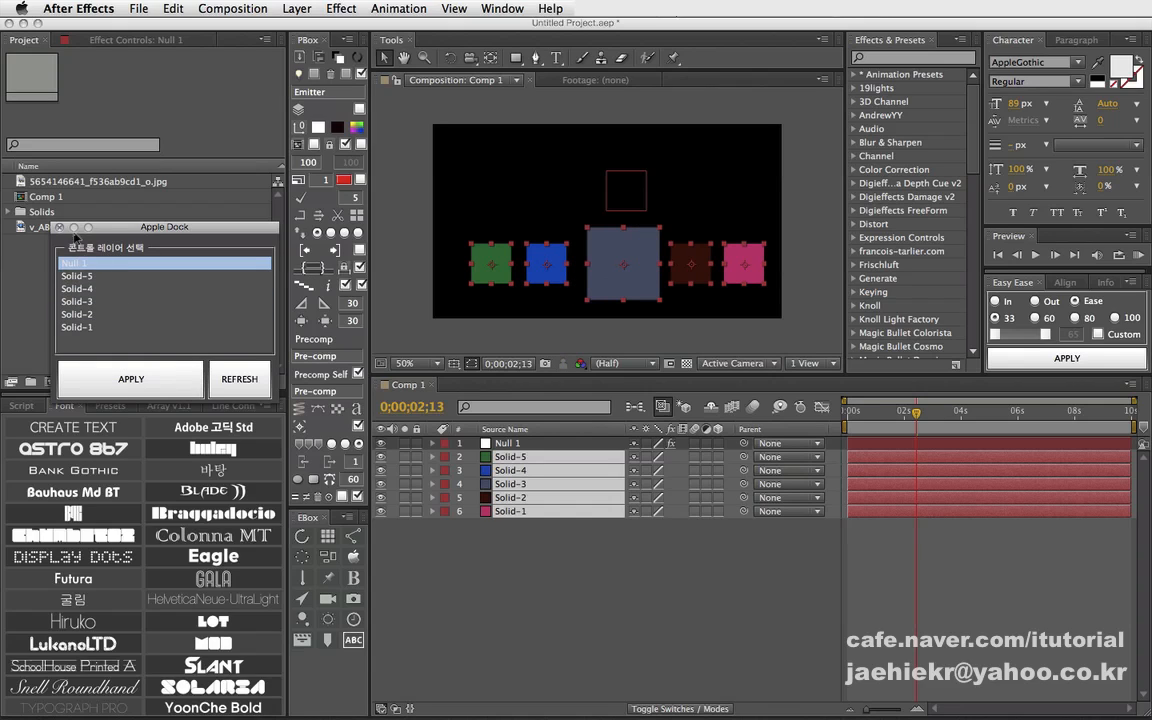
Close the Apple Dock window, then move the null over the row of squares and display its effect settings.
{"action": "left_click", "coordinate": [61, 228]}
{"action": "left_click_drag", "start_coordinate": [626, 207], "coordinate": [624, 304]}
{"action": "left_click", "coordinate": [515, 430]}
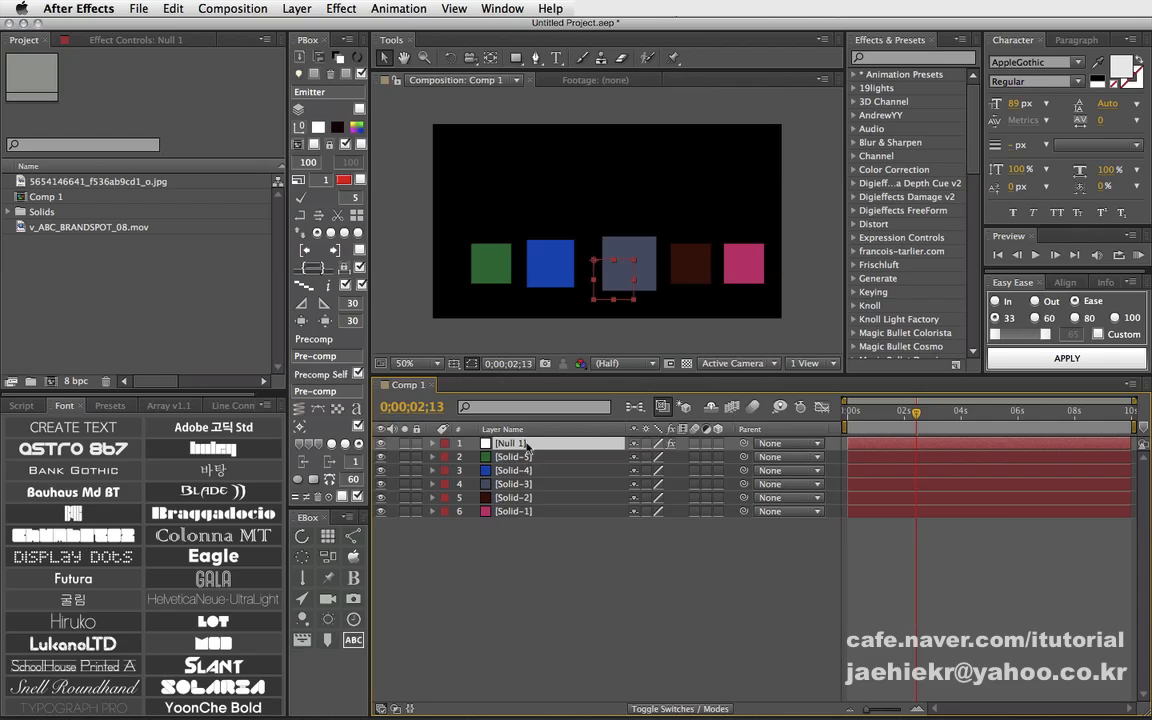
{"action": "left_click", "coordinate": [135, 40]}
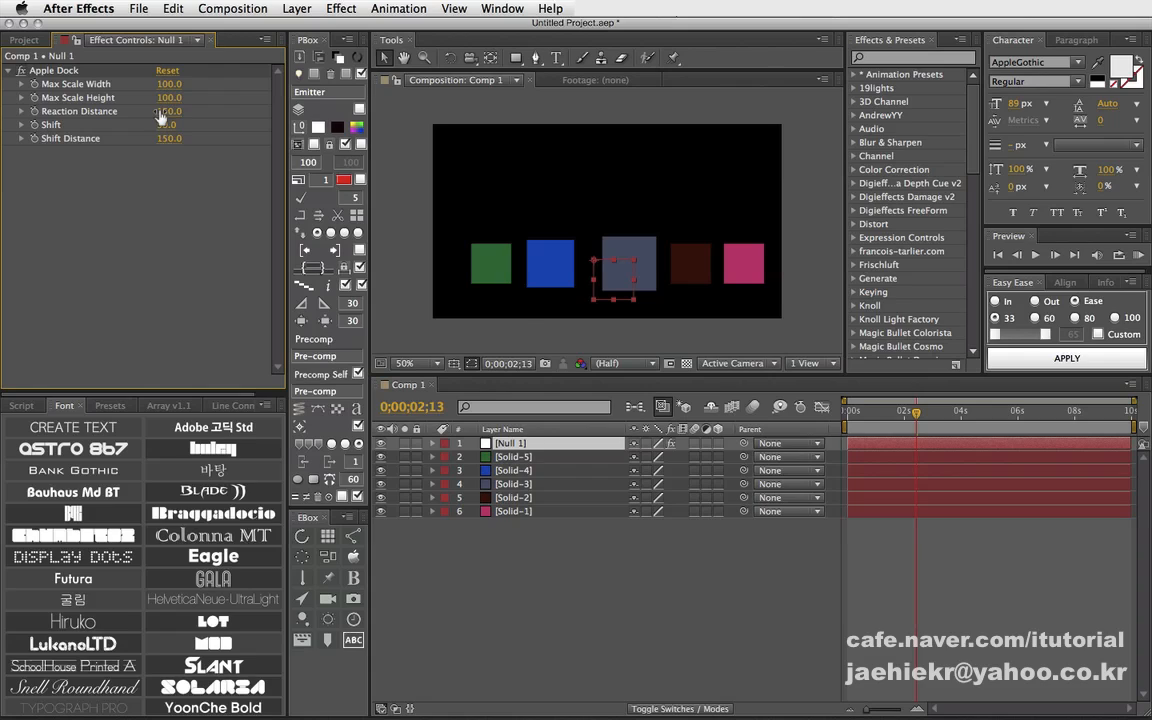
{"action": "left_click_drag", "start_coordinate": [617, 285], "coordinate": [637, 285]}
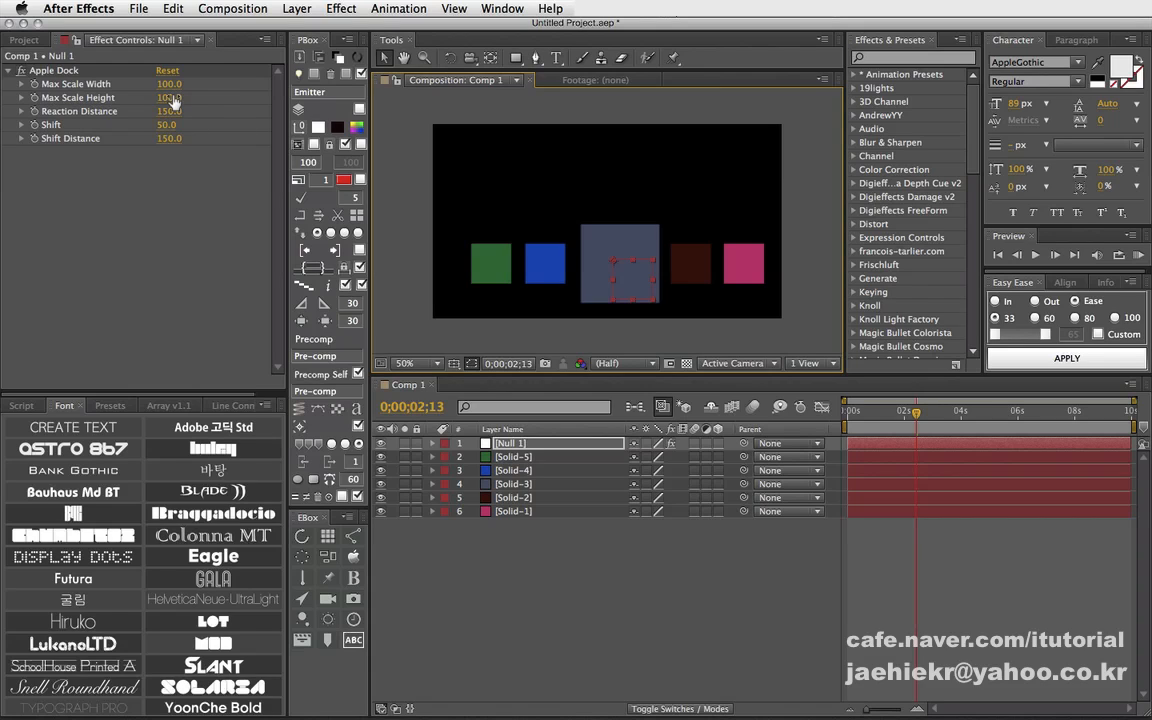
Try Max Scale Height values of 299 and 124 and a Max Scale Width of -141, moving the null across the squares.
{"action": "left_click_drag", "start_coordinate": [174, 101], "coordinate": [293, 98]}
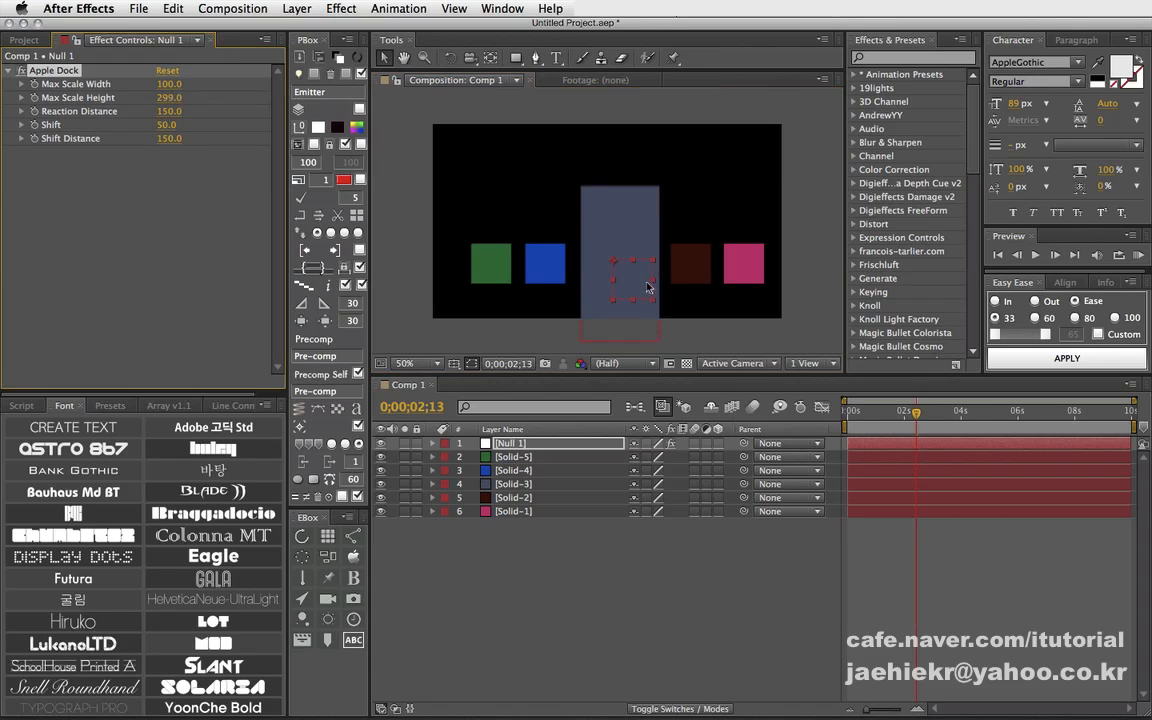
{"action": "left_click_drag", "start_coordinate": [647, 287], "coordinate": [585, 274]}
{"action": "left_click_drag", "start_coordinate": [175, 93], "coordinate": [97, 86]}
{"action": "left_click_drag", "start_coordinate": [589, 281], "coordinate": [559, 285]}
{"action": "left_click_drag", "start_coordinate": [178, 103], "coordinate": [50, 84]}
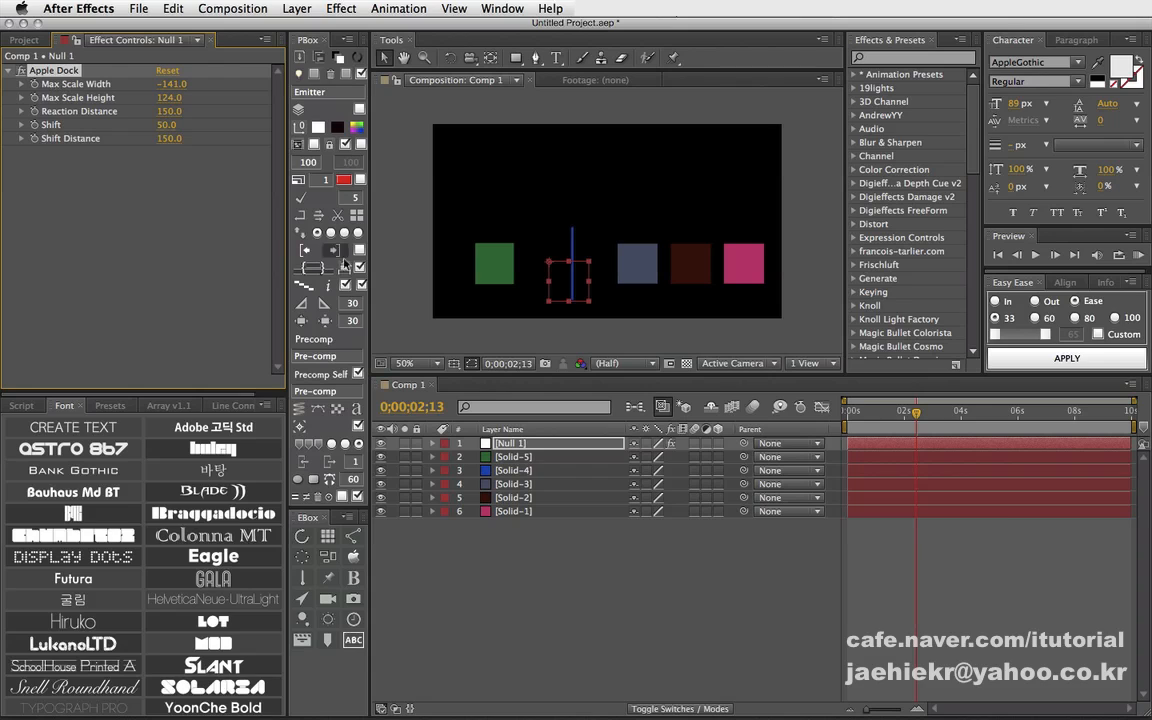
{"action": "left_click_drag", "start_coordinate": [581, 287], "coordinate": [617, 288]}
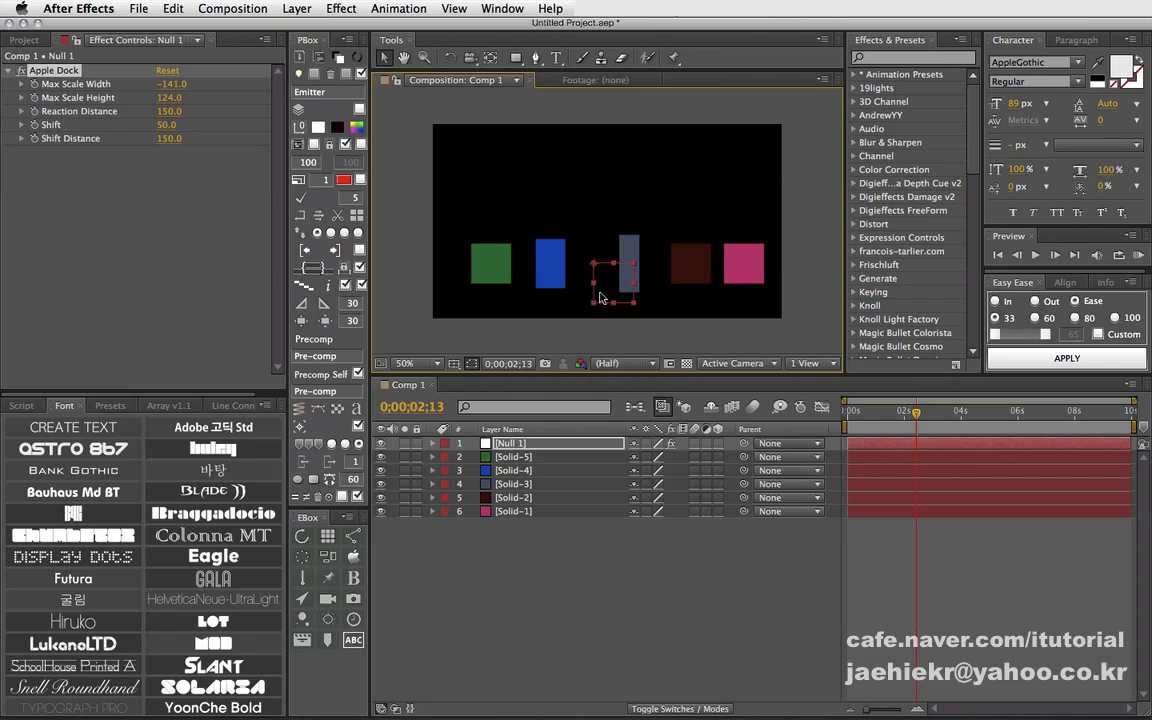
Set Max Scale Width to 100 and Max Scale Height to 234, moving the null along the row to test the scaling.
{"action": "left_click_drag", "start_coordinate": [175, 90], "coordinate": [200, 88]}
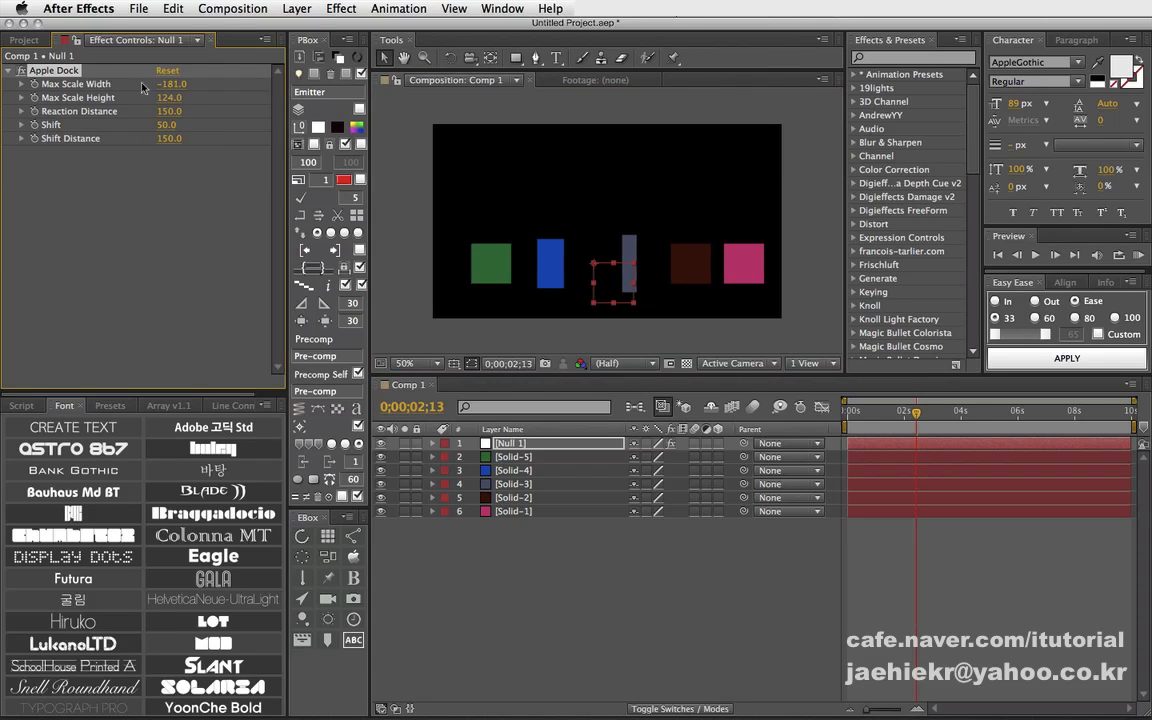
{"action": "left_click", "coordinate": [172, 84]}
{"action": "type", "text": "100"}
{"action": "key", "text": "Return"}
{"action": "left_click_drag", "start_coordinate": [618, 298], "coordinate": [643, 298]}
{"action": "left_click_drag", "start_coordinate": [165, 97], "coordinate": [253, 97]}
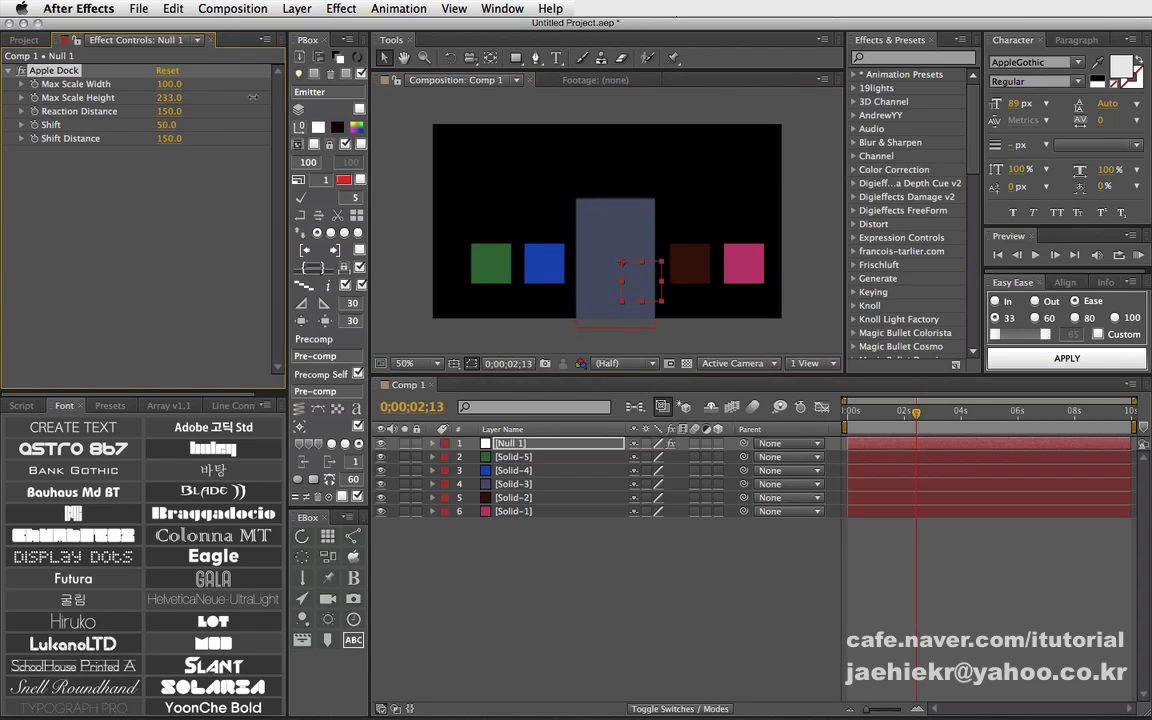
{"action": "left_click_drag", "start_coordinate": [640, 288], "coordinate": [614, 288]}
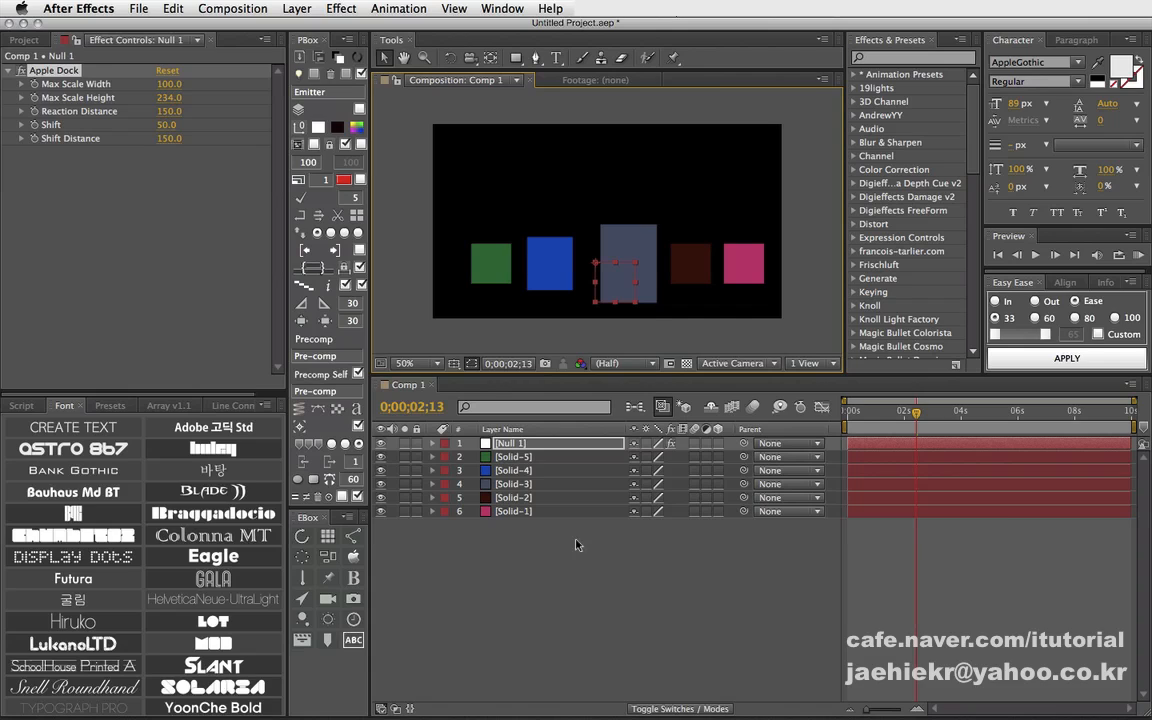
Delete all layers from the composition and create one new solid in a random colour.
{"action": "key", "text": "ctrl+a"}
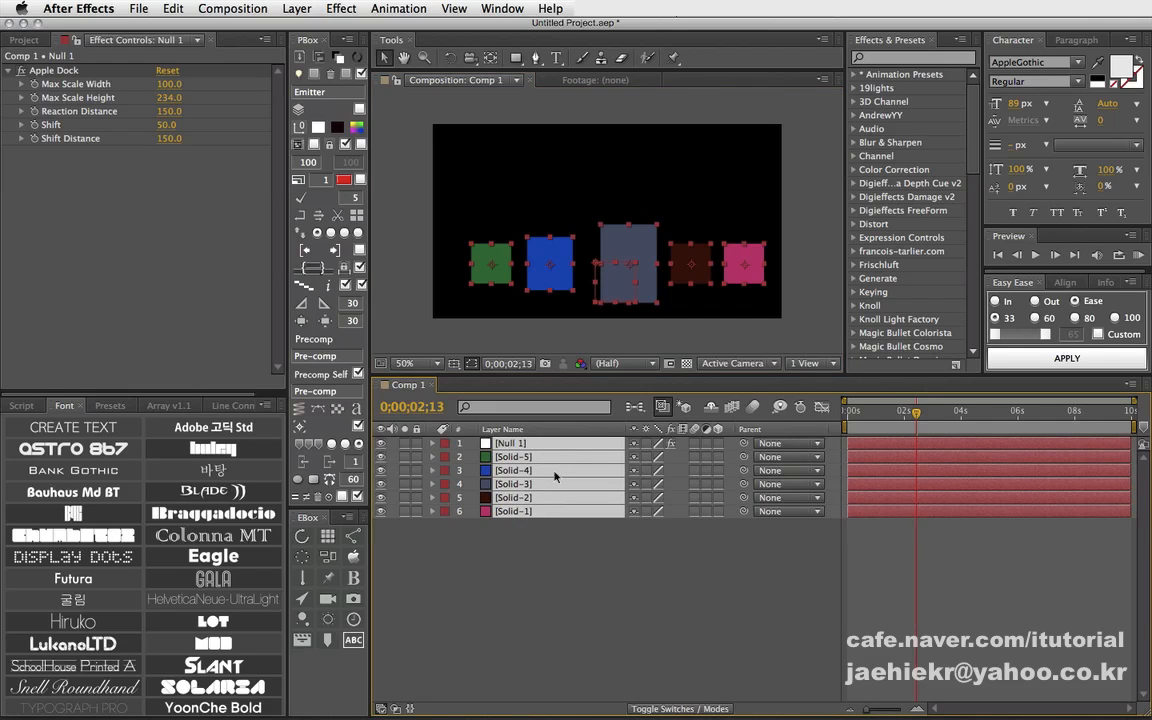
{"action": "key", "text": "Delete"}
{"action": "left_click", "coordinate": [357, 128]}
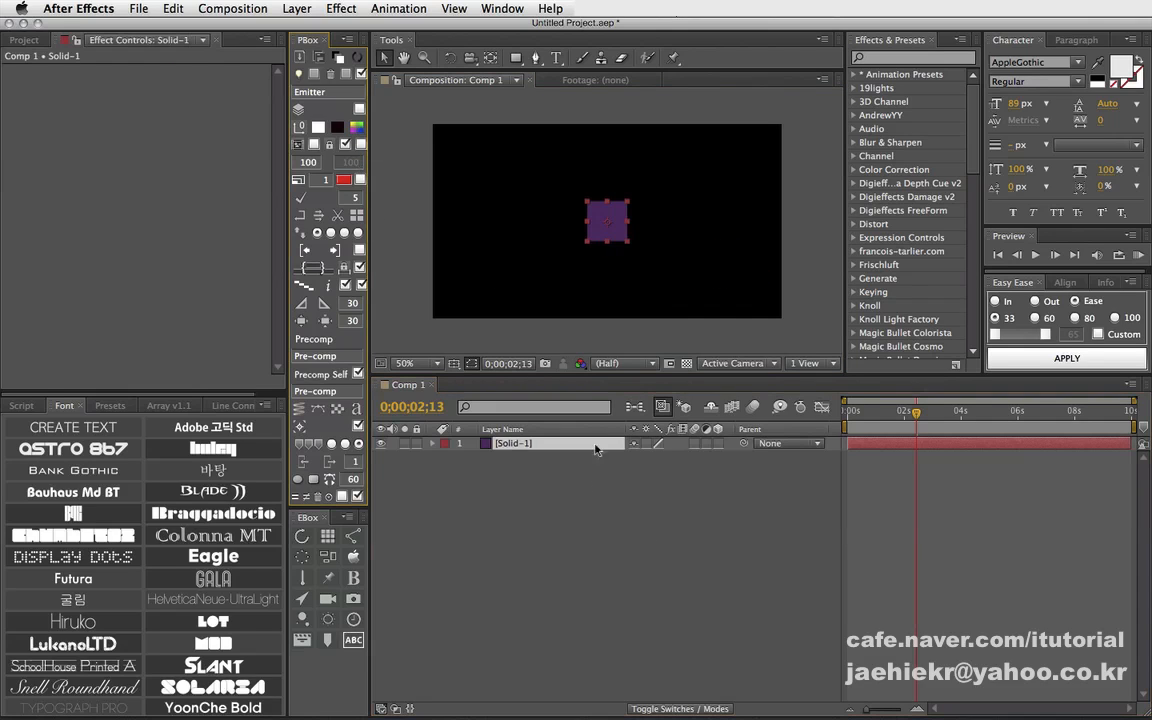
Set the new solid's anchor point to 50, 100 and move the square slightly below the frame's centre.
{"action": "left_click", "coordinate": [521, 453]}
{"action": "left_click", "coordinate": [519, 447]}
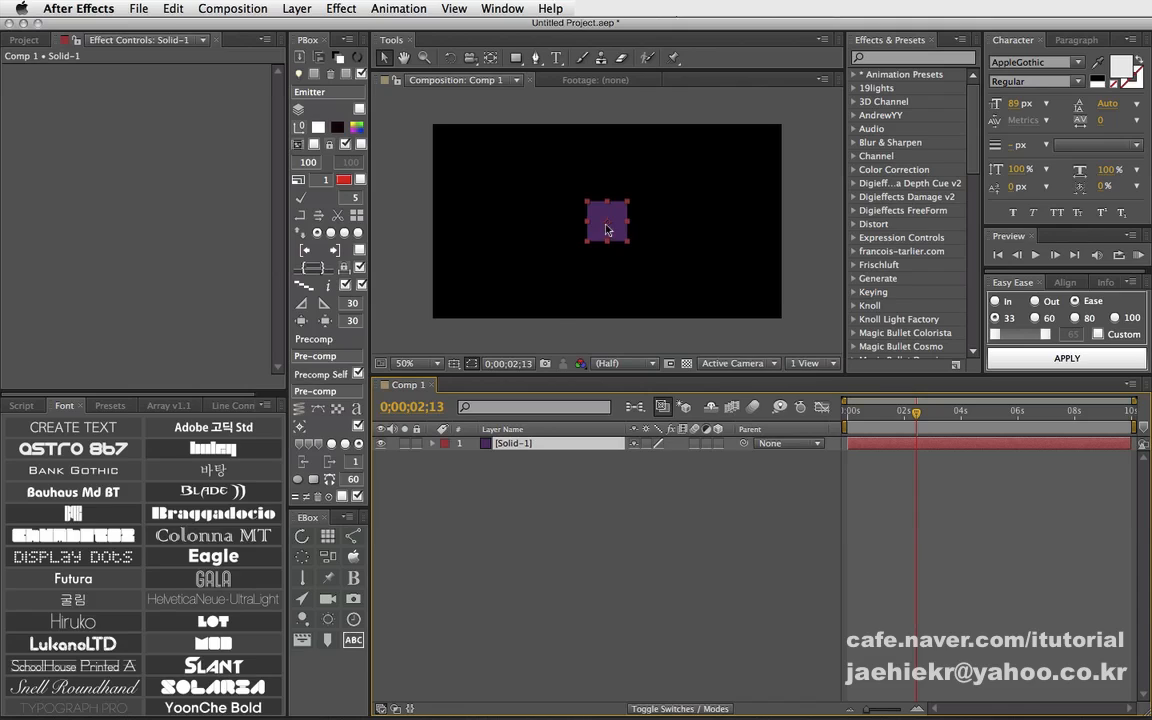
{"action": "key", "text": "a"}
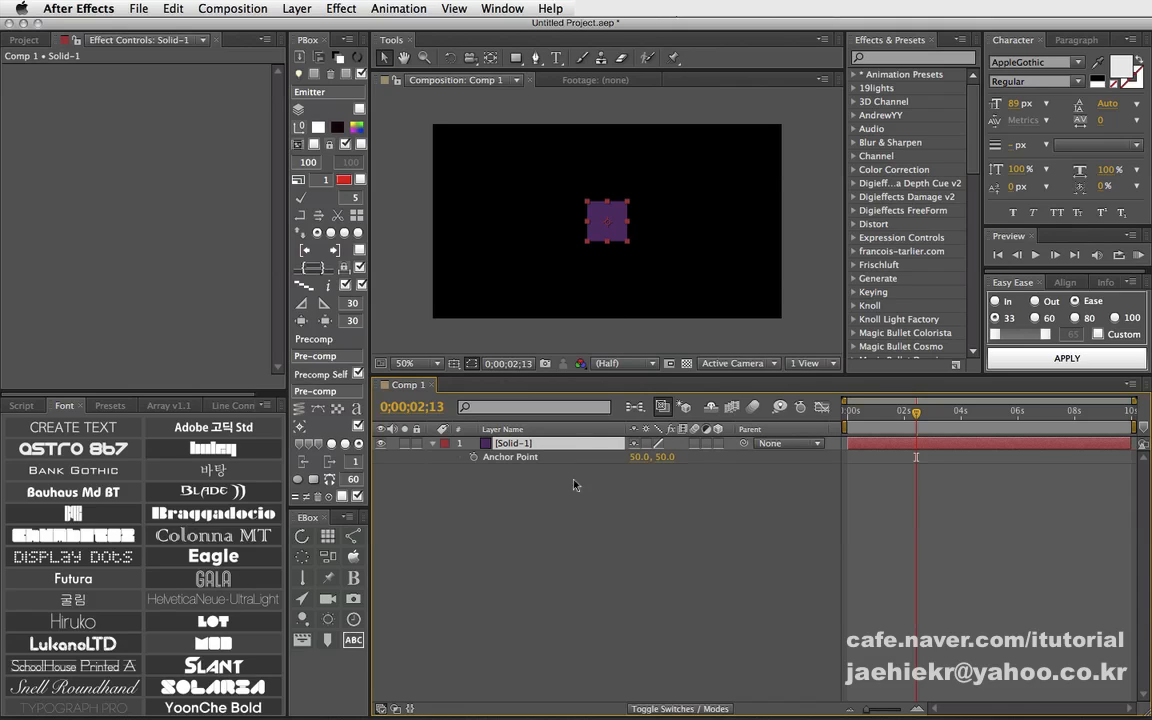
{"action": "left_click", "coordinate": [661, 457]}
{"action": "type", "text": "100"}
{"action": "key", "text": "Return"}
{"action": "left_click_drag", "start_coordinate": [623, 213], "coordinate": [616, 251]}
{"action": "left_click", "coordinate": [530, 482]}
{"action": "left_click", "coordinate": [525, 444]}
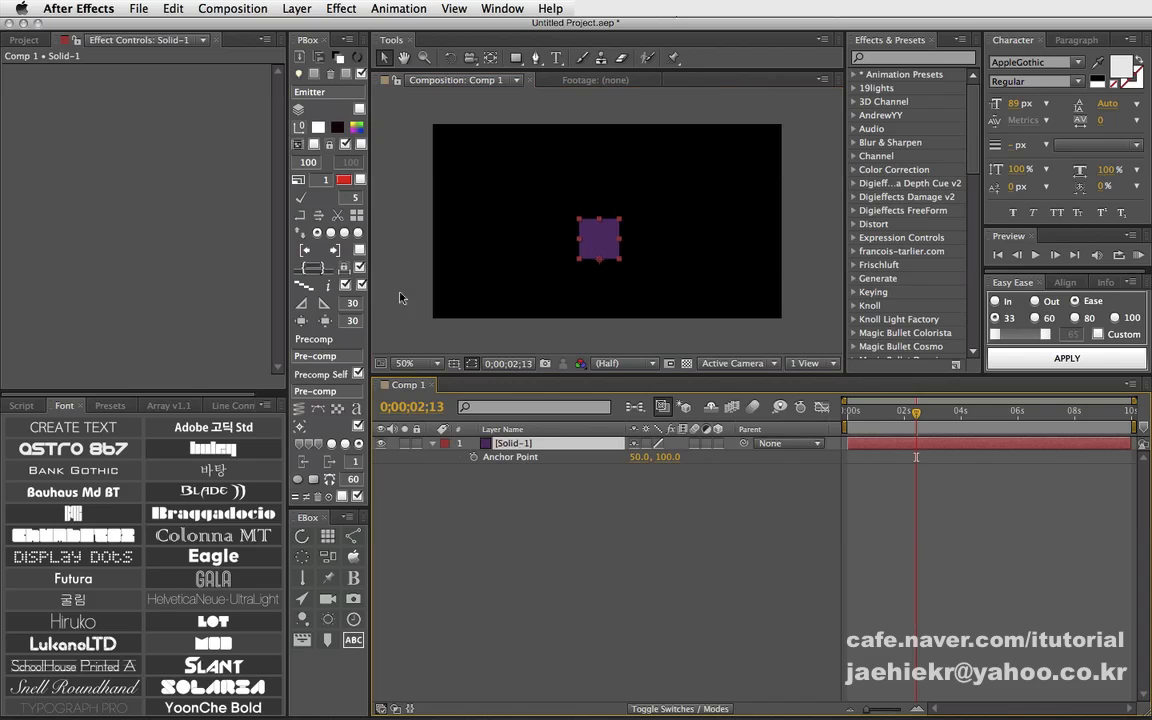
Create four more random-colour solids and set their anchor points to 50, 100.
{"action": "left_click", "coordinate": [357, 129]}
{"action": "left_click", "coordinate": [357, 129]}
{"action": "left_click", "coordinate": [357, 129]}
{"action": "left_click", "coordinate": [357, 129]}
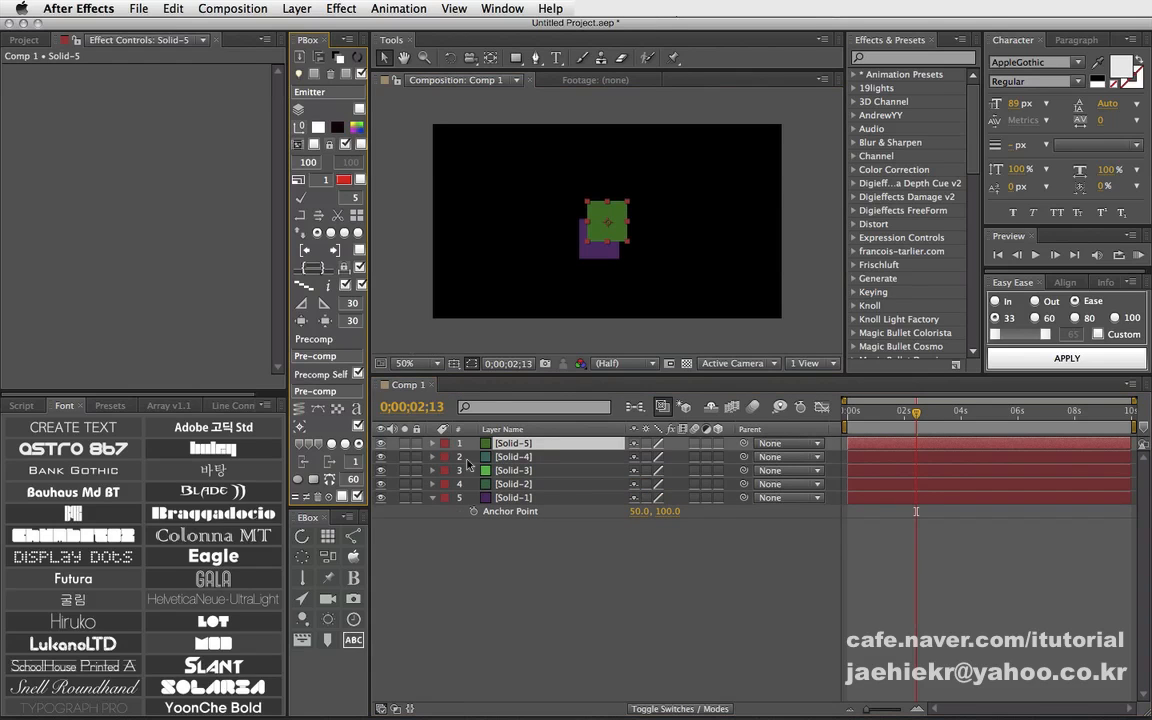
{"action": "left_click", "coordinate": [523, 485], "text": "shift"}
{"action": "key", "text": "a"}
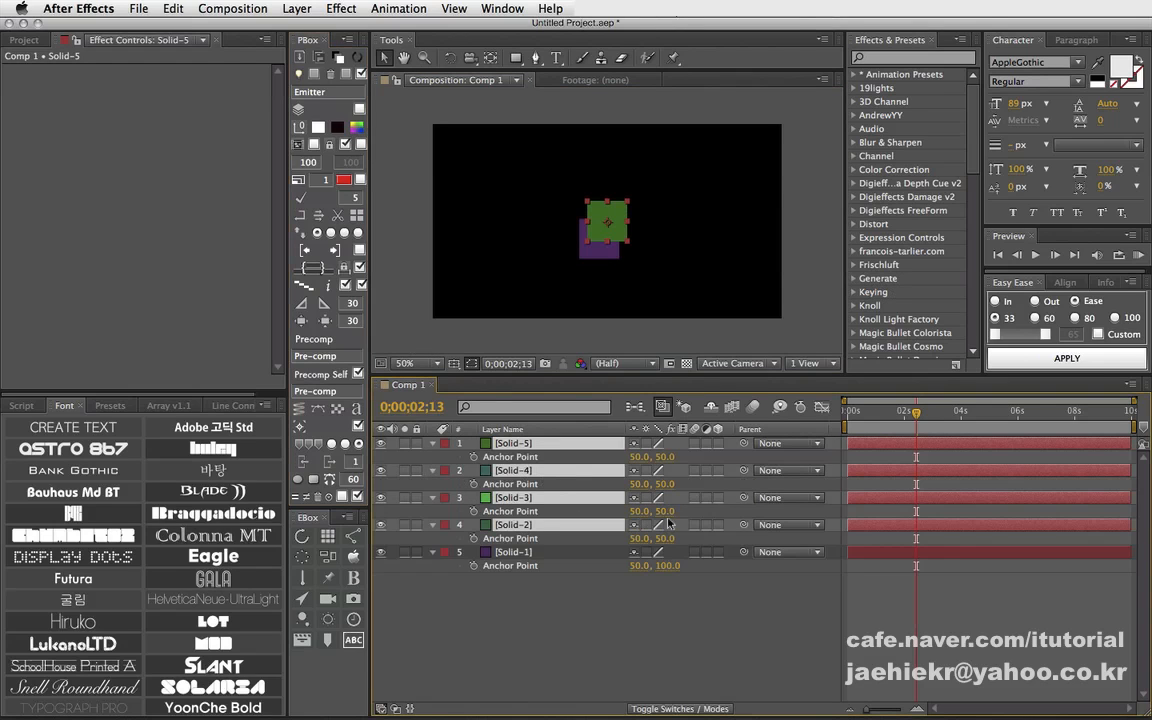
{"action": "left_click", "coordinate": [666, 456]}
{"action": "type", "text": "100"}
{"action": "key", "text": "Return"}
Distribute all five bottom-anchored solids evenly along the X axis and move the row lower in the frame.
{"action": "left_click", "coordinate": [594, 620]}
{"action": "key", "text": "super+a"}
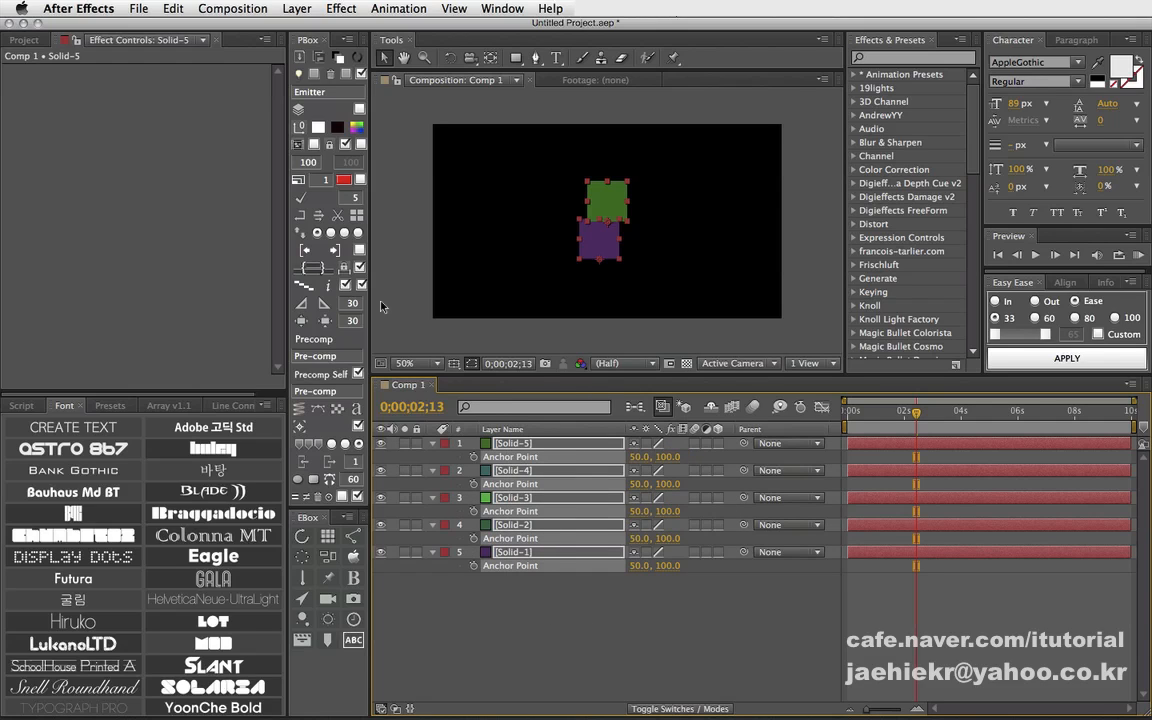
{"action": "left_click", "coordinate": [319, 420]}
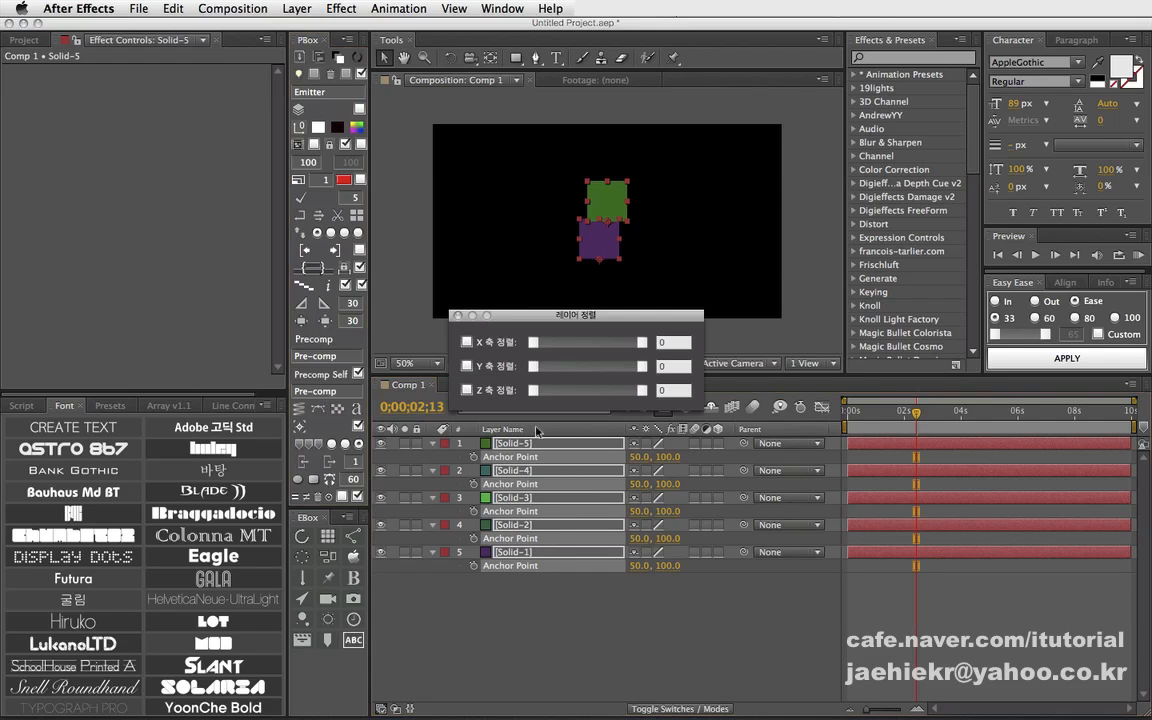
{"action": "left_click", "coordinate": [502, 346]}
{"action": "left_click_drag", "start_coordinate": [591, 345], "coordinate": [610, 343]}
{"action": "left_click", "coordinate": [458, 317]}
{"action": "left_click_drag", "start_coordinate": [668, 214], "coordinate": [564, 267]}
{"action": "left_click", "coordinate": [501, 634]}
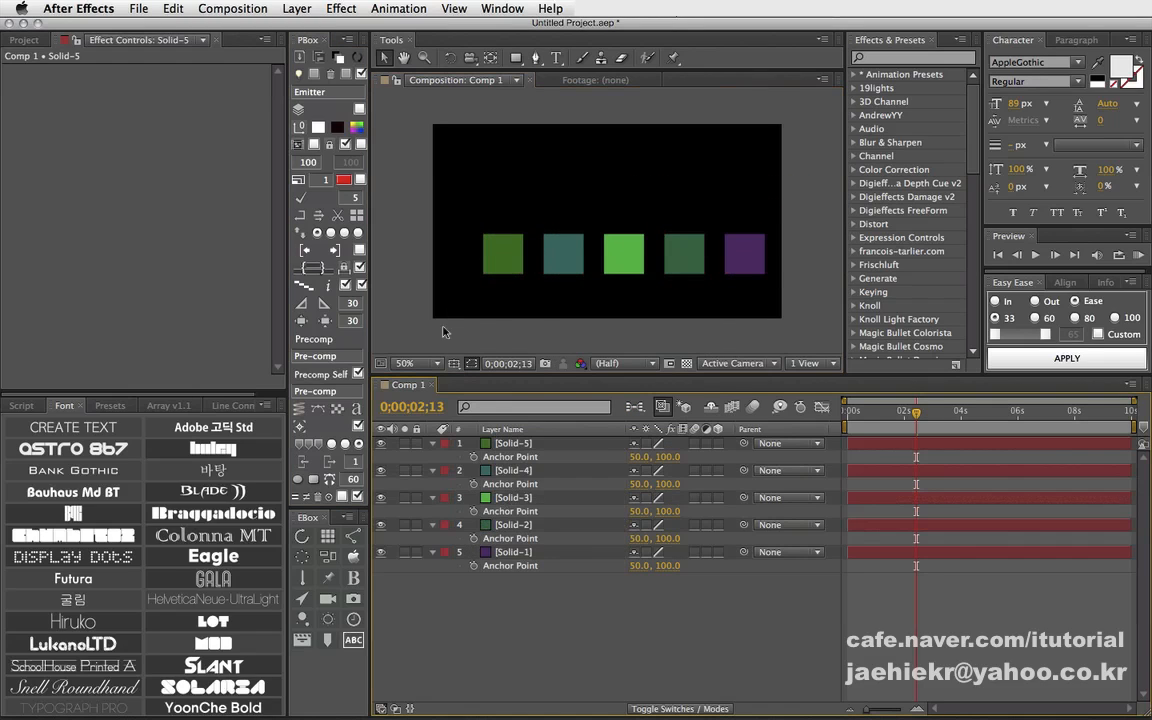
Add a new null object above the row of bottom-anchored squares and bring up the project's file list.
{"action": "left_click", "coordinate": [302, 129]}
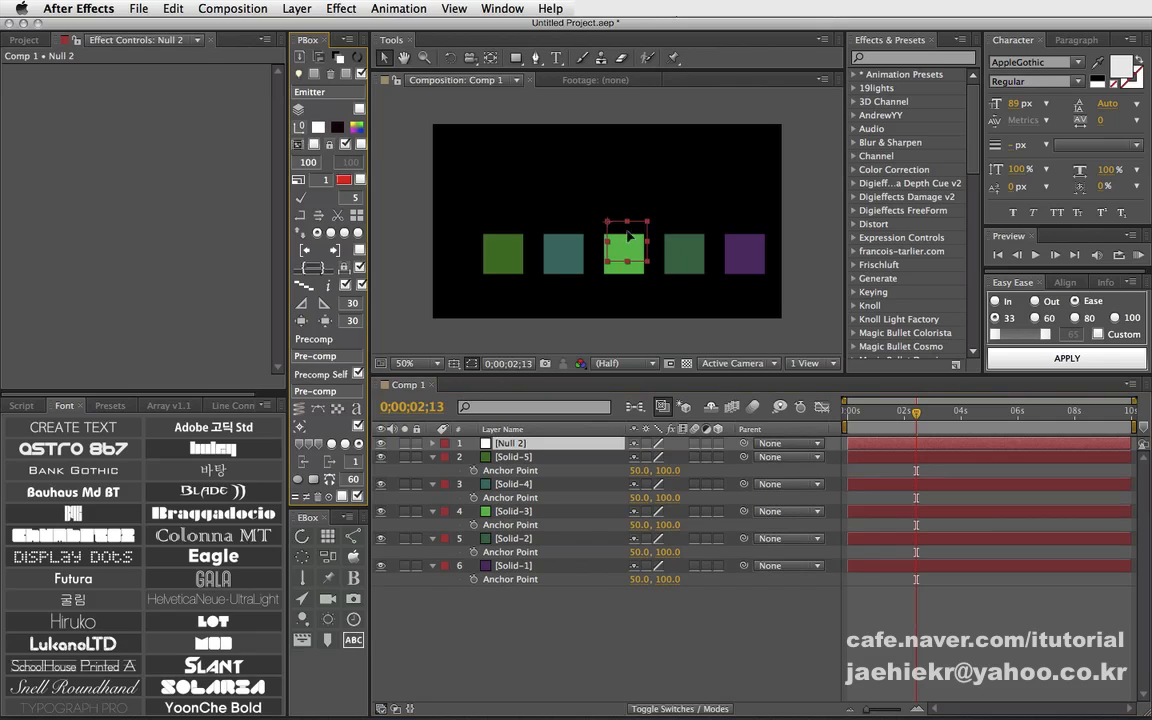
{"action": "left_click_drag", "start_coordinate": [628, 236], "coordinate": [622, 171]}
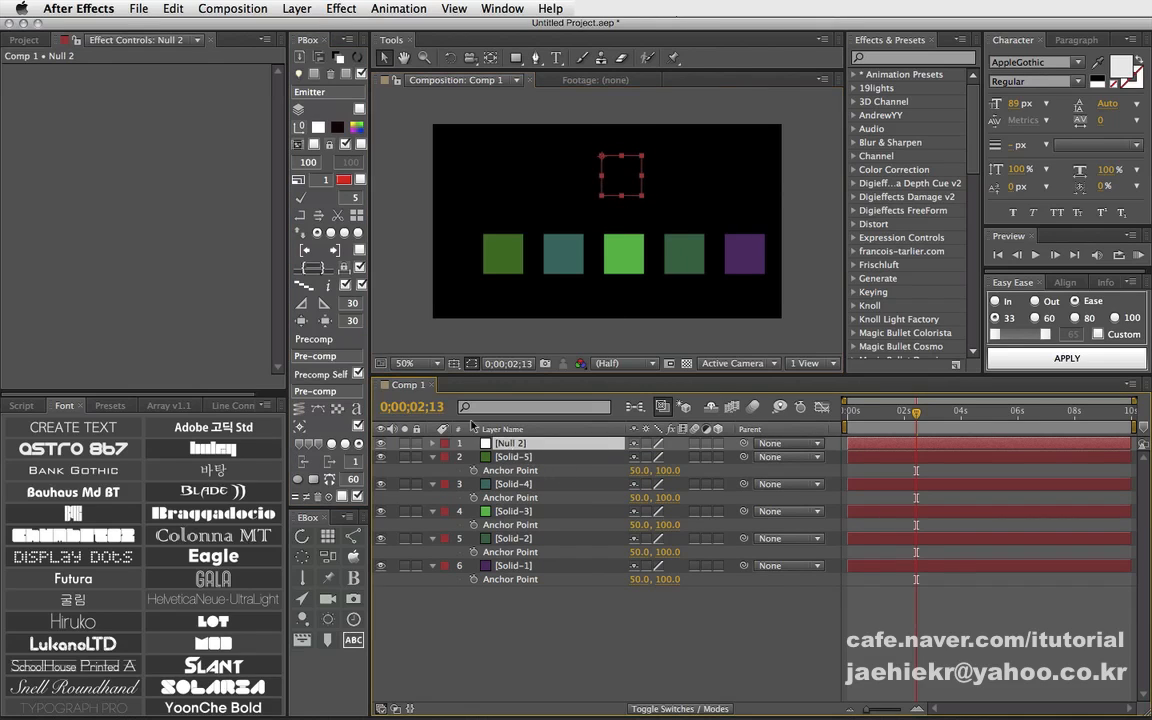
{"action": "left_click", "coordinate": [24, 40]}
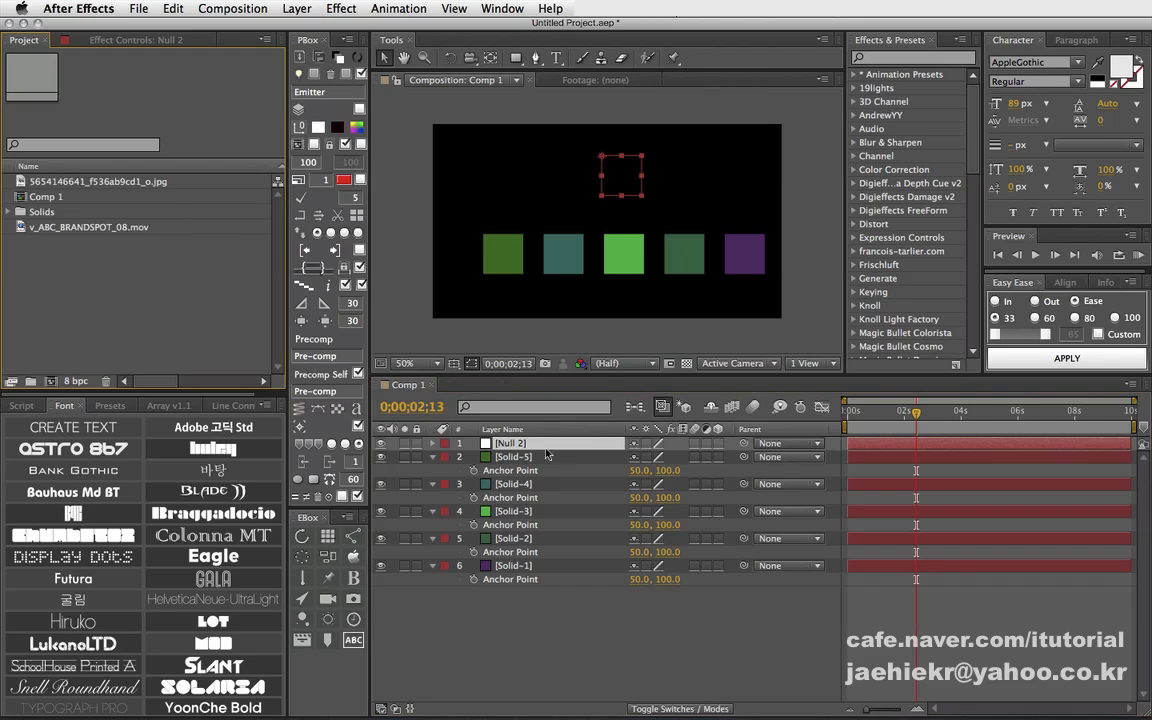
Apply the Apple Dock script to the five bottom-anchored solids with Null 2 as the control layer, and dismiss its window.
{"action": "left_click_drag", "start_coordinate": [575, 622], "coordinate": [501, 462]}
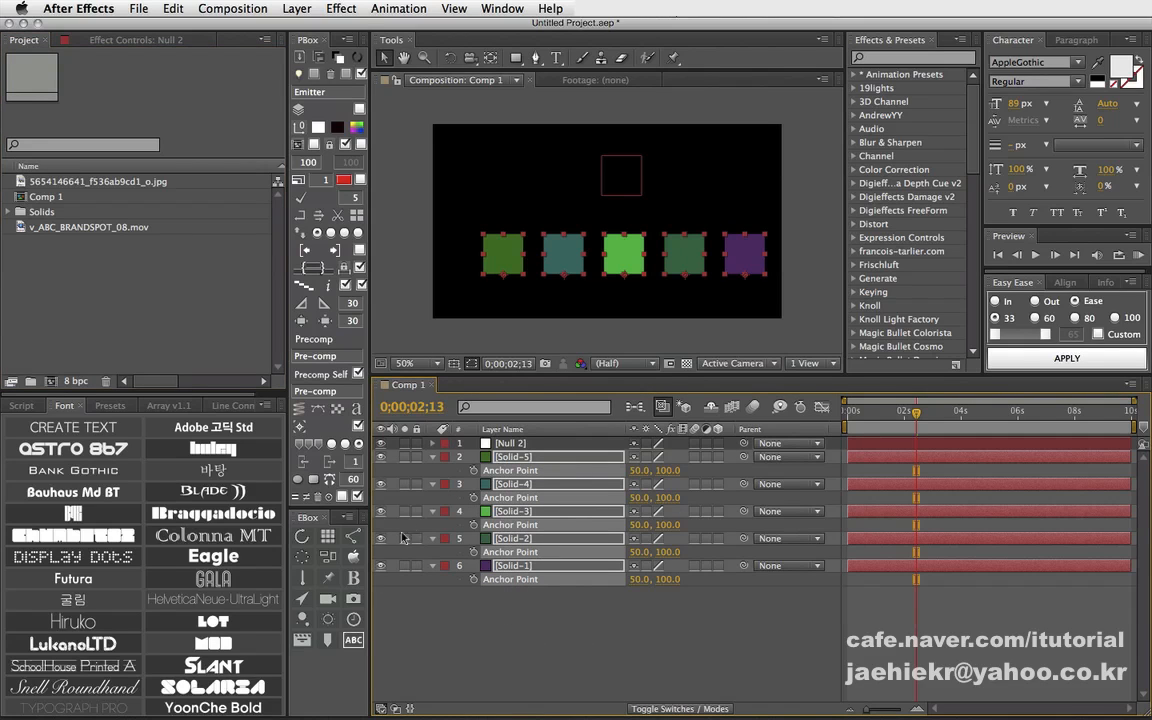
{"action": "left_click", "coordinate": [353, 577]}
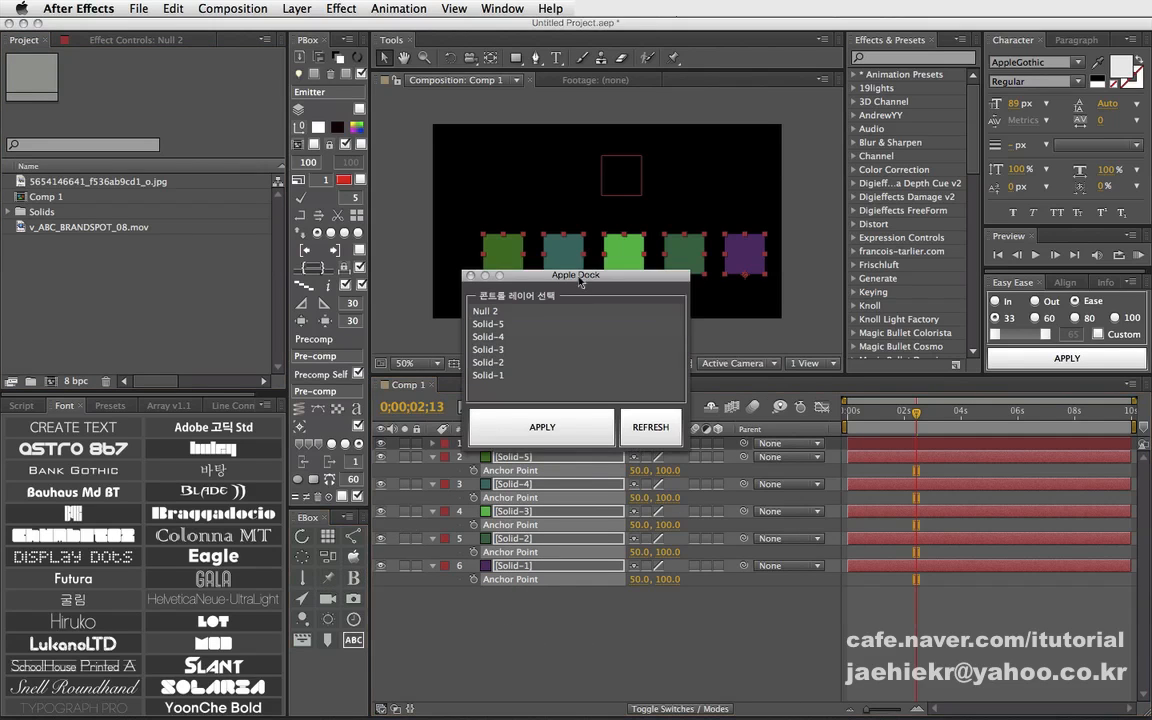
{"action": "left_click_drag", "start_coordinate": [524, 262], "coordinate": [220, 204]}
{"action": "left_click", "coordinate": [184, 248]}
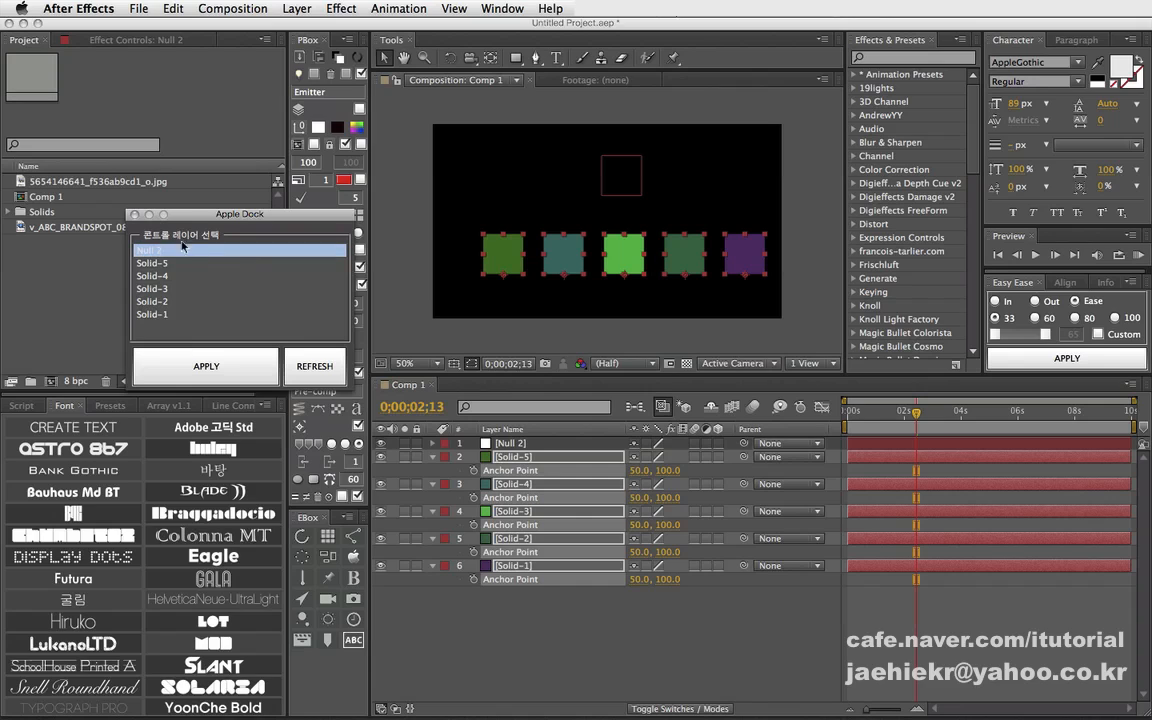
{"action": "left_click", "coordinate": [224, 362]}
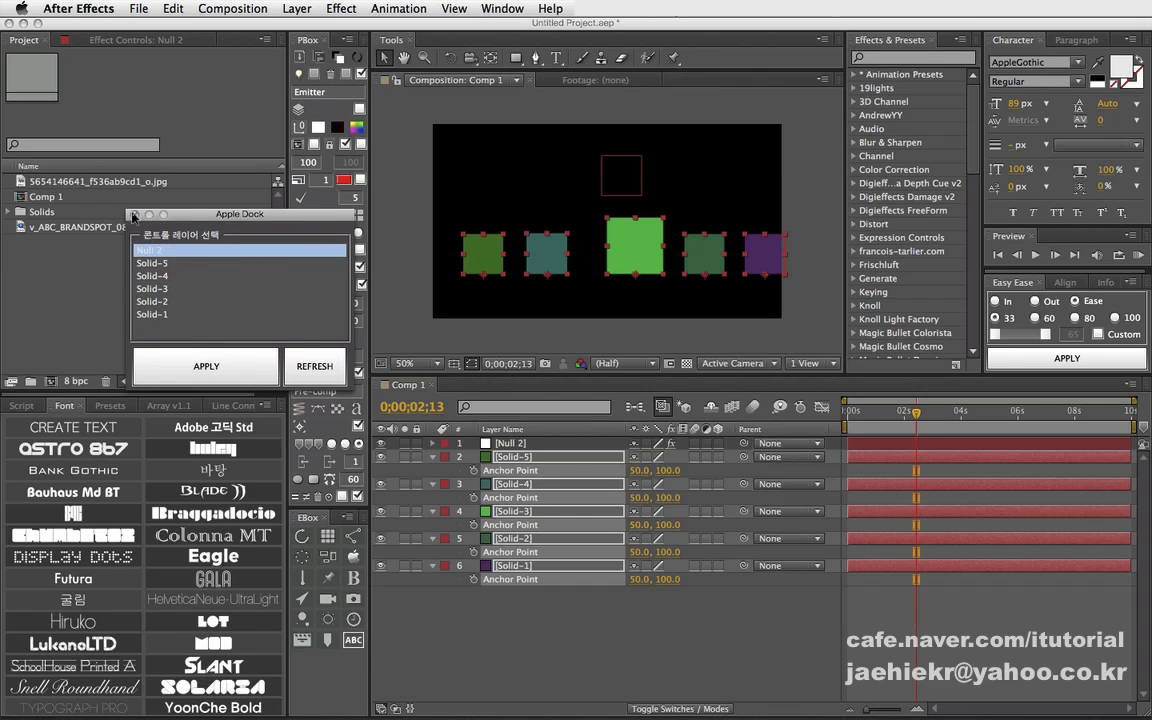
{"action": "left_click", "coordinate": [134, 215]}
Set Null 2's Apple Dock Max Scale Height to 275 and Max Scale Width to -117, moving the null along the row to test each.
{"action": "left_click_drag", "start_coordinate": [623, 178], "coordinate": [594, 261]}
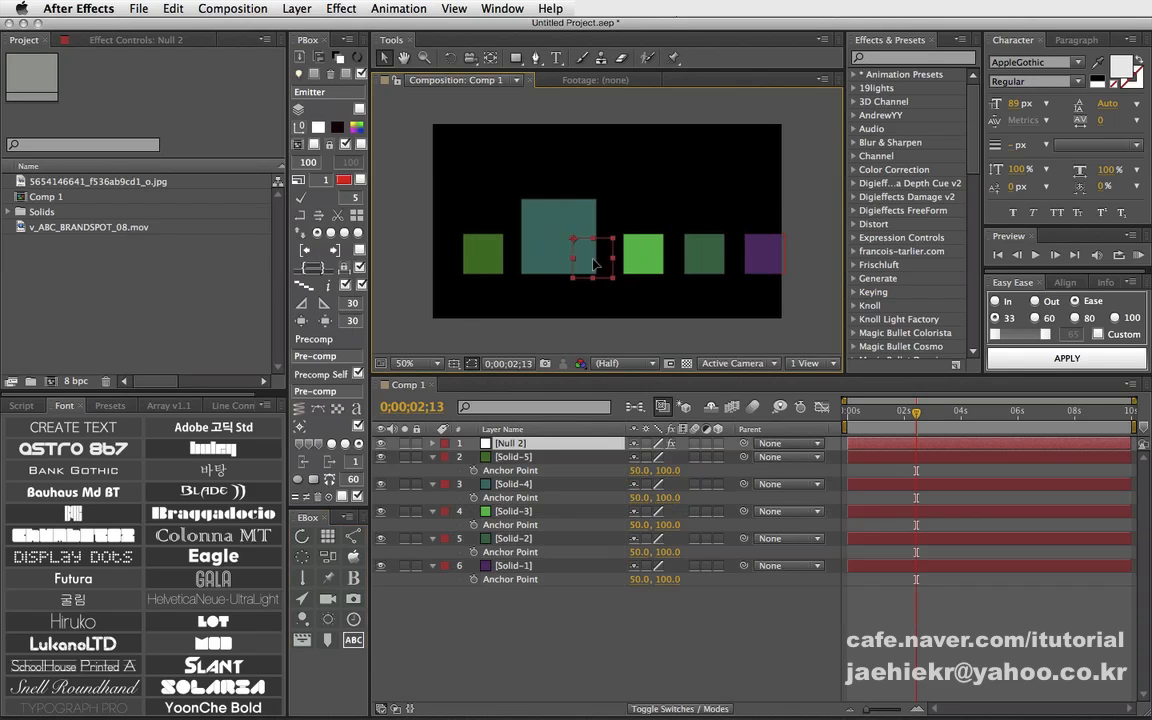
{"action": "left_click", "coordinate": [122, 40]}
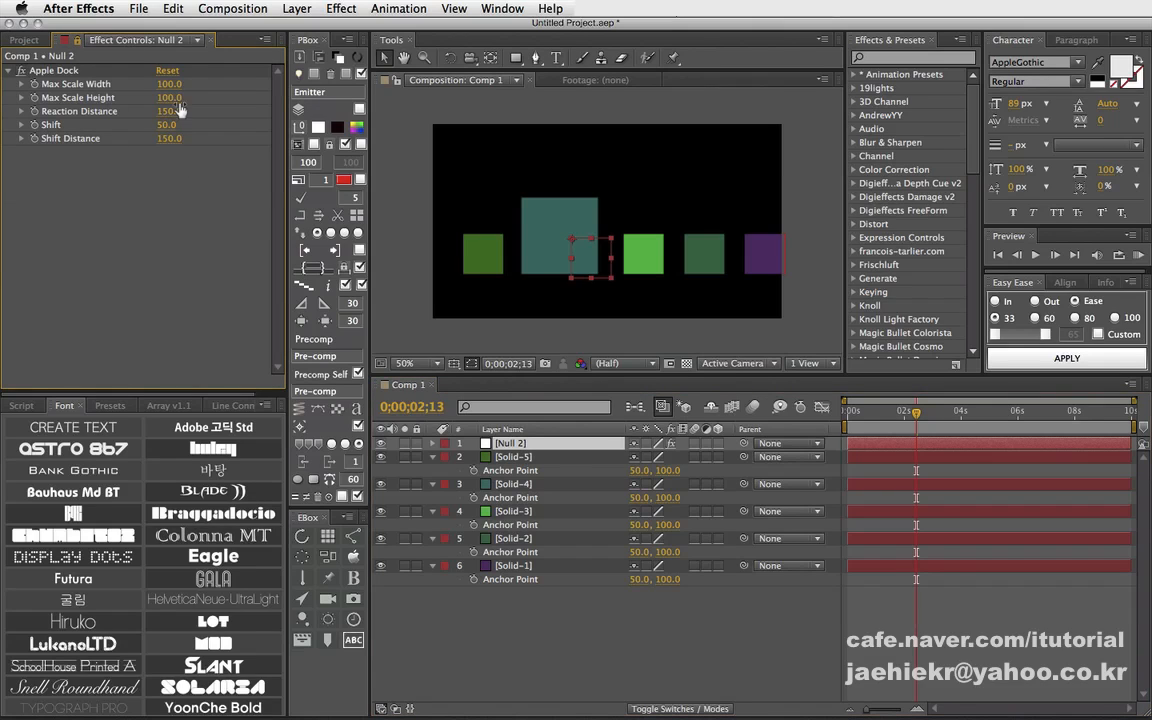
{"action": "left_click_drag", "start_coordinate": [174, 101], "coordinate": [321, 104]}
{"action": "mouse_move", "coordinate": [592, 262]}
{"action": "left_mouse_down"}
{"action": "mouse_move", "coordinate": [604, 262]}
{"action": "mouse_move", "coordinate": [498, 260]}
{"action": "mouse_move", "coordinate": [697, 267]}
{"action": "mouse_move", "coordinate": [528, 266]}
{"action": "mouse_move", "coordinate": [583, 268]}
{"action": "left_mouse_up"}
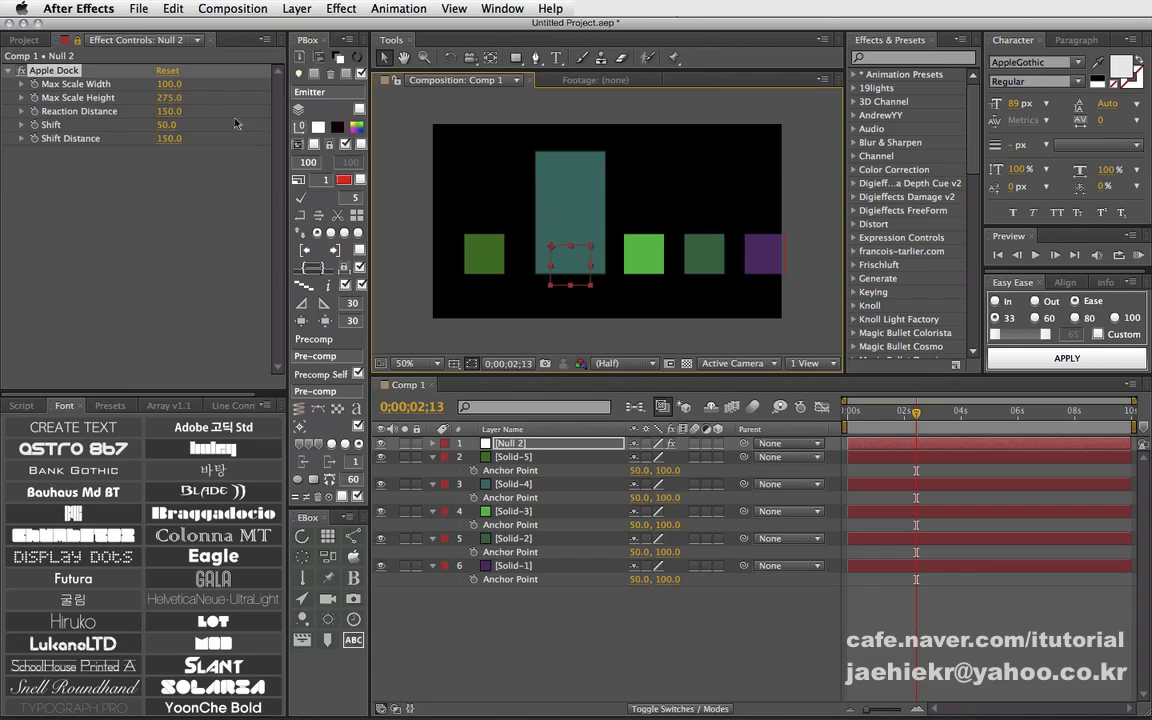
{"action": "left_click_drag", "start_coordinate": [168, 84], "coordinate": [220, 200]}
{"action": "left_click_drag", "start_coordinate": [574, 279], "coordinate": [617, 293]}
Reset Max Scale Width and Max Scale Height to 100 and move the null around the second square to check the scaling.
{"action": "left_click", "coordinate": [170, 84]}
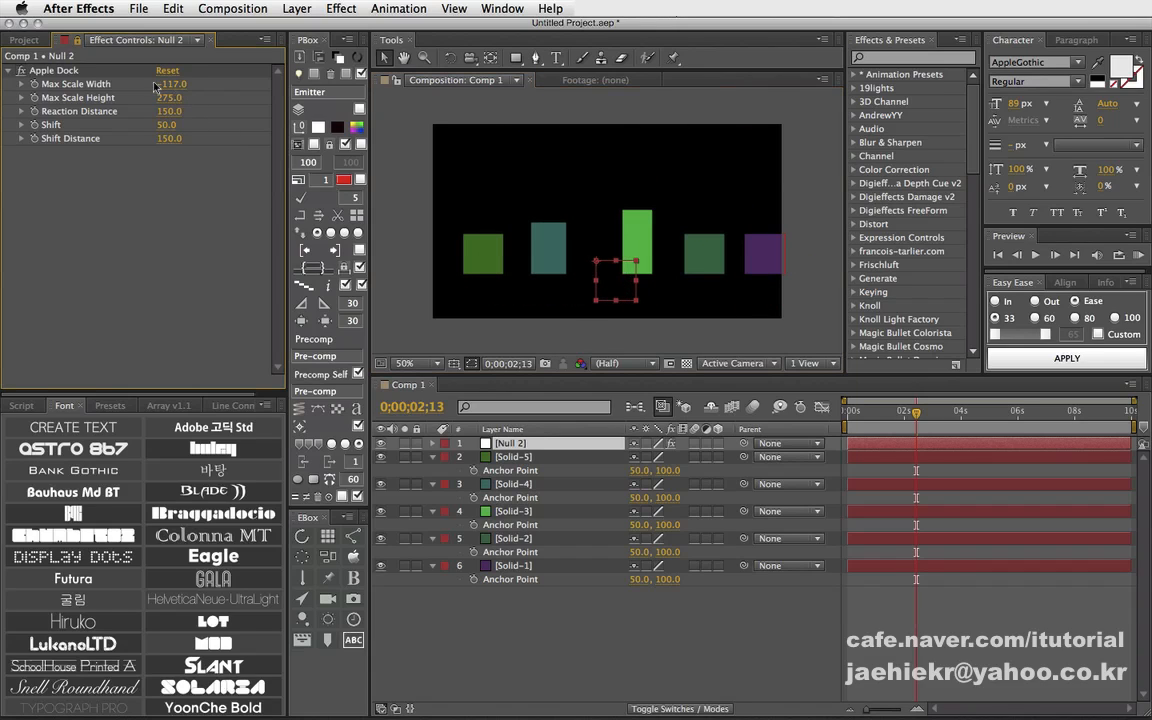
{"action": "type", "text": "100"}
{"action": "key", "text": "Tab"}
{"action": "type", "text": "100"}
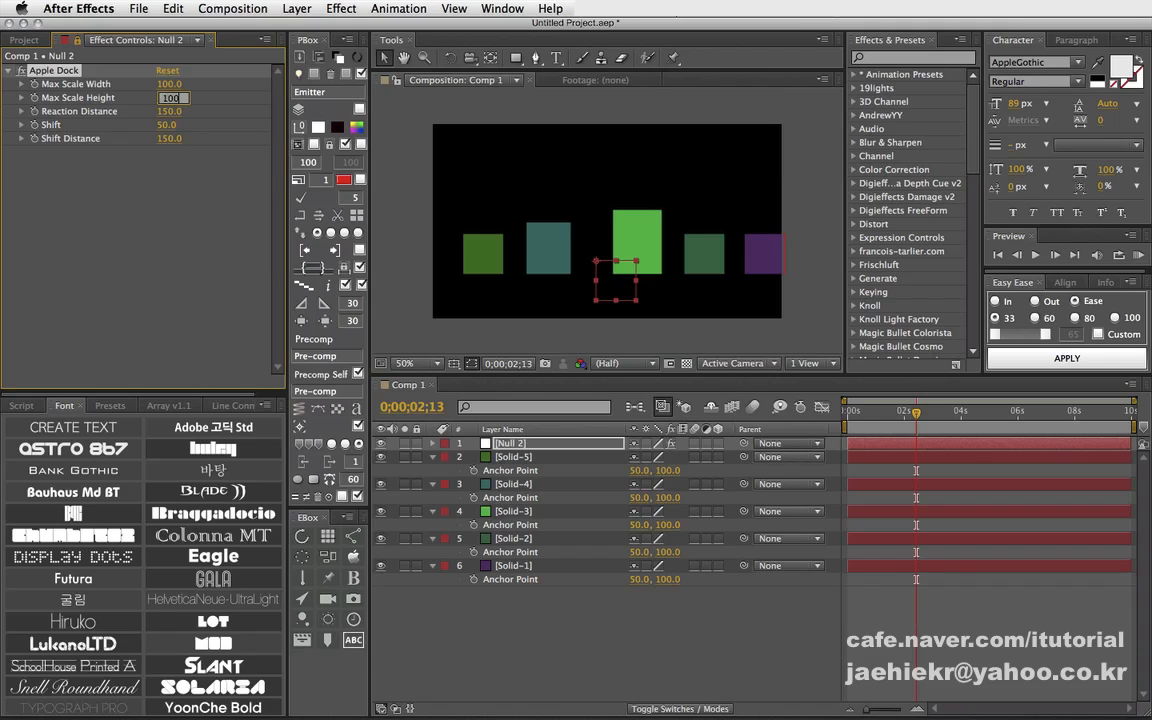
{"action": "key", "text": "Return"}
{"action": "left_click_drag", "start_coordinate": [612, 285], "coordinate": [582, 283]}
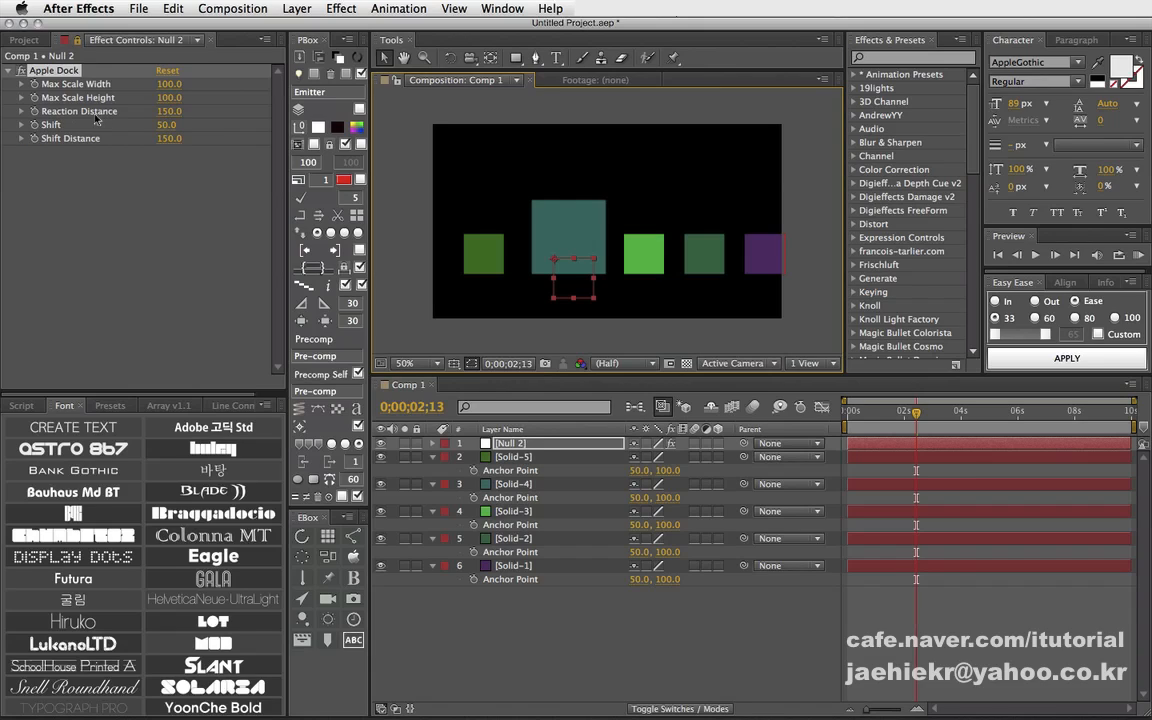
{"action": "left_click_drag", "start_coordinate": [569, 288], "coordinate": [566, 289]}
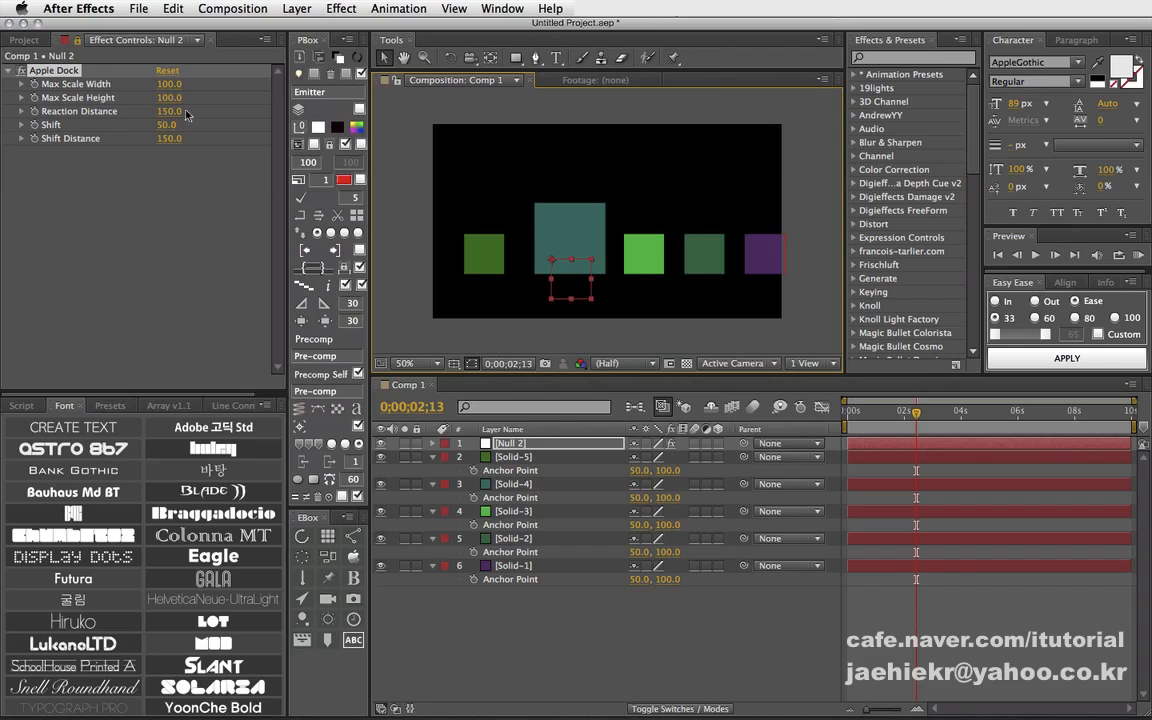
Try a Reaction Distance of 68, settle on 123, and test each value by moving the null near the second square.
{"action": "left_click_drag", "start_coordinate": [178, 116], "coordinate": [160, 111]}
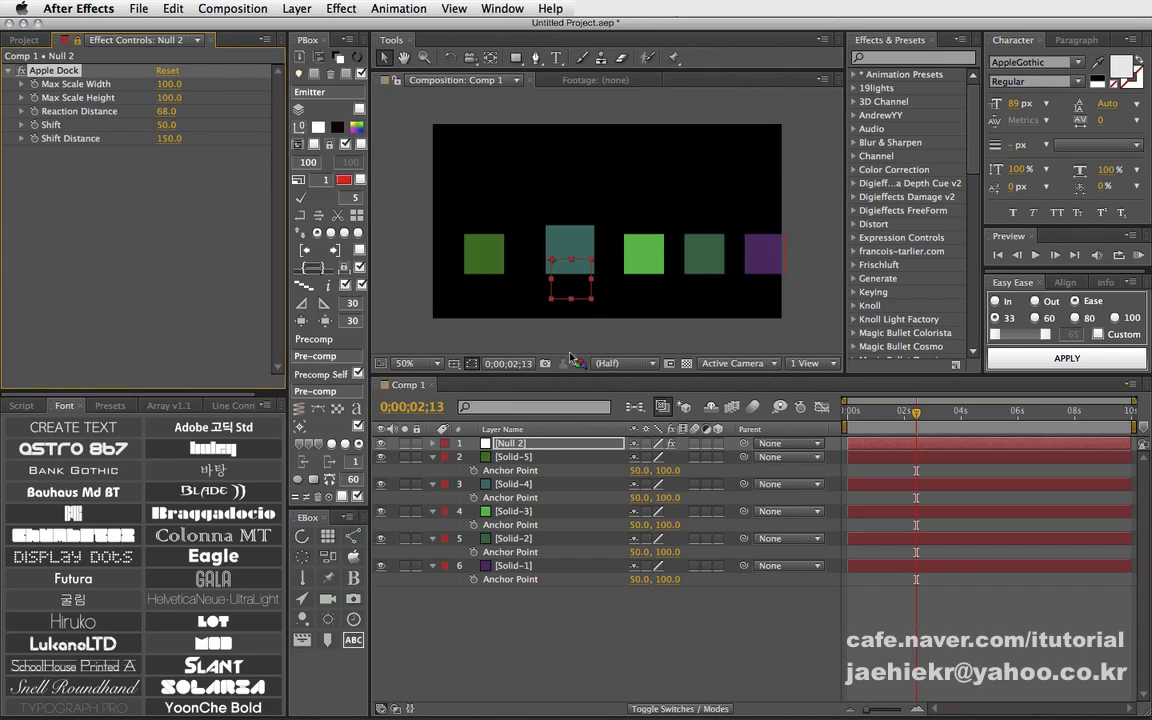
{"action": "left_click", "coordinate": [568, 288]}
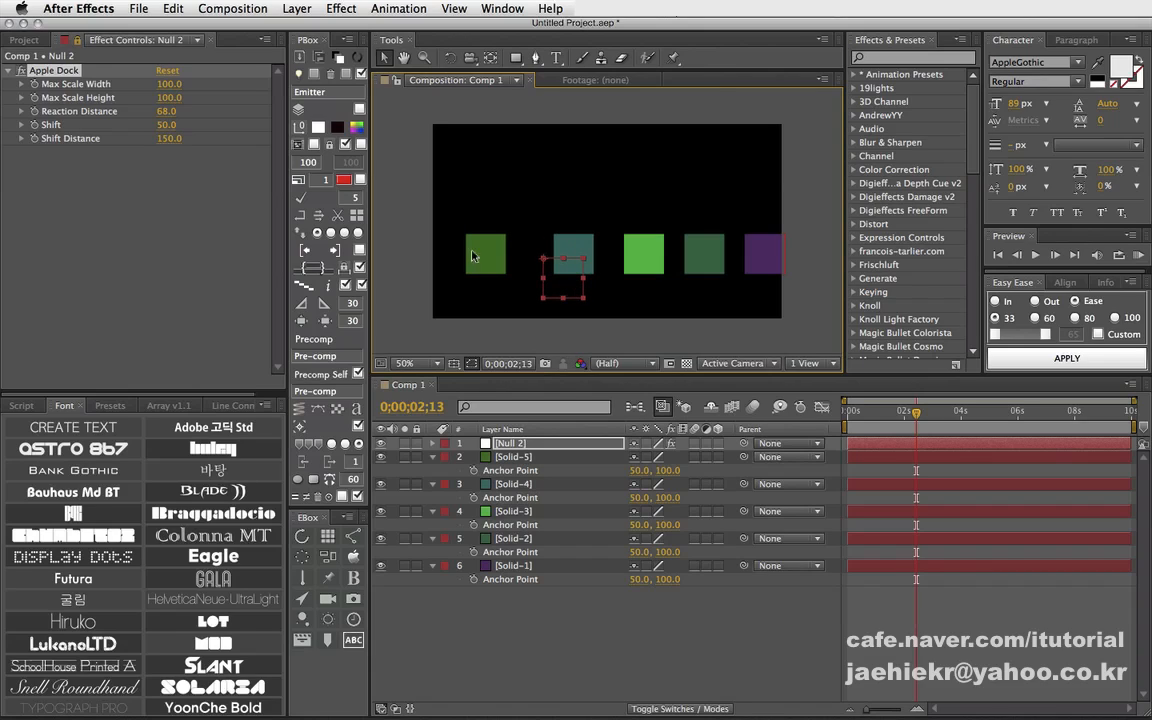
{"action": "left_click", "coordinate": [177, 111]}
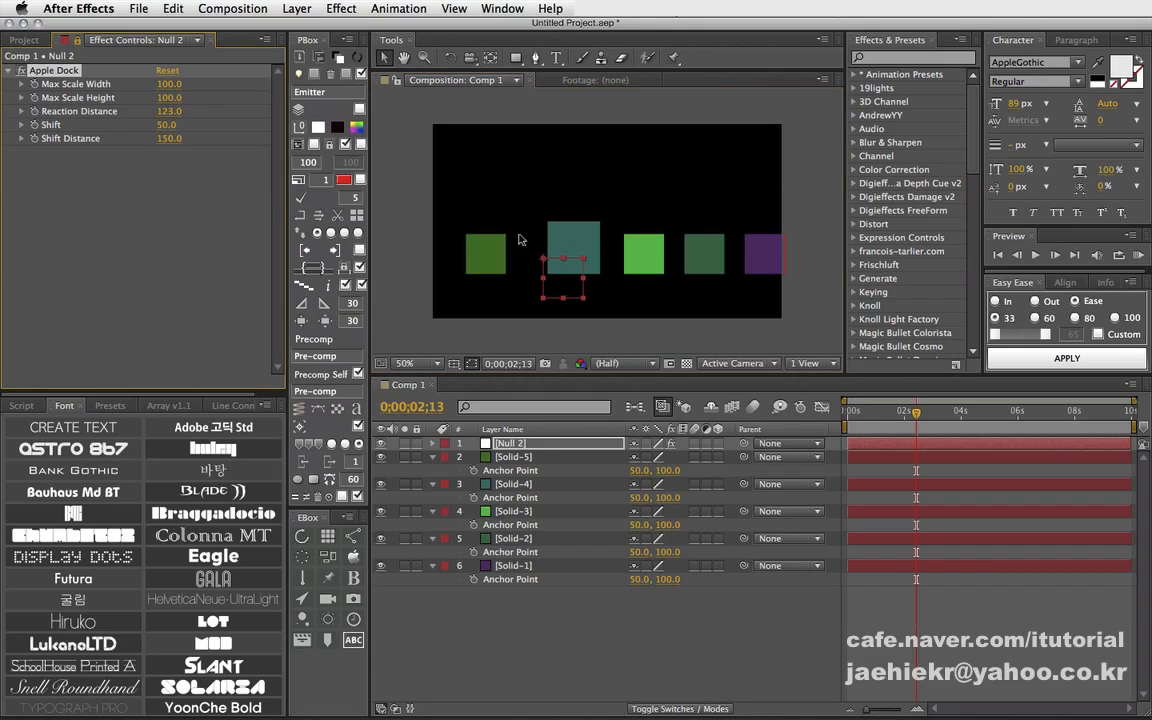
{"action": "left_click_drag", "start_coordinate": [572, 268], "coordinate": [557, 275]}
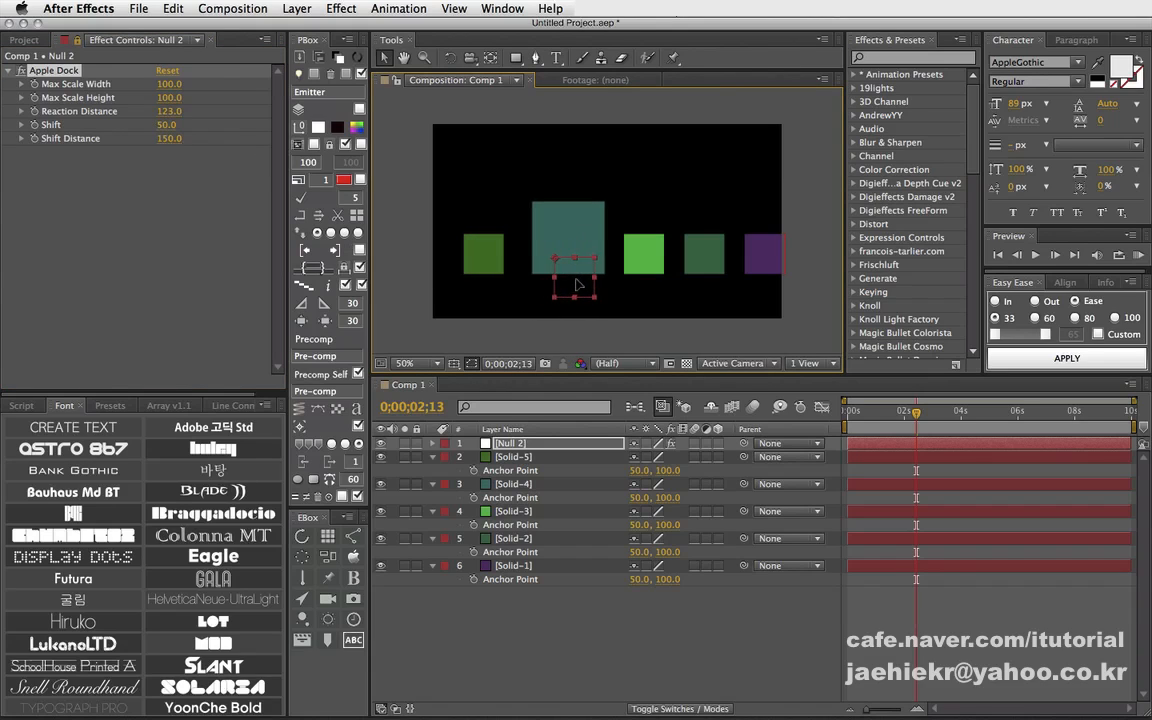
{"action": "mouse_move", "coordinate": [578, 285]}
{"action": "left_mouse_down"}
{"action": "mouse_move", "coordinate": [612, 286]}
{"action": "mouse_move", "coordinate": [543, 275]}
{"action": "mouse_move", "coordinate": [603, 269]}
{"action": "mouse_move", "coordinate": [565, 277]}
{"action": "left_mouse_up"}
Try a higher Shift value and a lower one of 37, moving the null along the row after each change.
{"action": "left_click_drag", "start_coordinate": [168, 128], "coordinate": [211, 129]}
{"action": "mouse_move", "coordinate": [566, 268]}
{"action": "left_mouse_down"}
{"action": "mouse_move", "coordinate": [556, 267]}
{"action": "mouse_move", "coordinate": [610, 276]}
{"action": "mouse_move", "coordinate": [560, 273]}
{"action": "left_mouse_up"}
{"action": "left_click_drag", "start_coordinate": [166, 135], "coordinate": [118, 124]}
{"action": "left_click_drag", "start_coordinate": [561, 287], "coordinate": [600, 285]}
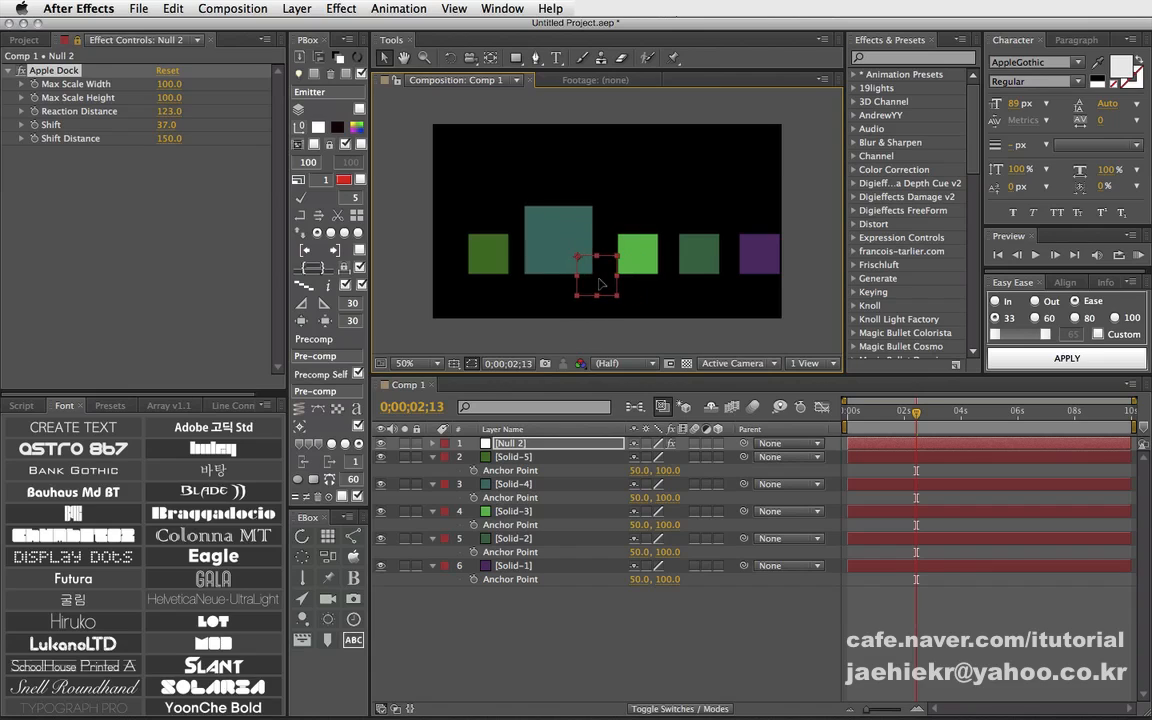
Compare a Shift of 20 with a final value of 53, moving the null near the second square after each change.
{"action": "left_click_drag", "start_coordinate": [171, 127], "coordinate": [156, 127]}
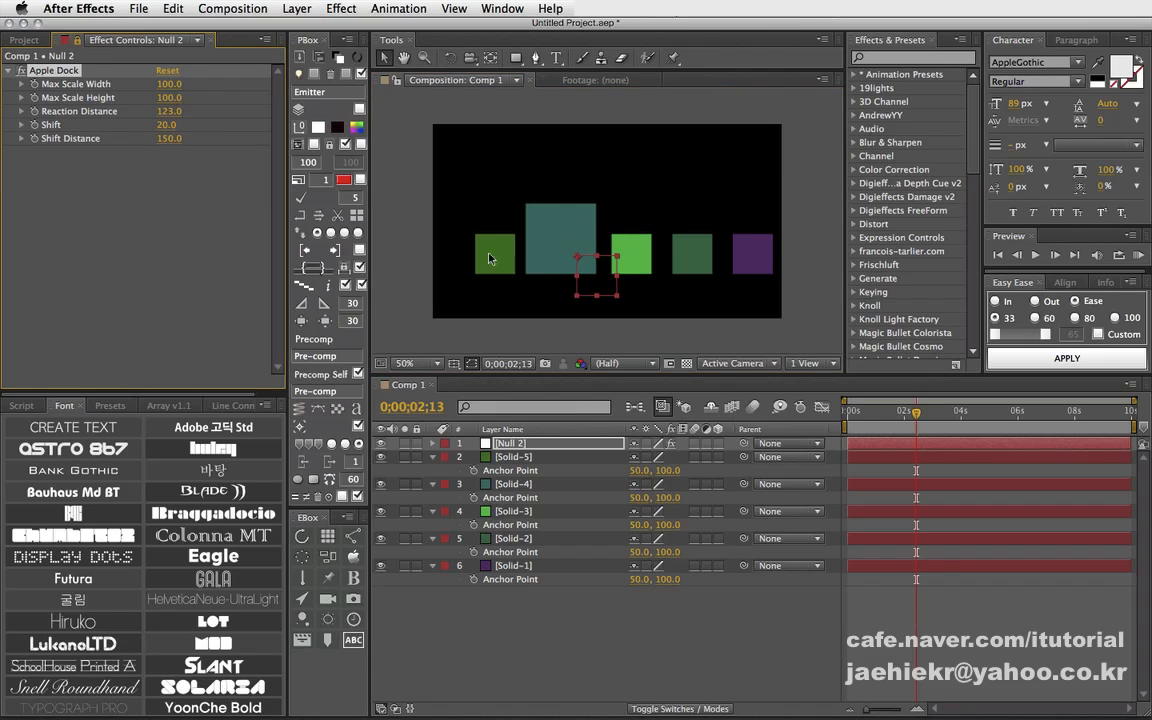
{"action": "mouse_move", "coordinate": [604, 276]}
{"action": "left_mouse_down"}
{"action": "mouse_move", "coordinate": [514, 272]}
{"action": "mouse_move", "coordinate": [715, 276]}
{"action": "mouse_move", "coordinate": [572, 276]}
{"action": "mouse_move", "coordinate": [616, 279]}
{"action": "left_mouse_up"}
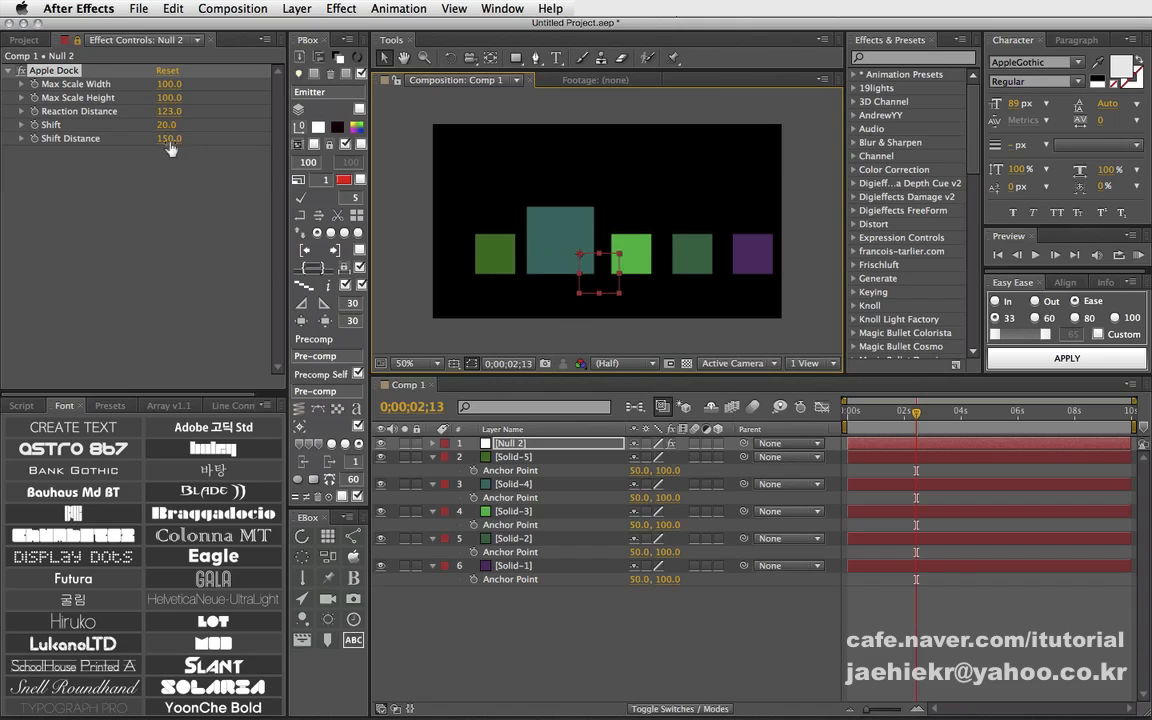
{"action": "left_click_drag", "start_coordinate": [168, 127], "coordinate": [198, 127]}
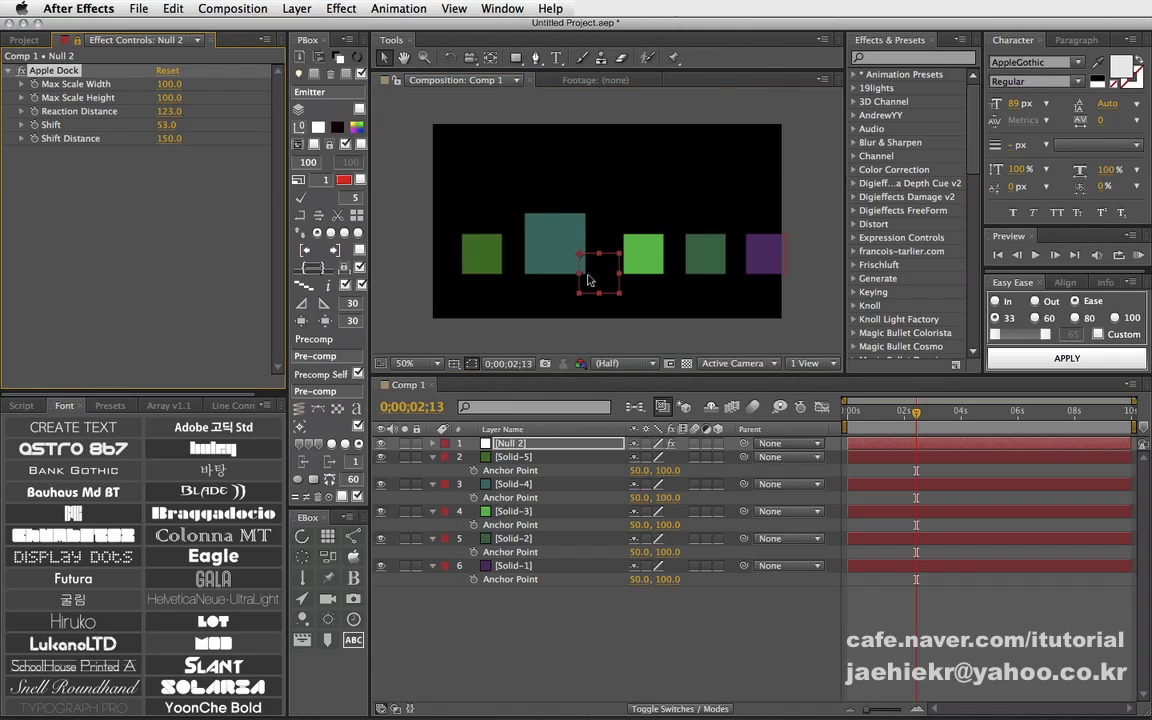
{"action": "left_click_drag", "start_coordinate": [588, 281], "coordinate": [574, 276]}
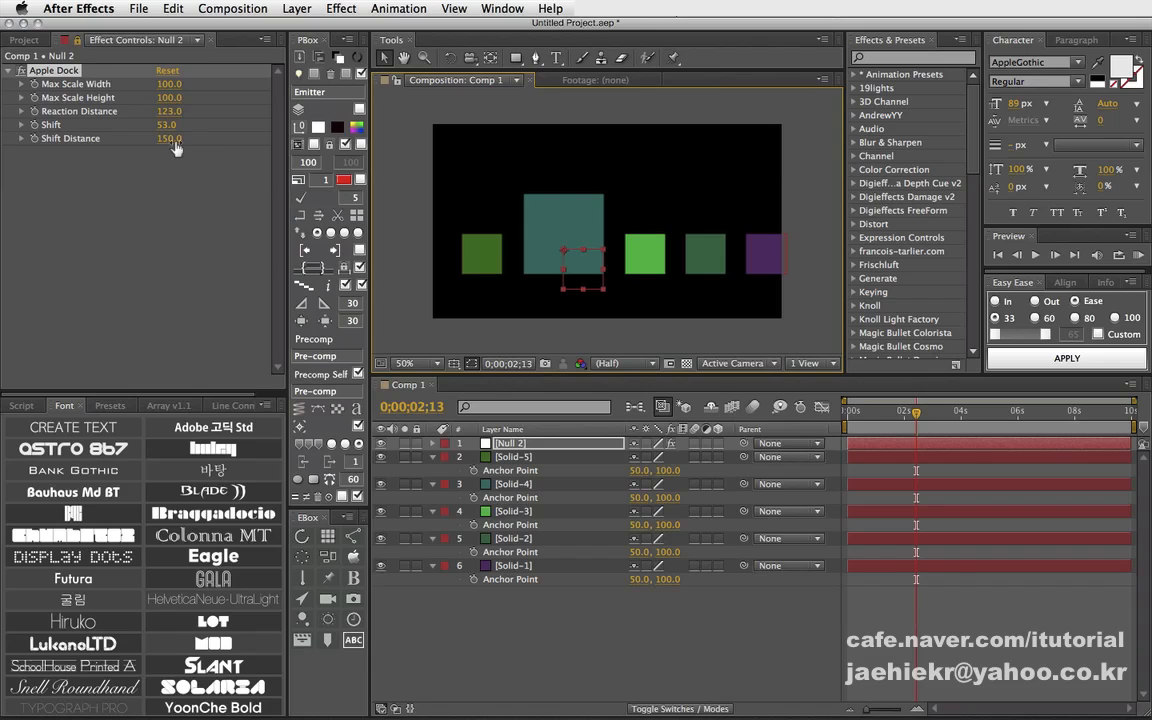
Try Shift Distance values of 43 and 3, moving the null around the second square to test each.
{"action": "left_click_drag", "start_coordinate": [174, 145], "coordinate": [160, 139]}
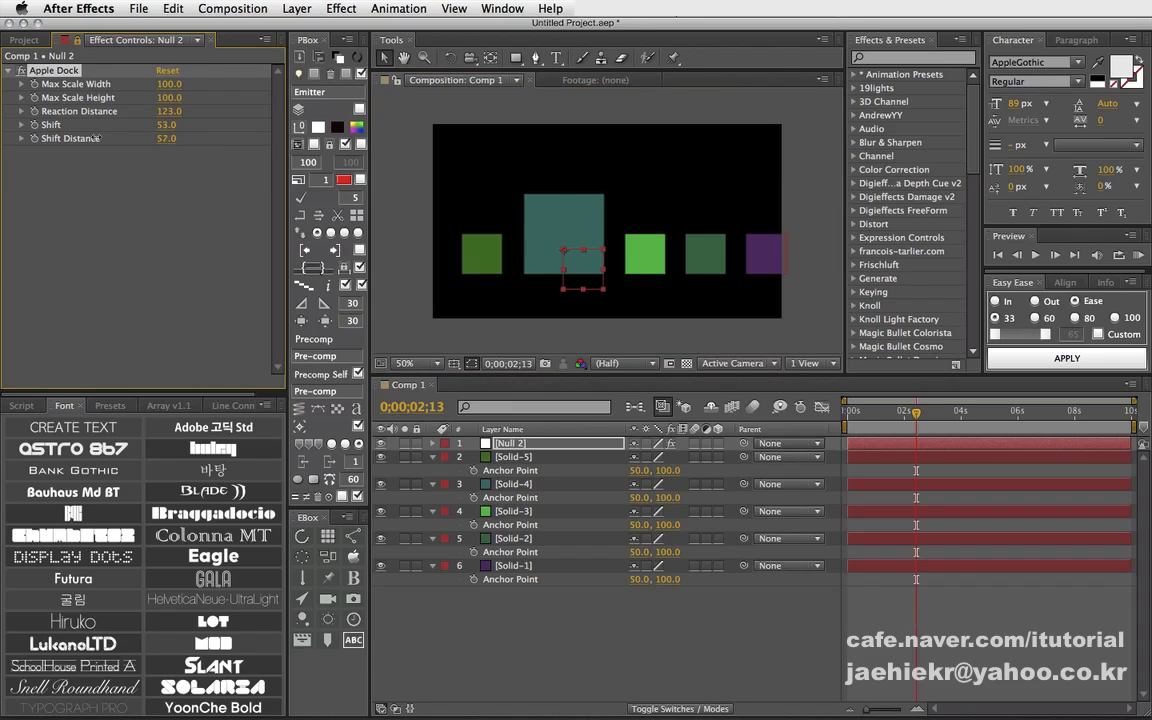
{"action": "mouse_move", "coordinate": [580, 272]}
{"action": "left_mouse_down"}
{"action": "mouse_move", "coordinate": [591, 276]}
{"action": "mouse_move", "coordinate": [581, 276]}
{"action": "left_mouse_up"}
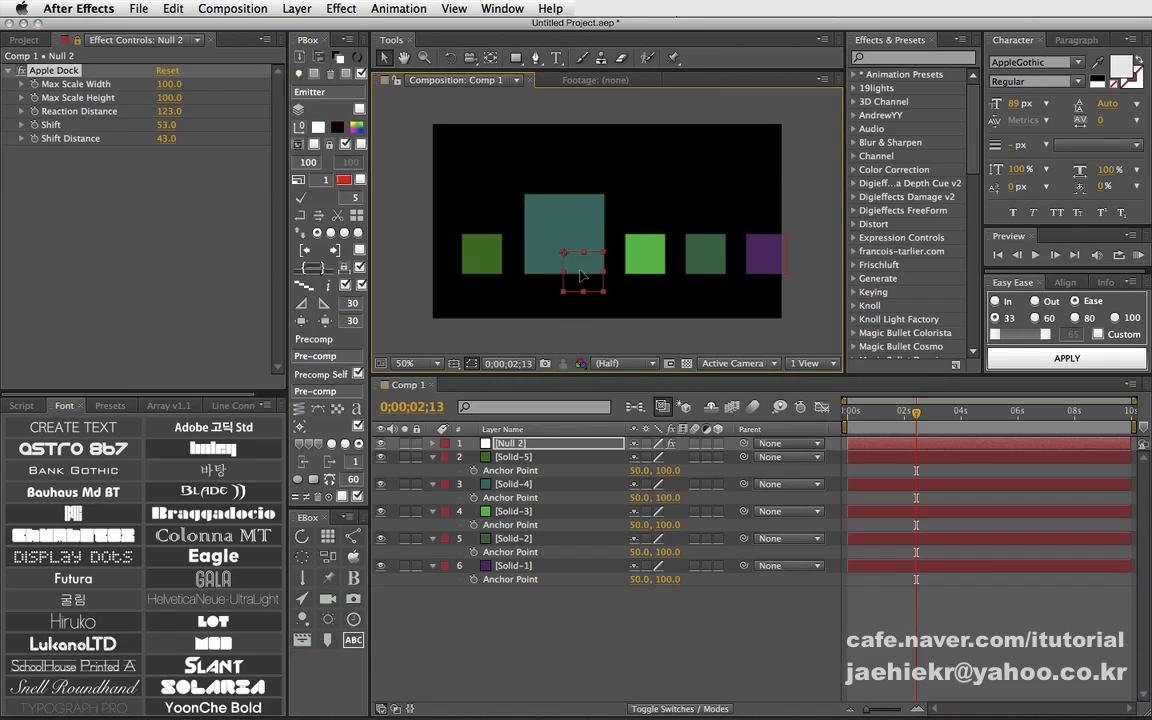
{"action": "left_click_drag", "start_coordinate": [172, 139], "coordinate": [137, 137]}
{"action": "left_click_drag", "start_coordinate": [586, 265], "coordinate": [587, 266]}
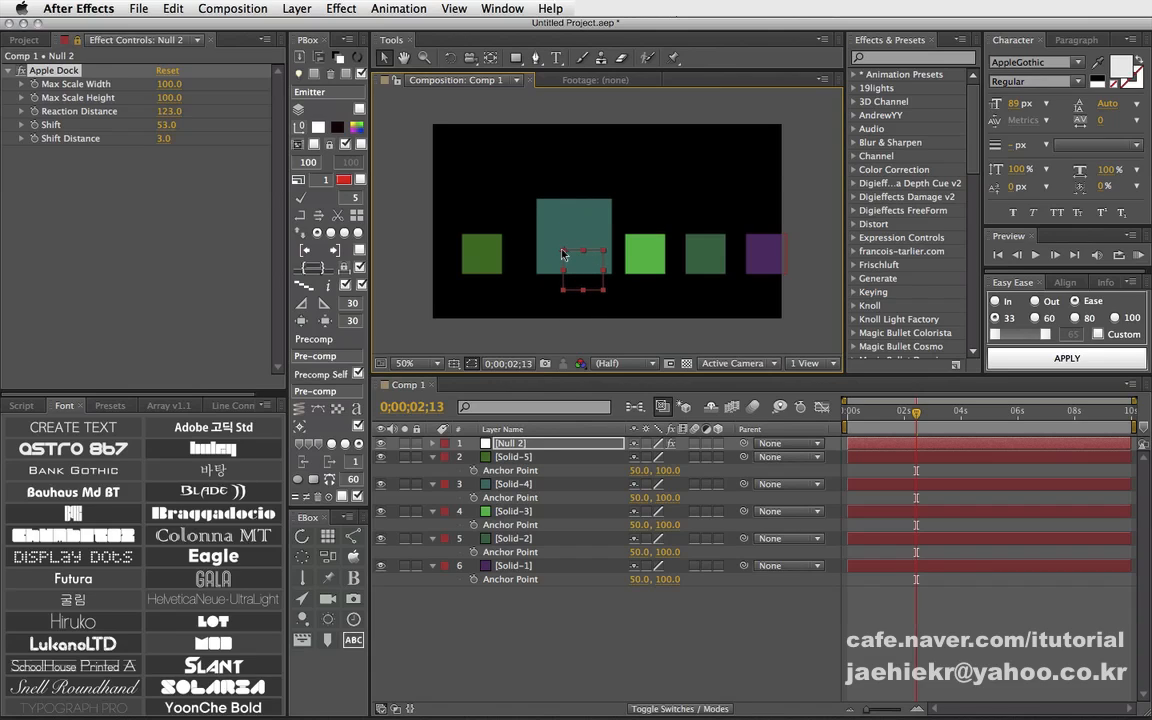
{"action": "left_click_drag", "start_coordinate": [579, 264], "coordinate": [583, 264]}
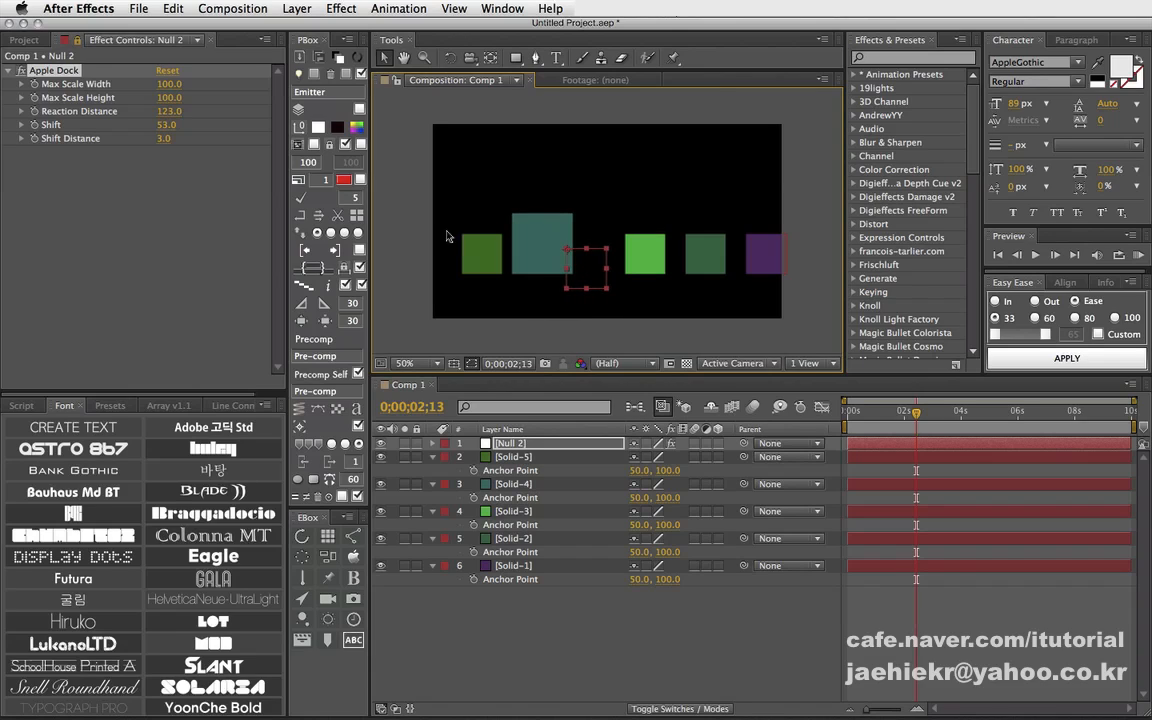
{"action": "left_click_drag", "start_coordinate": [576, 273], "coordinate": [574, 268]}
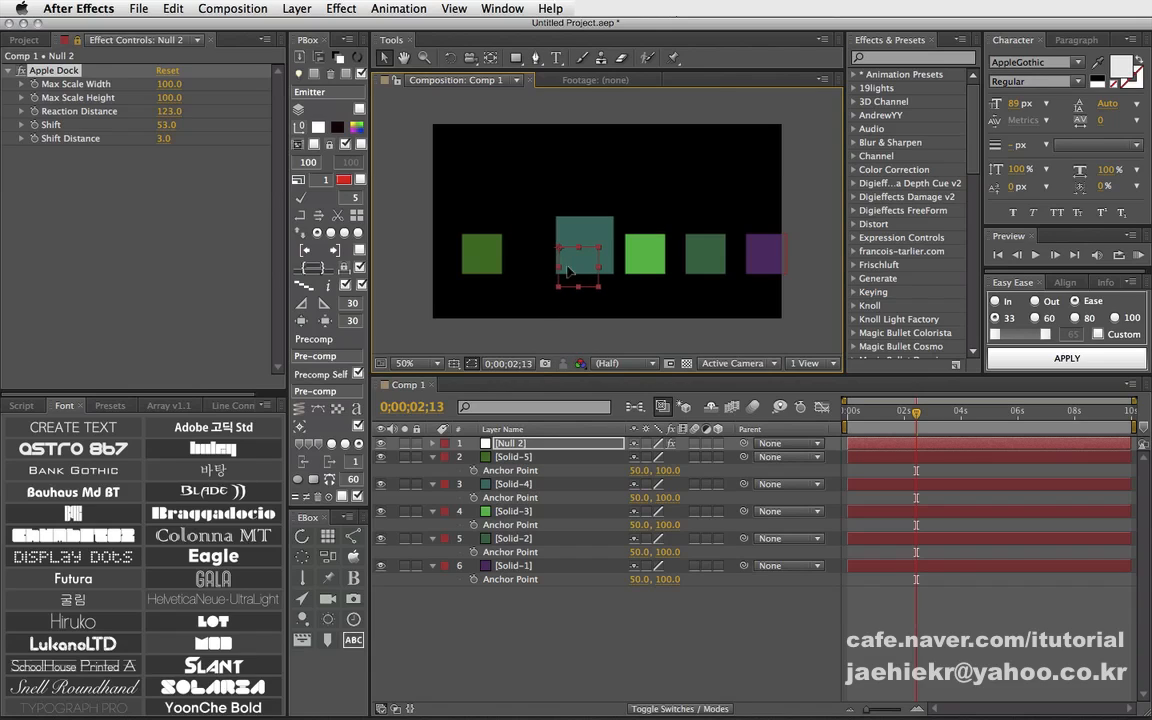
Try a Shift Distance of 69, raise it to 163, and set Max Scale Height to 285 and Max Scale Width to -162.
{"action": "left_click_drag", "start_coordinate": [163, 138], "coordinate": [230, 142]}
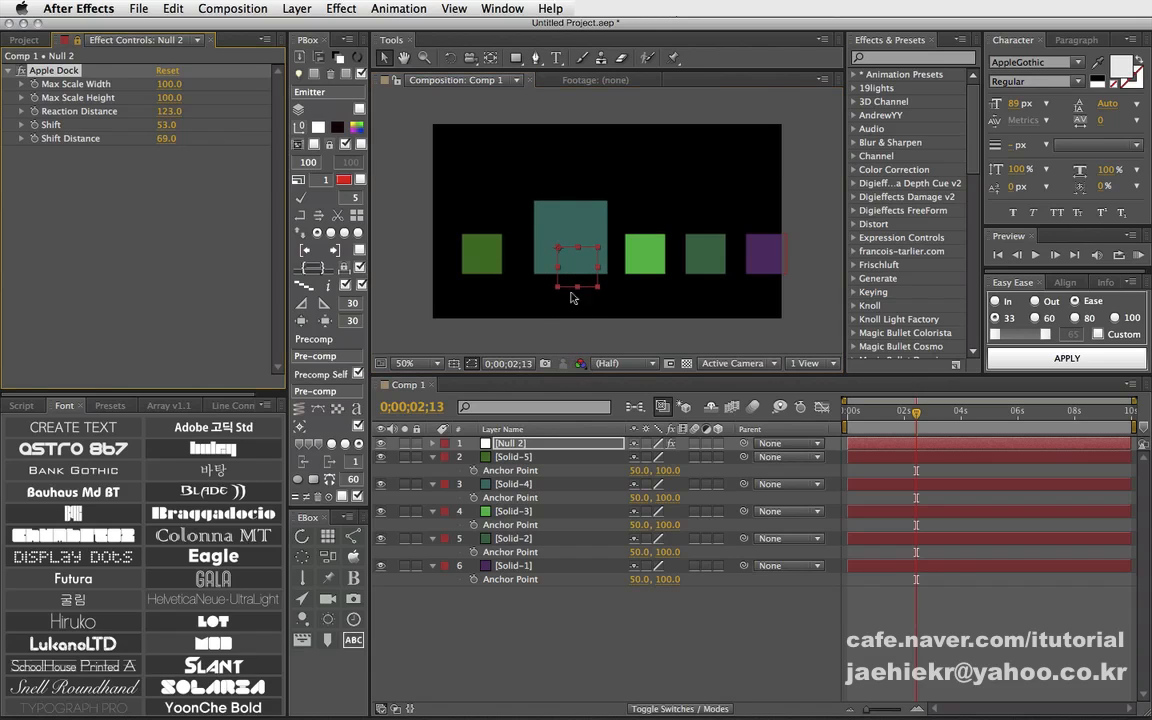
{"action": "left_click_drag", "start_coordinate": [572, 277], "coordinate": [540, 294]}
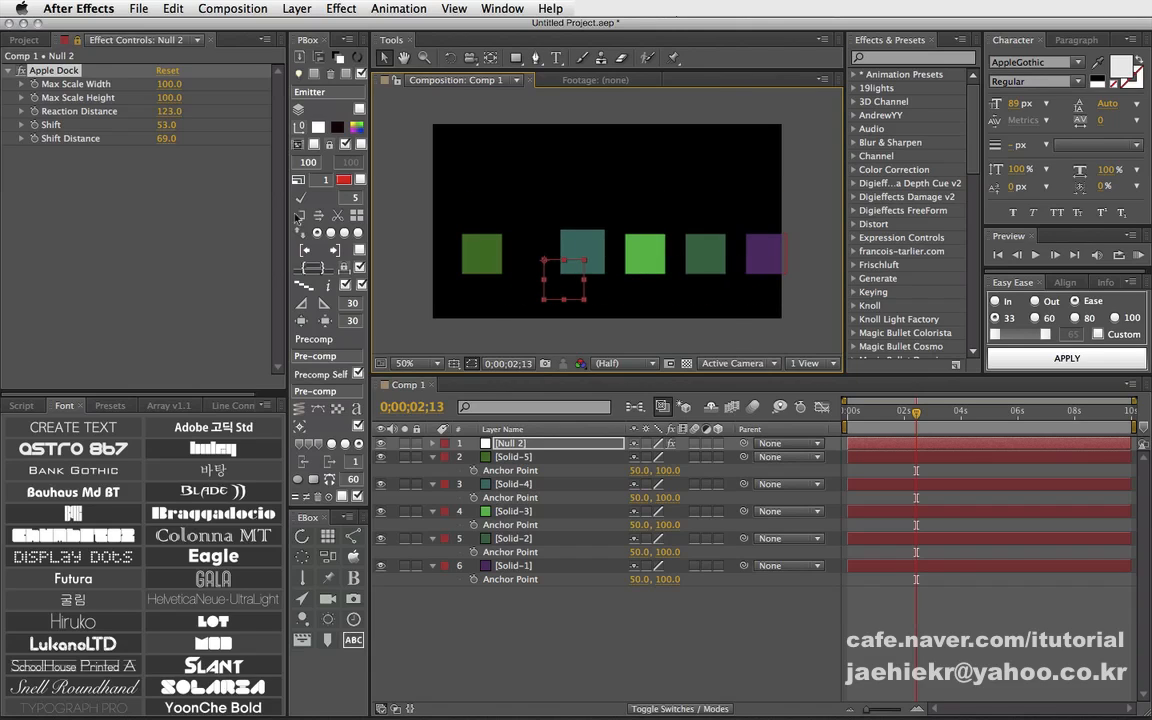
{"action": "left_click_drag", "start_coordinate": [166, 138], "coordinate": [156, 84]}
{"action": "mouse_move", "coordinate": [573, 282]}
{"action": "left_mouse_down"}
{"action": "mouse_move", "coordinate": [660, 282]}
{"action": "mouse_move", "coordinate": [554, 278]}
{"action": "left_mouse_up"}
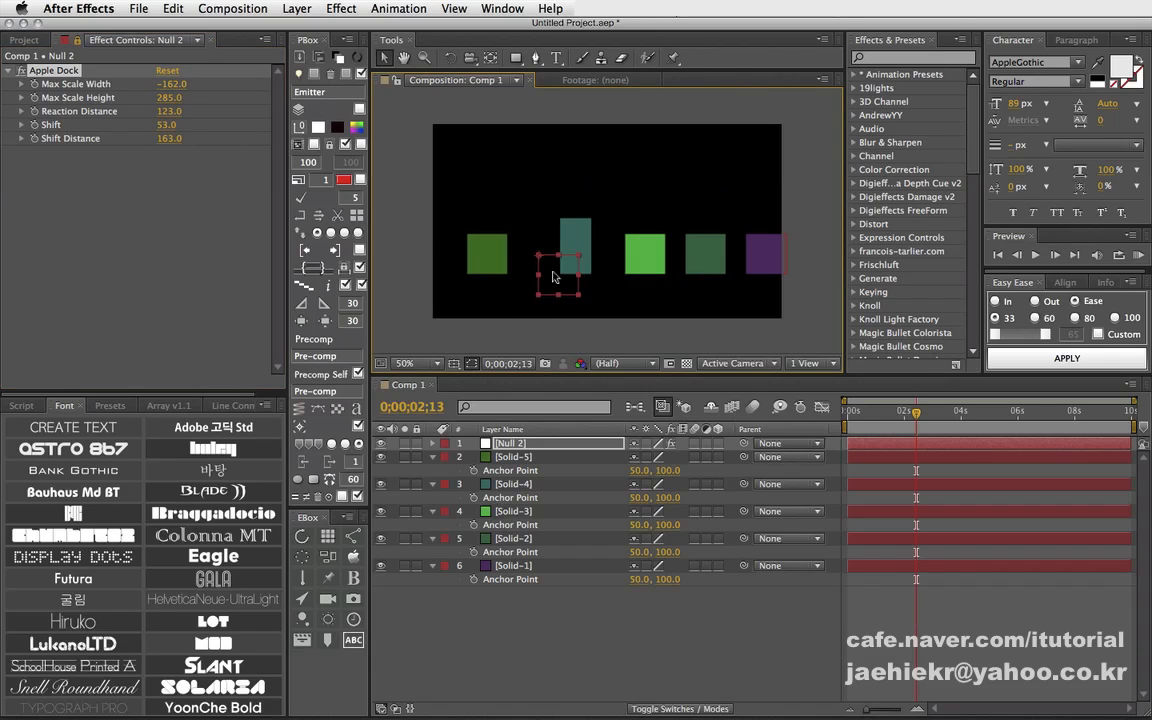
Lower Max Scale Width further as a trial, and restore it to 100.
{"action": "left_click_drag", "start_coordinate": [173, 88], "coordinate": [103, 83]}
{"action": "left_click", "coordinate": [172, 85]}
{"action": "type", "text": "1"}
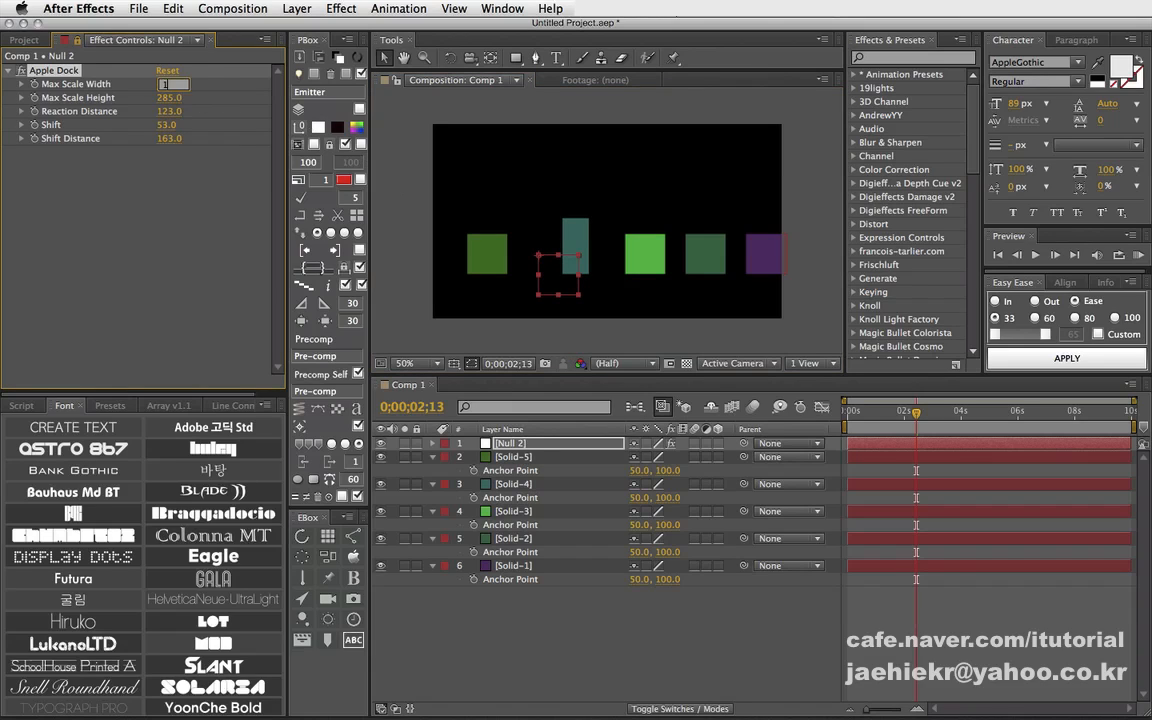
{"action": "type", "text": "00"}
{"action": "key", "text": "Return"}
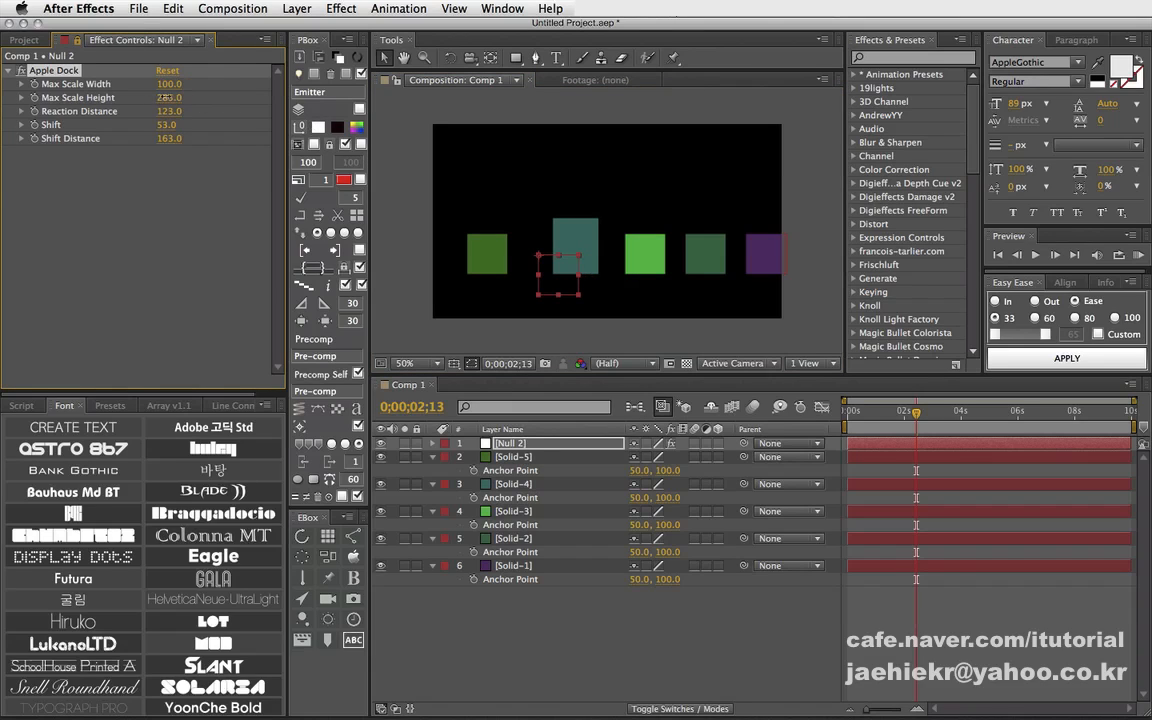
Try several Max Scale Height values while moving the null along the row, finish at -92, and lift the null above the squares.
{"action": "left_click_drag", "start_coordinate": [169, 97], "coordinate": [140, 122]}
{"action": "left_click_drag", "start_coordinate": [555, 287], "coordinate": [619, 284]}
{"action": "left_click_drag", "start_coordinate": [171, 97], "coordinate": [230, 96]}
{"action": "left_click_drag", "start_coordinate": [612, 285], "coordinate": [578, 281]}
{"action": "left_click_drag", "start_coordinate": [178, 101], "coordinate": [216, 89]}
{"action": "left_click_drag", "start_coordinate": [587, 275], "coordinate": [594, 169]}
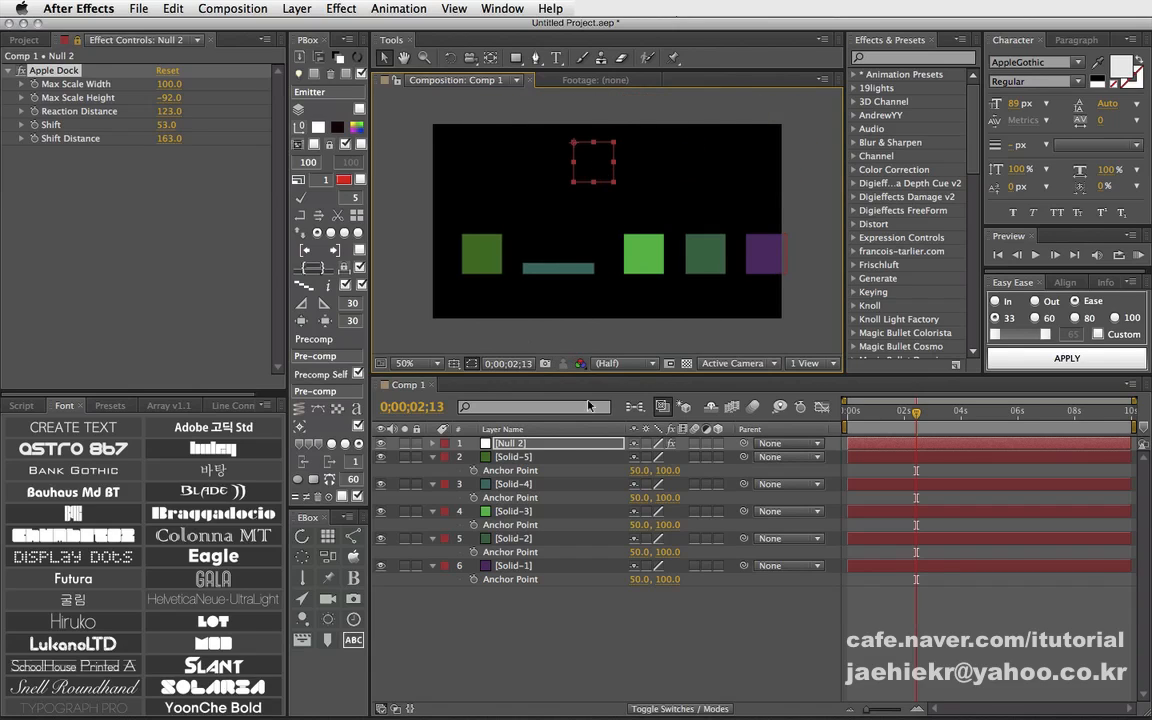
Show source names in the layer list and add a random-colour solid above the row, to the right of the null.
{"action": "left_click", "coordinate": [512, 429]}
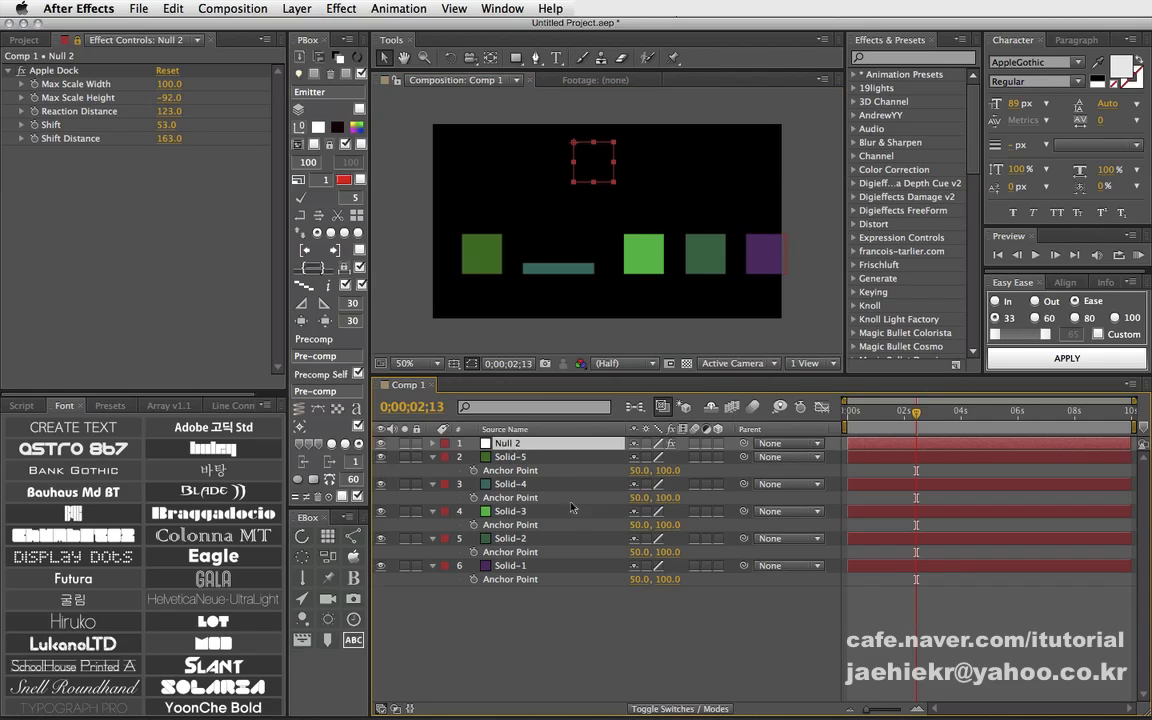
{"action": "left_click", "coordinate": [524, 623]}
{"action": "left_click_drag", "start_coordinate": [576, 590], "coordinate": [447, 488]}
{"action": "left_click", "coordinate": [426, 173]}
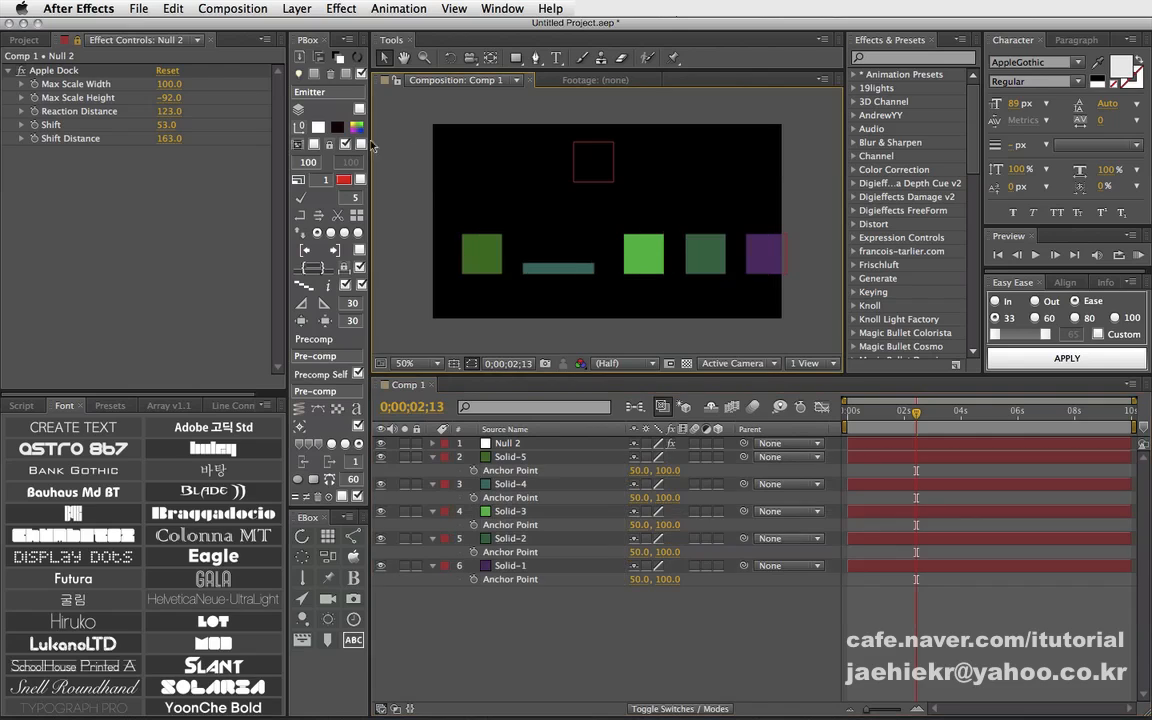
{"action": "left_click", "coordinate": [357, 130]}
{"action": "left_click_drag", "start_coordinate": [597, 219], "coordinate": [646, 180]}
Apply Apple Dock to the five solids in the row, using the grey solid, Solid-7, as the control layer.
{"action": "left_click_drag", "start_coordinate": [580, 604], "coordinate": [468, 468]}
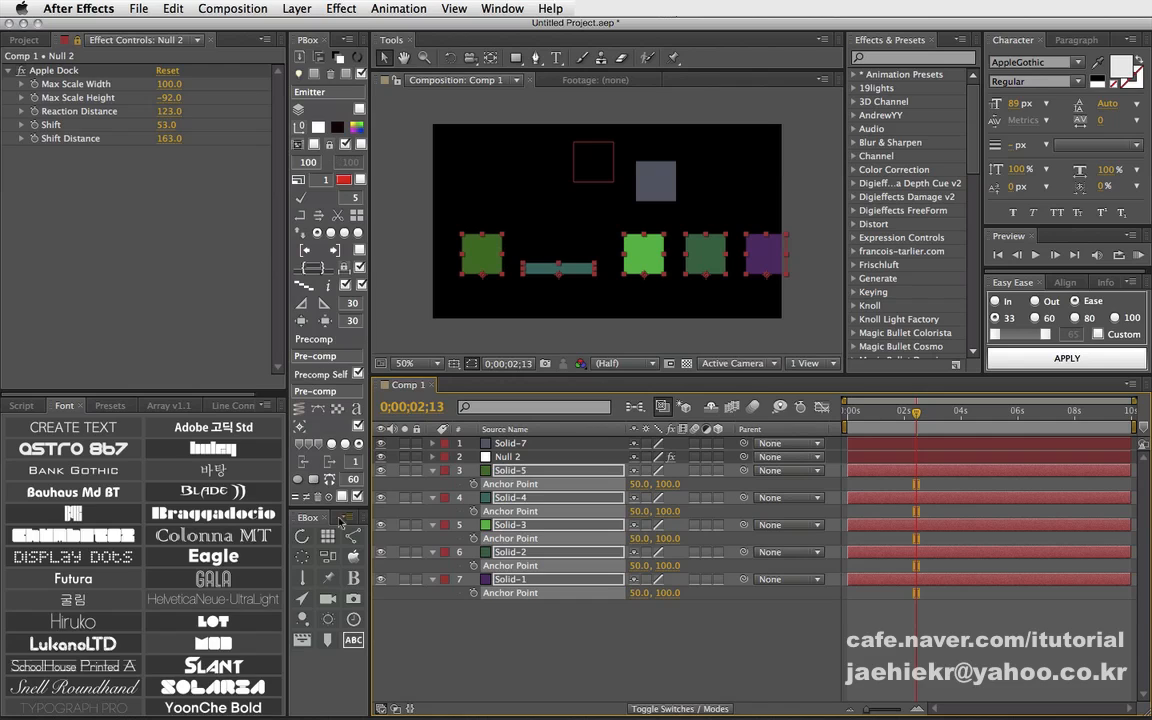
{"action": "left_click", "coordinate": [354, 557]}
{"action": "left_click_drag", "start_coordinate": [585, 276], "coordinate": [134, 163]}
{"action": "left_click", "coordinate": [65, 197]}
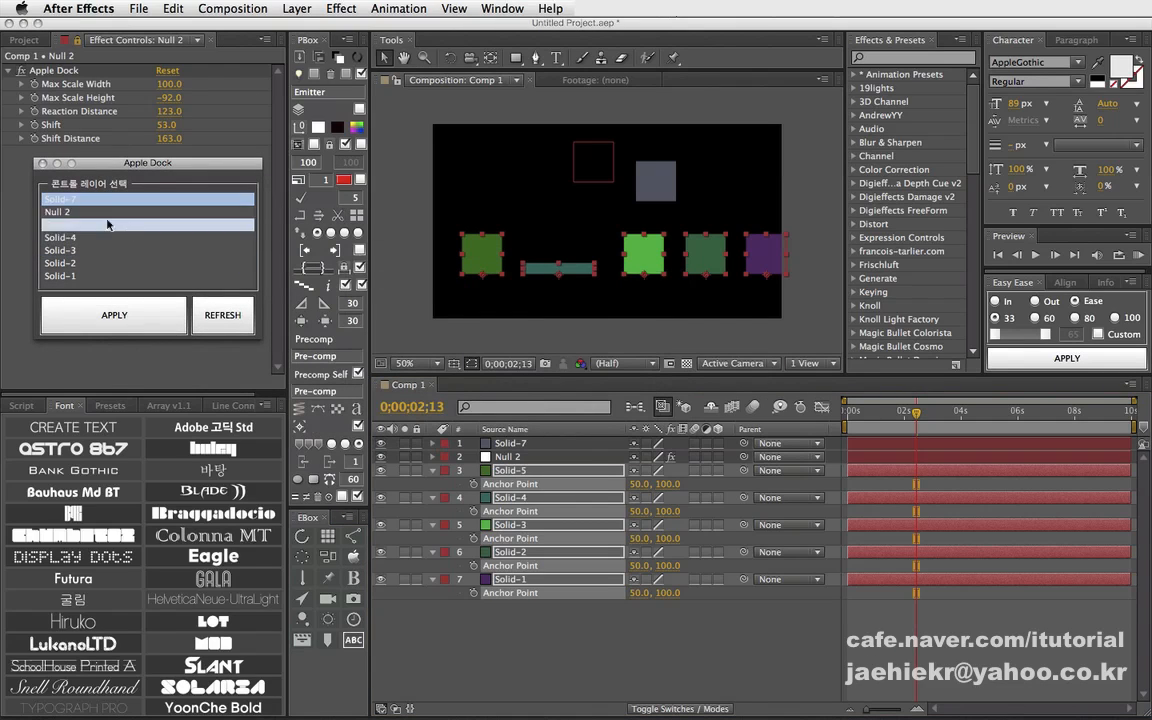
{"action": "left_click", "coordinate": [120, 312]}
{"action": "left_click", "coordinate": [40, 163]}
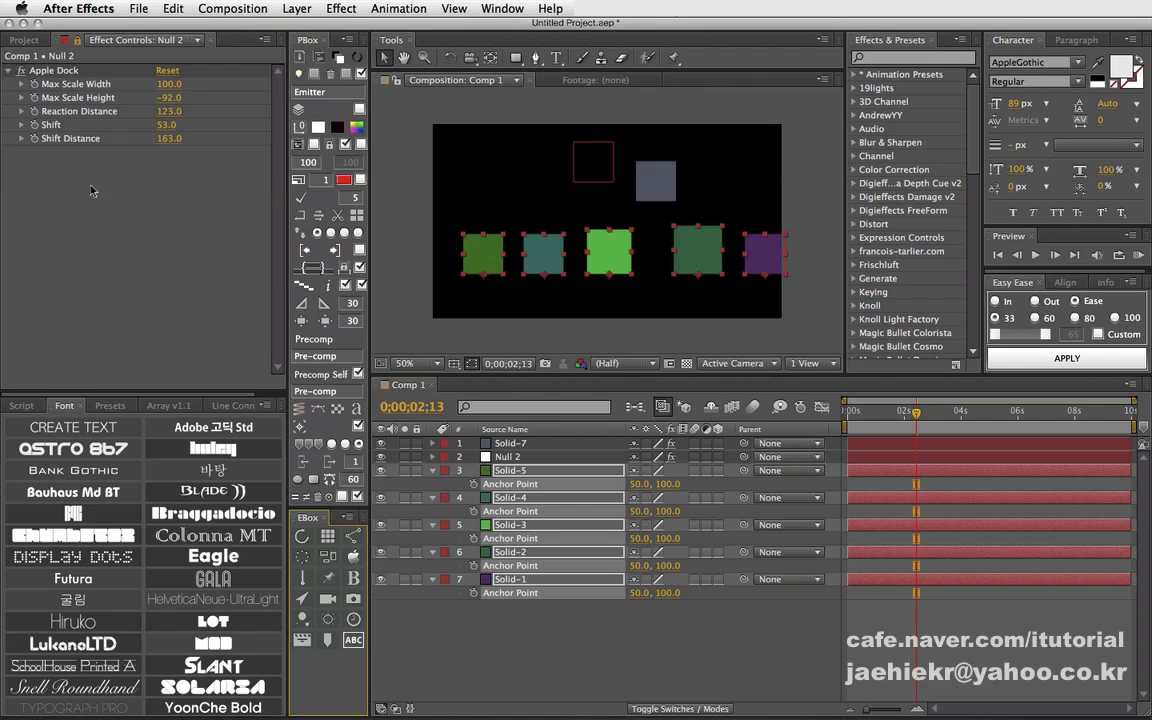
Delete the null and move the grey control solid above the second square of the row.
{"action": "left_click", "coordinate": [600, 162]}
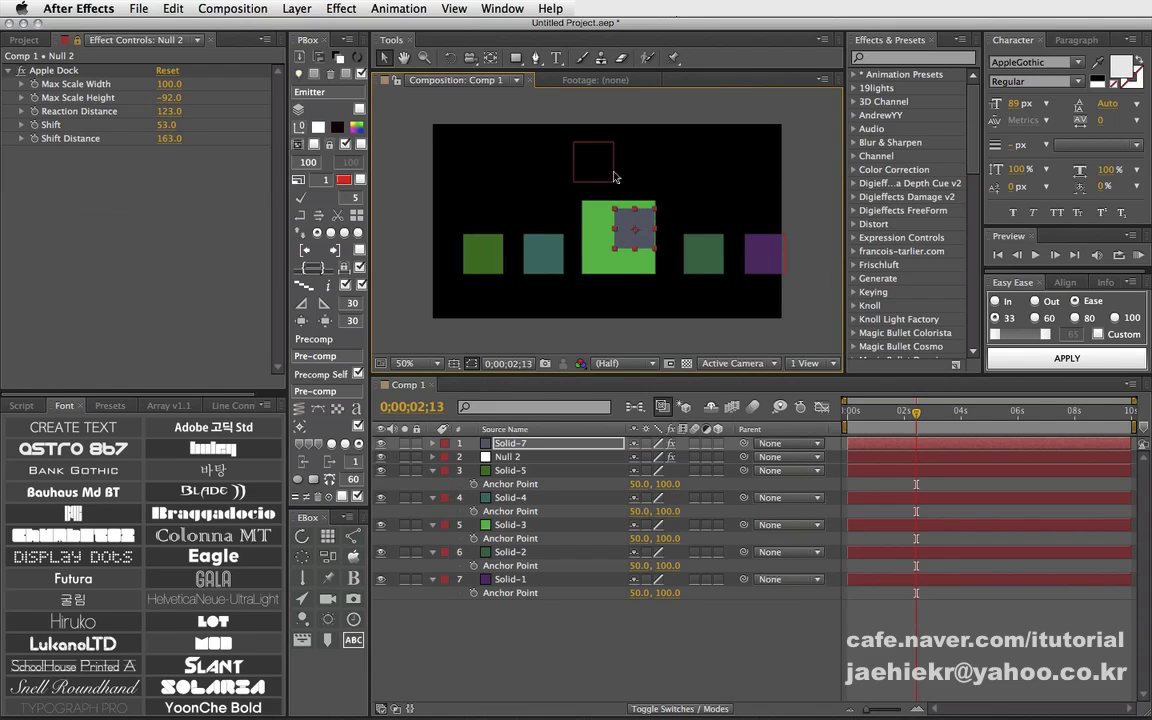
{"action": "key", "text": "Delete"}
{"action": "left_click_drag", "start_coordinate": [615, 228], "coordinate": [578, 152]}
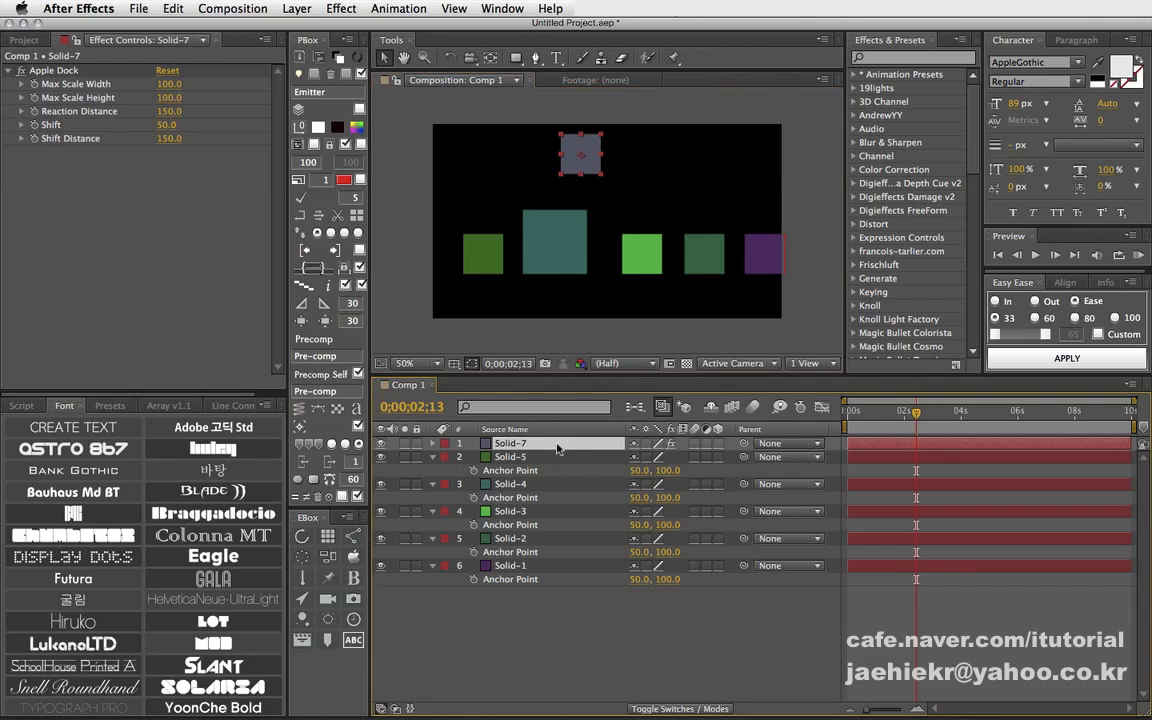
Try the grey control solid at 0% opacity, restore it to 100%, and shift it slightly above the row.
{"action": "key", "text": "t"}
{"action": "left_click_drag", "start_coordinate": [643, 459], "coordinate": [535, 460]}
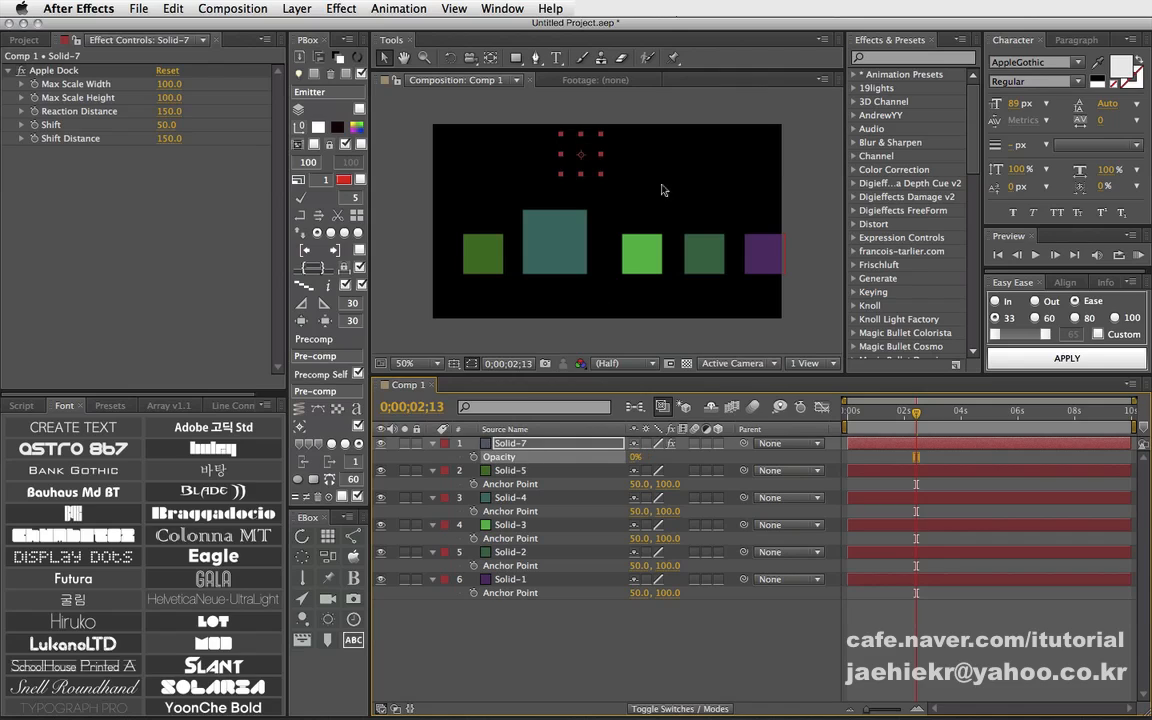
{"action": "left_click", "coordinate": [670, 177]}
{"action": "left_click", "coordinate": [587, 162]}
{"action": "left_click", "coordinate": [607, 176]}
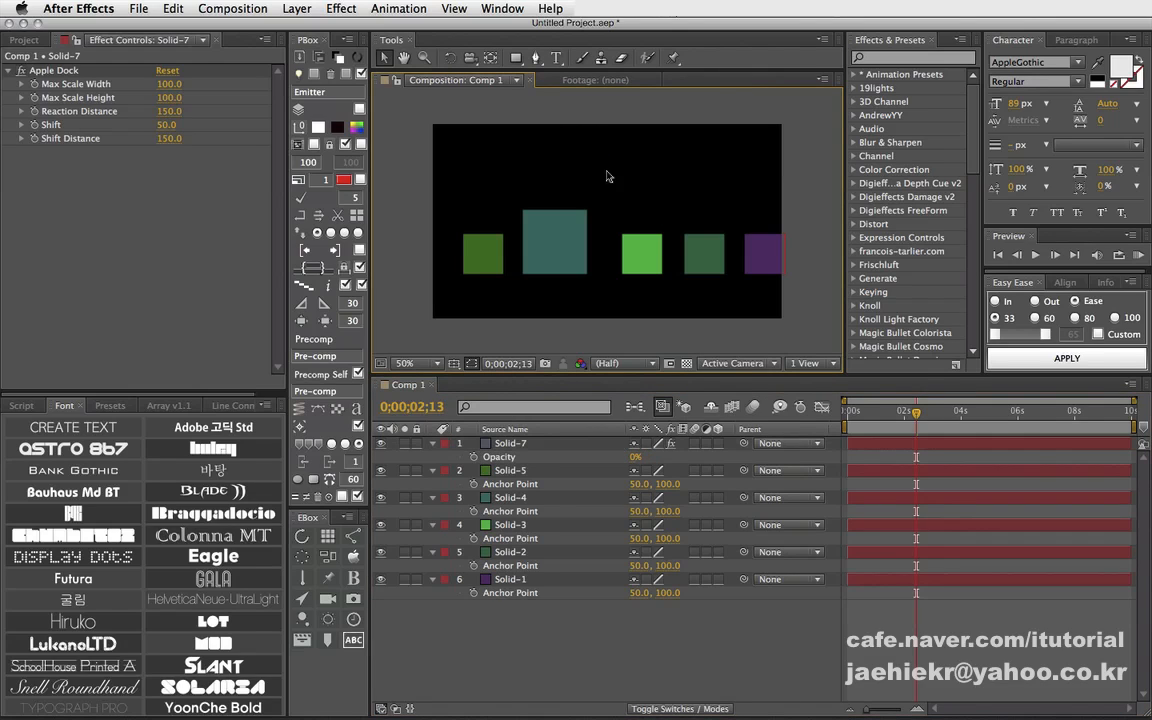
{"action": "left_click_drag", "start_coordinate": [635, 457], "coordinate": [770, 445]}
{"action": "mouse_move", "coordinate": [585, 177]}
{"action": "left_mouse_down"}
{"action": "mouse_move", "coordinate": [551, 178]}
{"action": "mouse_move", "coordinate": [548, 166]}
{"action": "mouse_move", "coordinate": [569, 168]}
{"action": "left_mouse_up"}
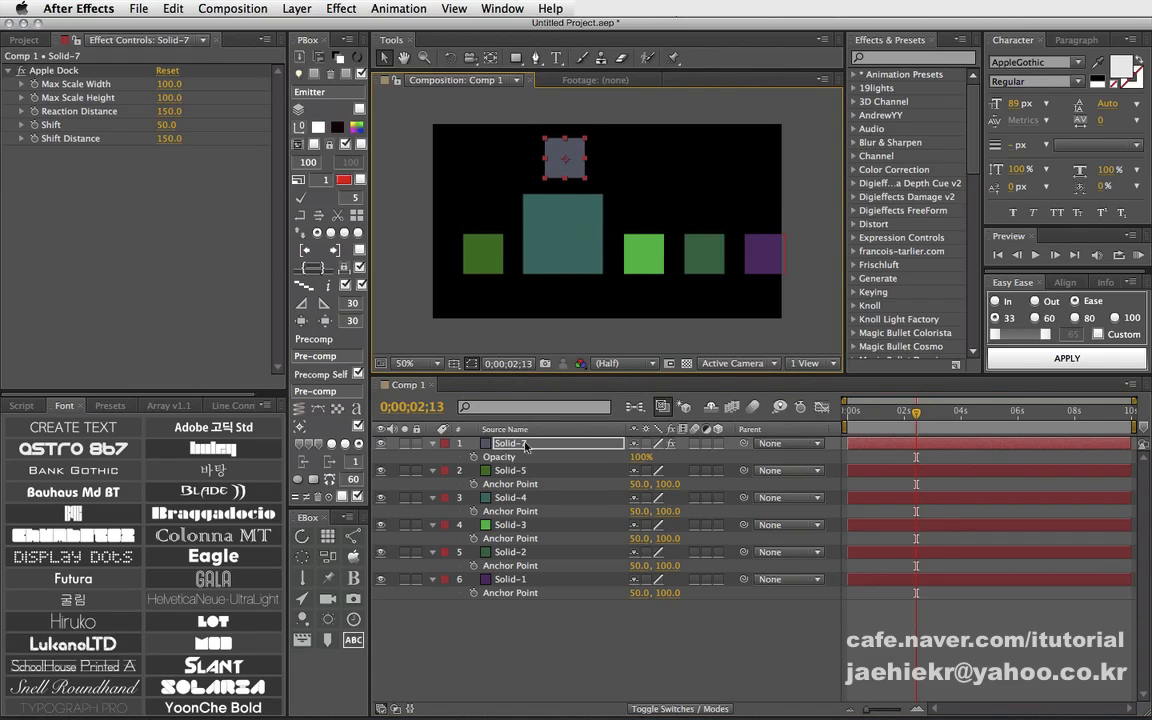
{"action": "double_click", "coordinate": [525, 447]}
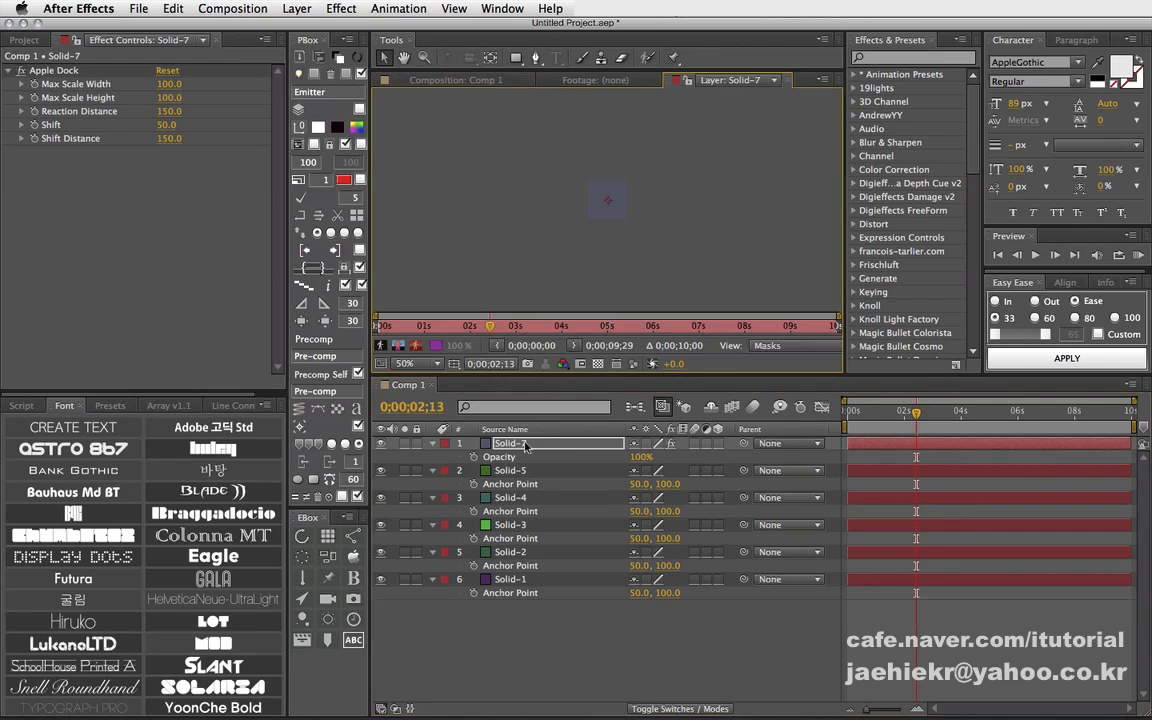
{"action": "left_click", "coordinate": [788, 82]}
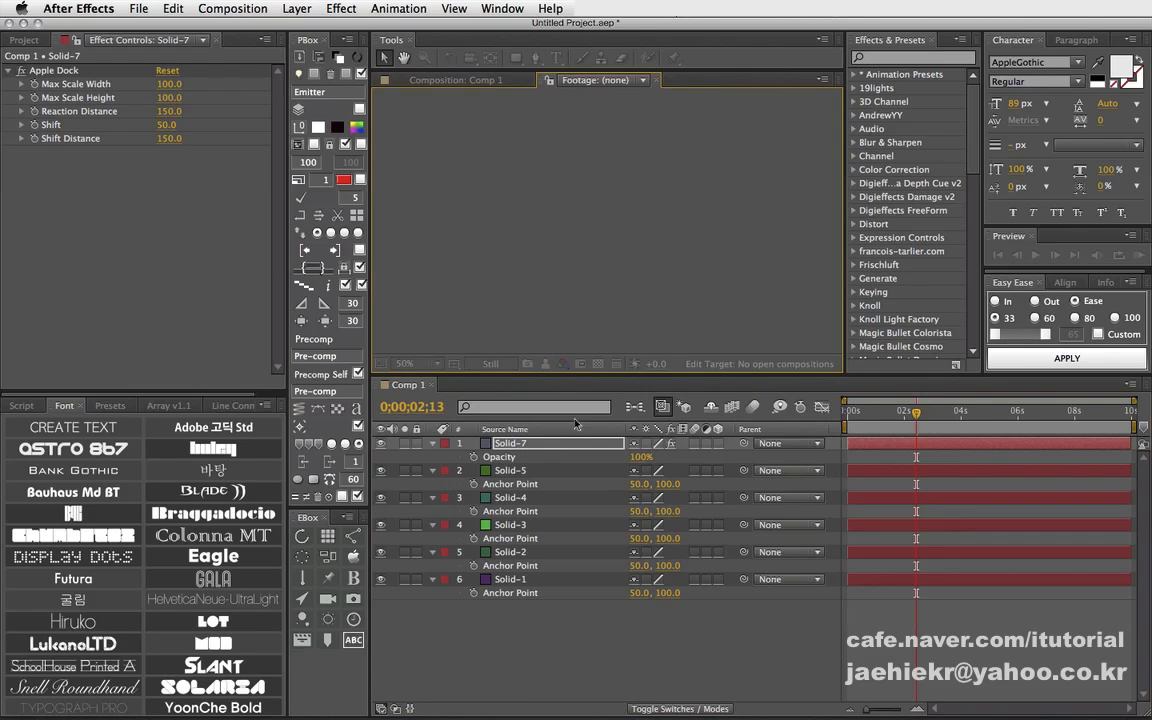
{"action": "left_click", "coordinate": [656, 81]}
Make the grey control solid a guide layer and move it above the row to test the dock reaction.
{"action": "right_click", "coordinate": [506, 443]}
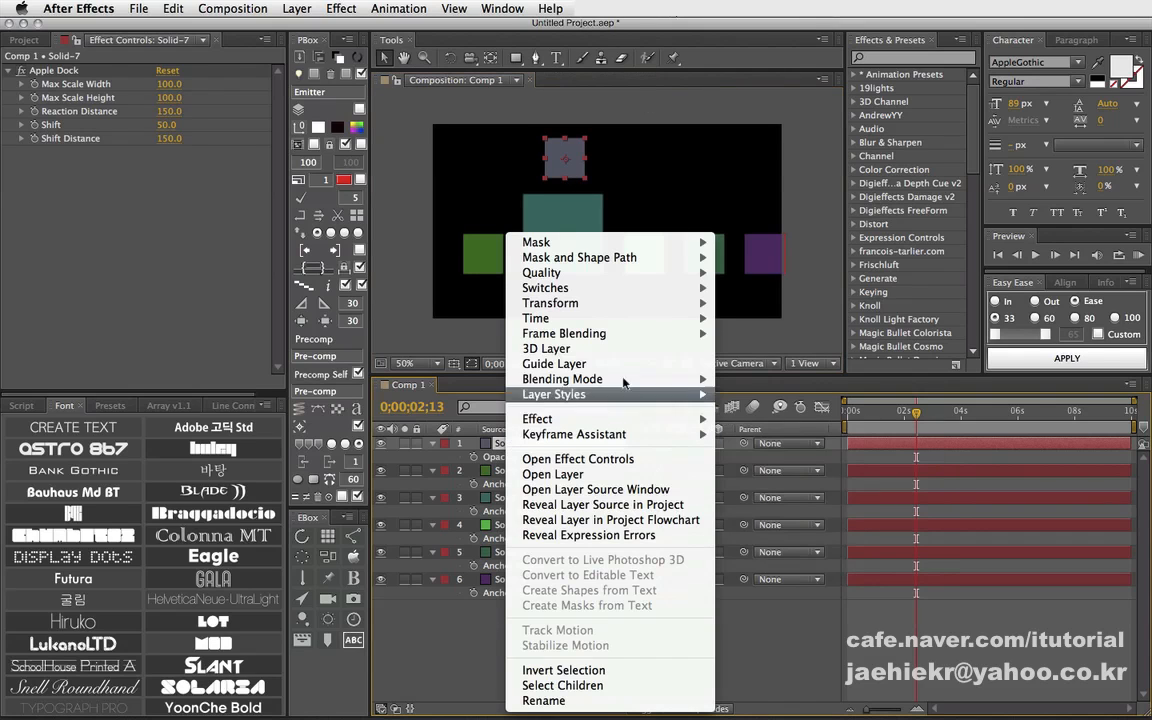
{"action": "left_click", "coordinate": [575, 364]}
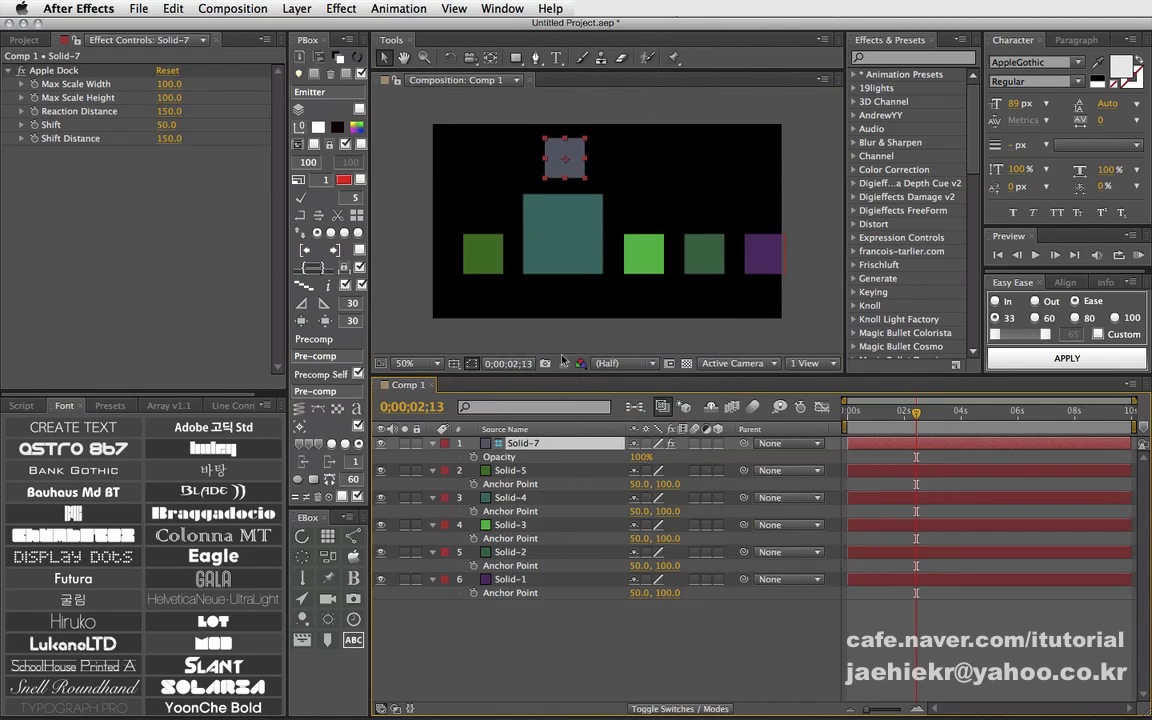
{"action": "left_click_drag", "start_coordinate": [575, 157], "coordinate": [546, 157]}
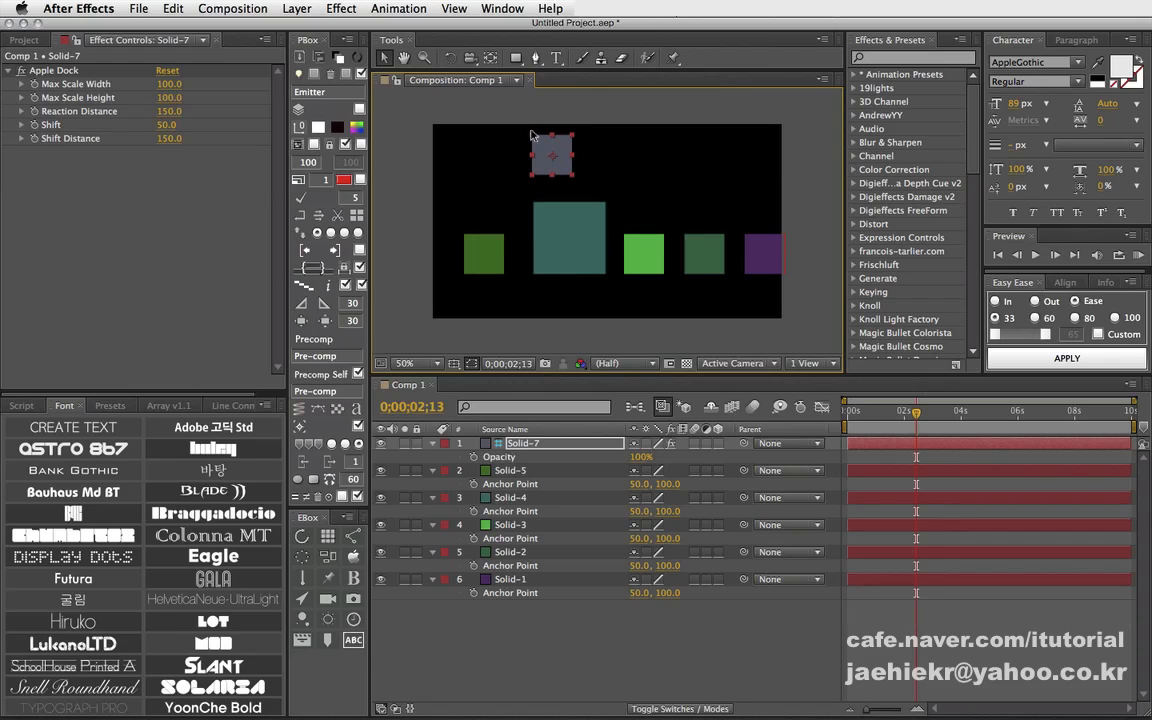
{"action": "left_click_drag", "start_coordinate": [571, 160], "coordinate": [633, 180]}
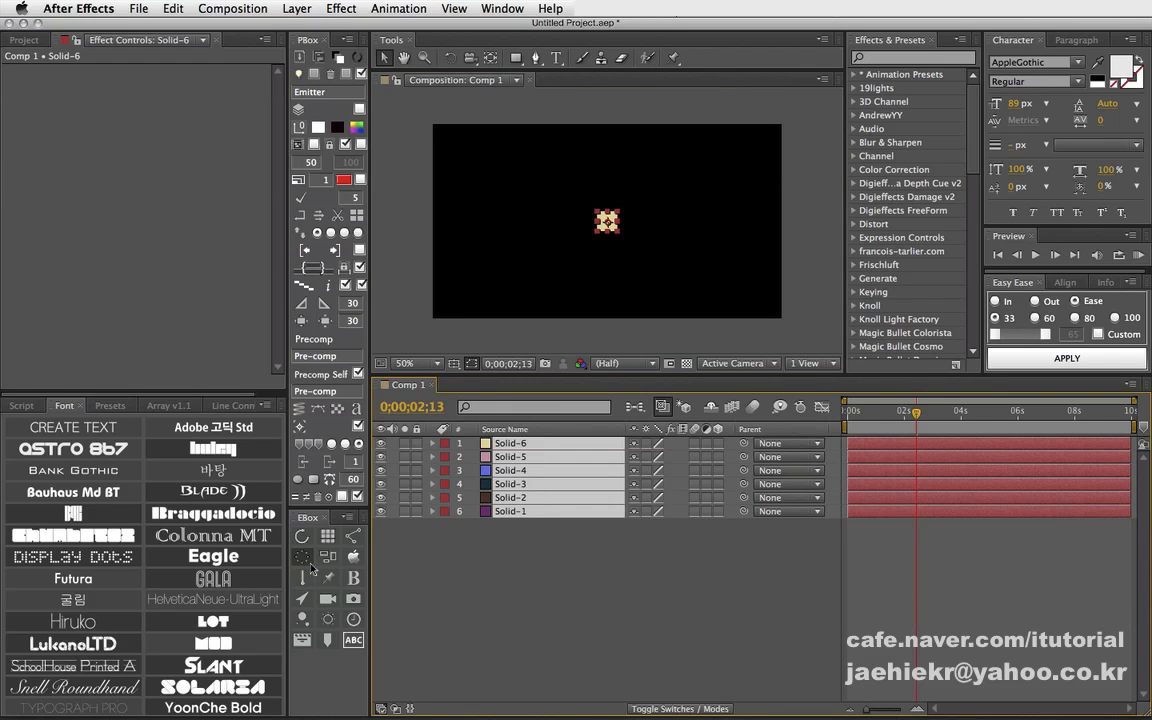
Arrange the six selected solids in a circle with the Interactive script, using radius 200 and an alignment angle of 30.
{"action": "left_click_drag", "start_coordinate": [576, 173], "coordinate": [213, 117]}
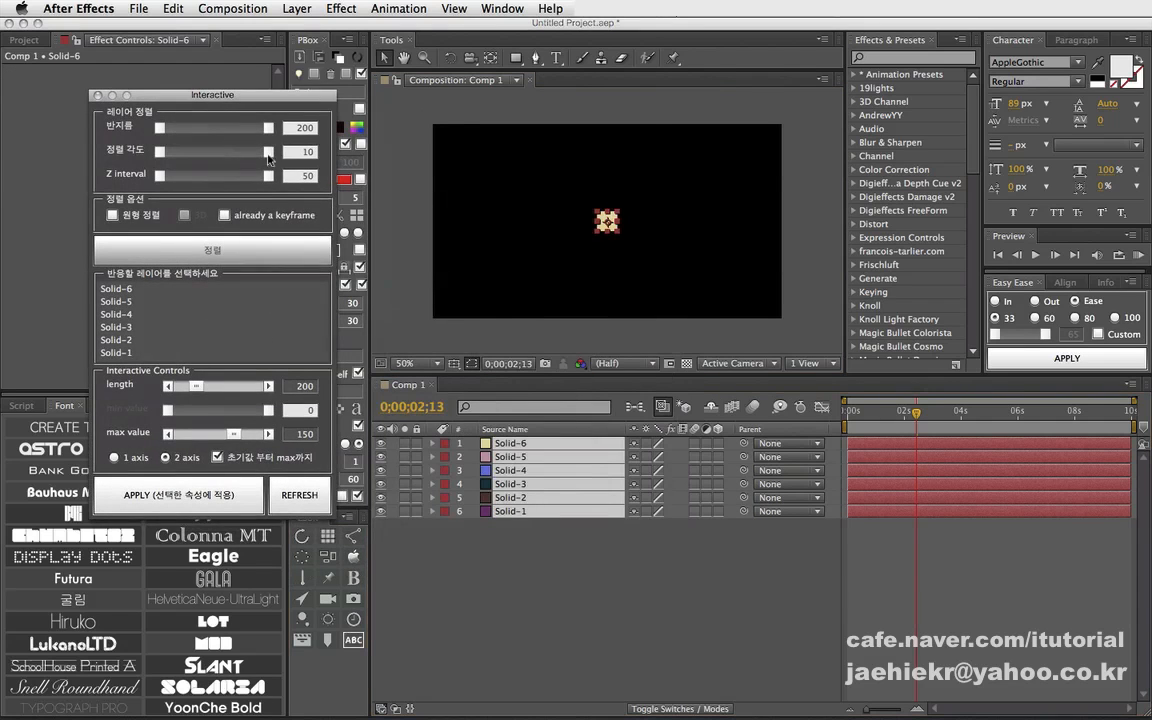
{"action": "left_click", "coordinate": [303, 154]}
{"action": "left_click", "coordinate": [112, 215]}
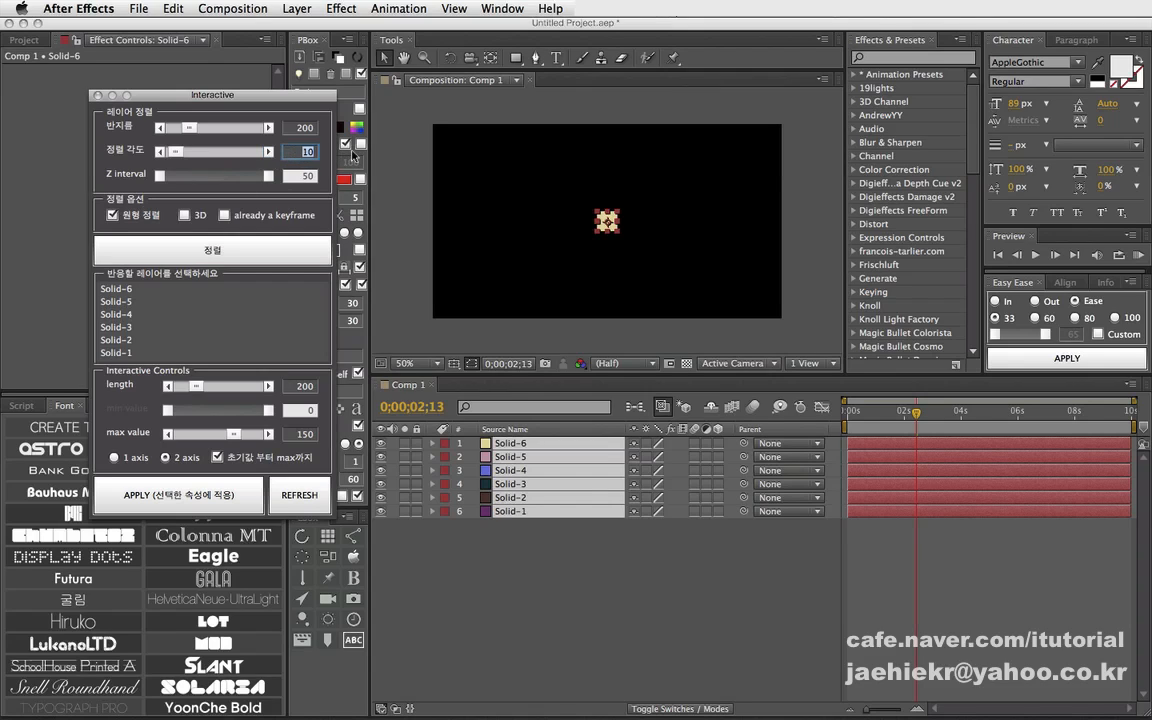
{"action": "type", "text": "30"}
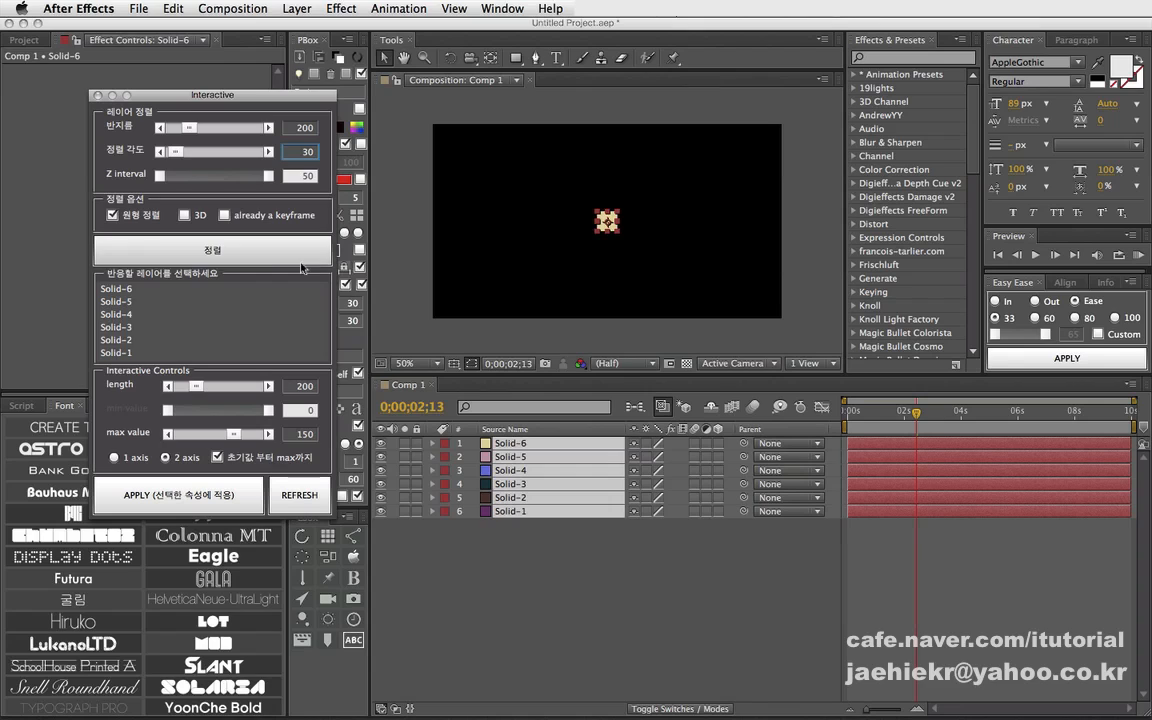
{"action": "left_click", "coordinate": [213, 249]}
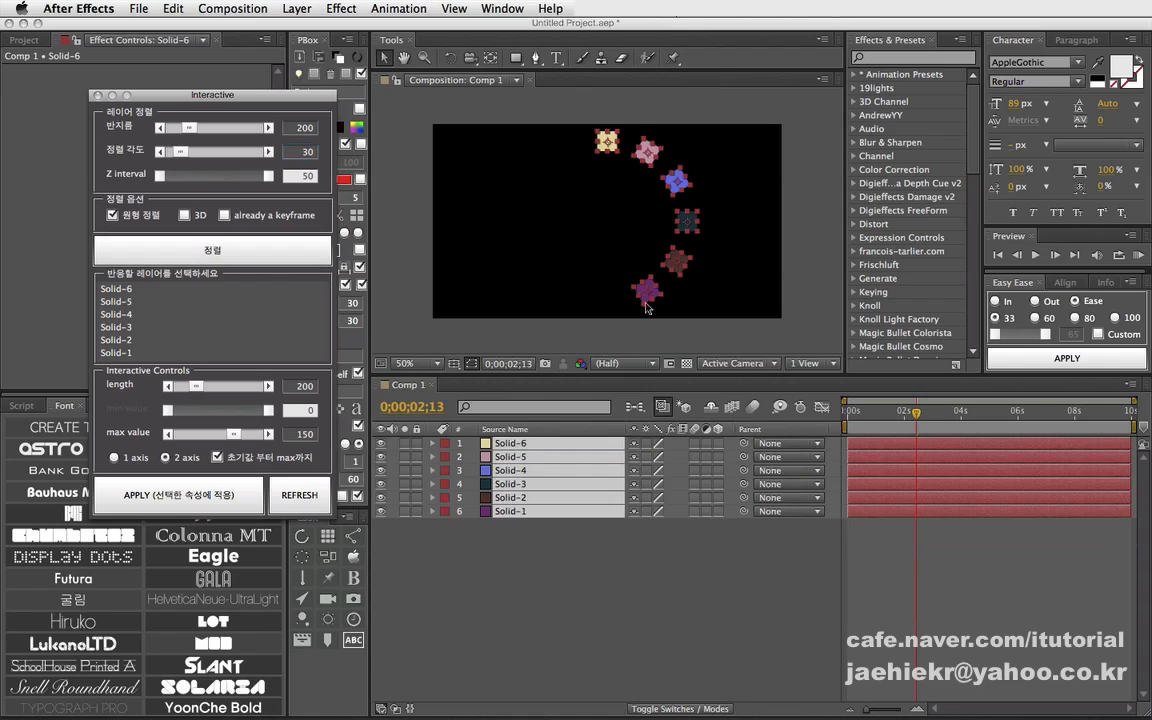
{"action": "left_click", "coordinate": [98, 95]}
Add another random-colour solid and place it well to the left of the arc of solids.
{"action": "left_click", "coordinate": [540, 567]}
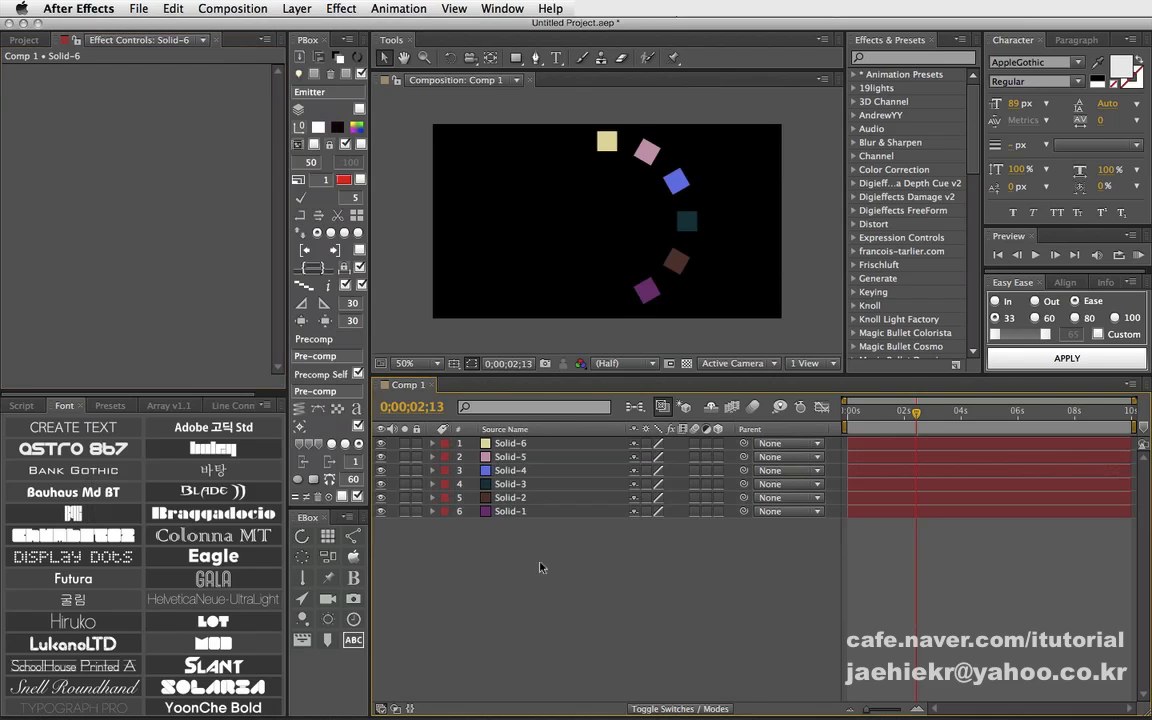
{"action": "left_click", "coordinate": [358, 128]}
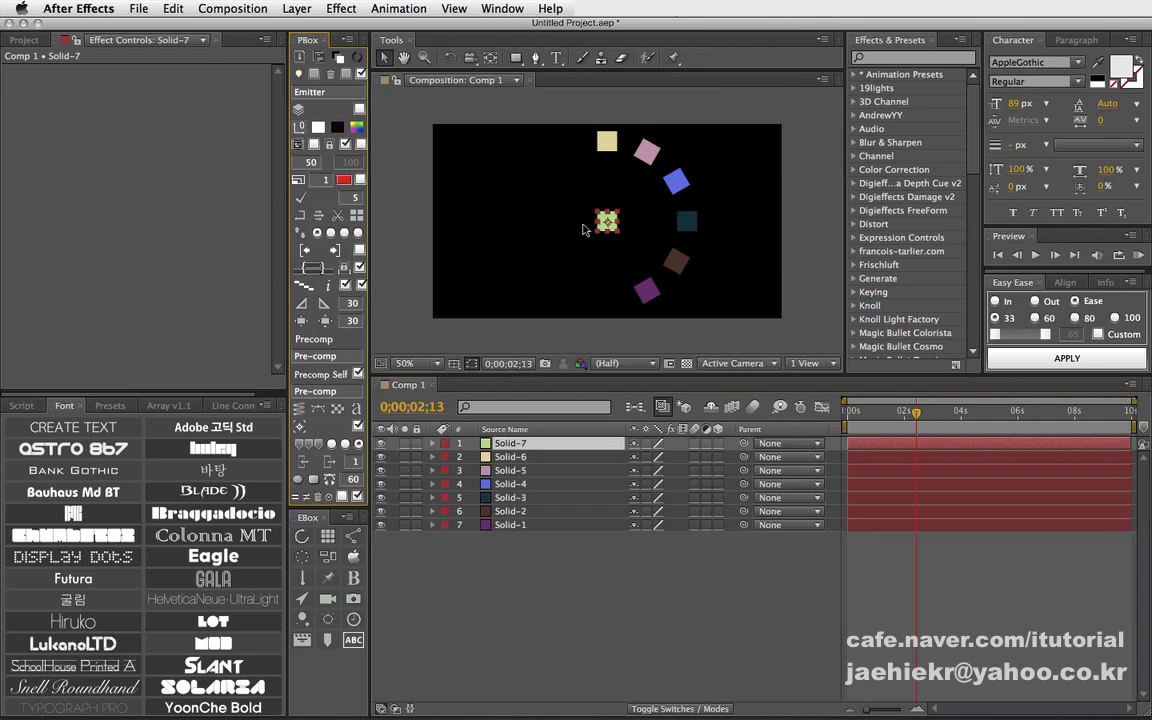
{"action": "left_click_drag", "start_coordinate": [601, 223], "coordinate": [524, 224]}
Apply Apple Dock to the six arc solids with Solid-7 as the control layer, and move the green control solid to test it.
{"action": "left_click_drag", "start_coordinate": [570, 627], "coordinate": [522, 450]}
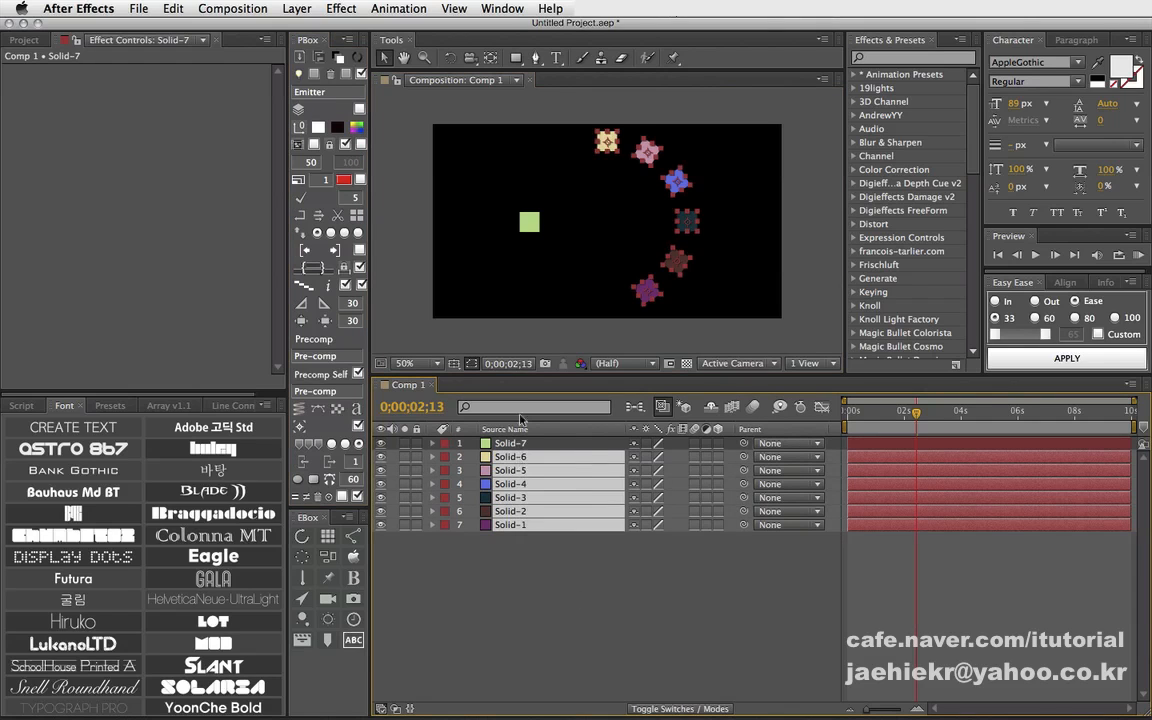
{"action": "left_click", "coordinate": [353, 556]}
{"action": "left_click_drag", "start_coordinate": [432, 270], "coordinate": [110, 262]}
{"action": "left_click", "coordinate": [150, 266]}
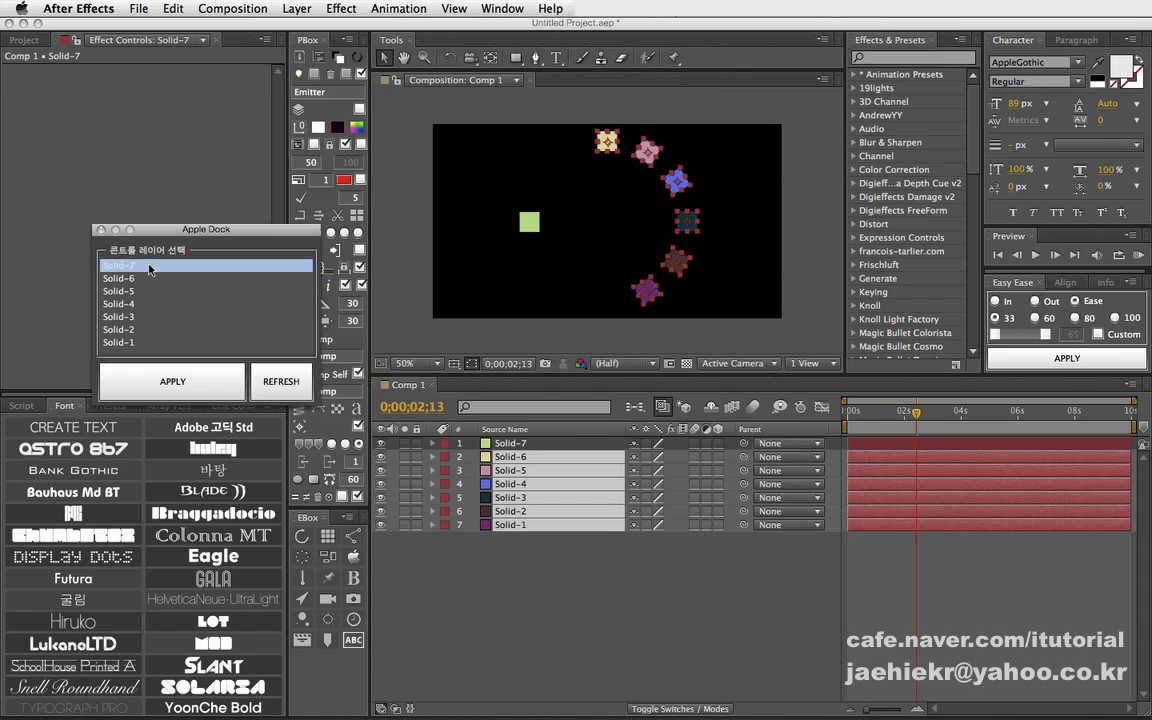
{"action": "left_click", "coordinate": [206, 380]}
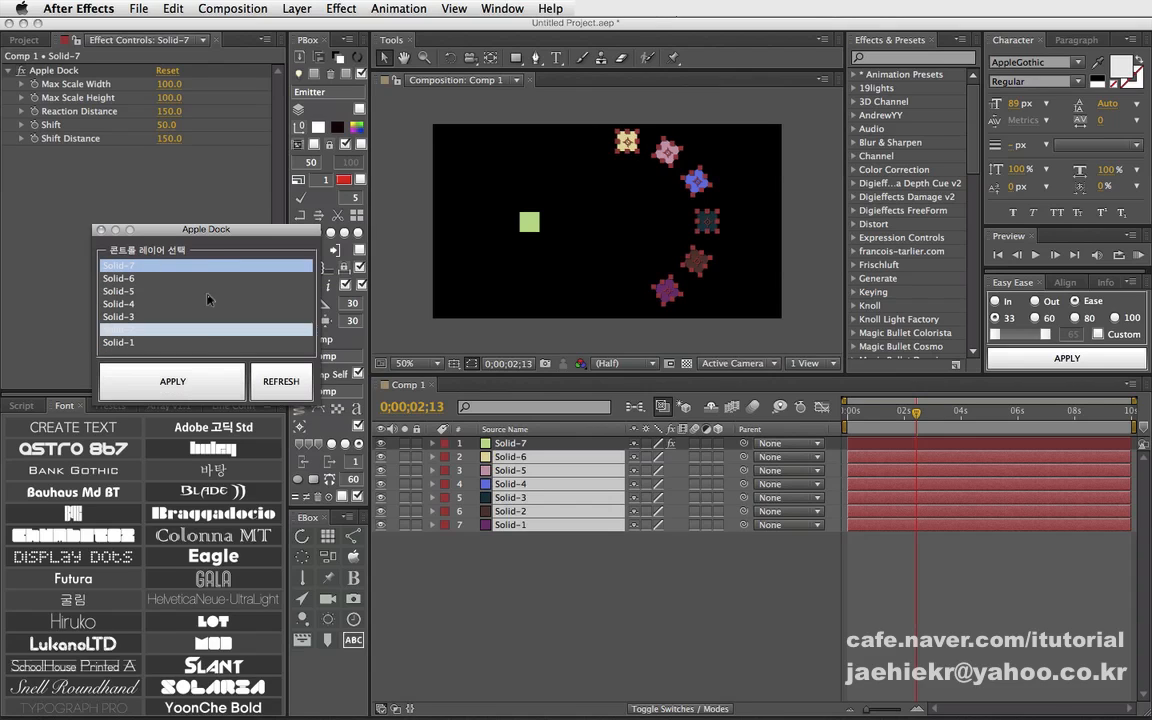
{"action": "left_click", "coordinate": [103, 231]}
{"action": "mouse_move", "coordinate": [528, 222]}
{"action": "left_mouse_down"}
{"action": "mouse_move", "coordinate": [630, 275]}
{"action": "mouse_move", "coordinate": [727, 228]}
{"action": "mouse_move", "coordinate": [515, 230]}
{"action": "mouse_move", "coordinate": [727, 232]}
{"action": "mouse_move", "coordinate": [571, 226]}
{"action": "mouse_move", "coordinate": [620, 181]}
{"action": "mouse_move", "coordinate": [671, 189]}
{"action": "mouse_move", "coordinate": [607, 154]}
{"action": "mouse_move", "coordinate": [671, 180]}
{"action": "mouse_move", "coordinate": [674, 249]}
{"action": "mouse_move", "coordinate": [617, 306]}
{"action": "mouse_move", "coordinate": [540, 218]}
{"action": "left_mouse_up"}
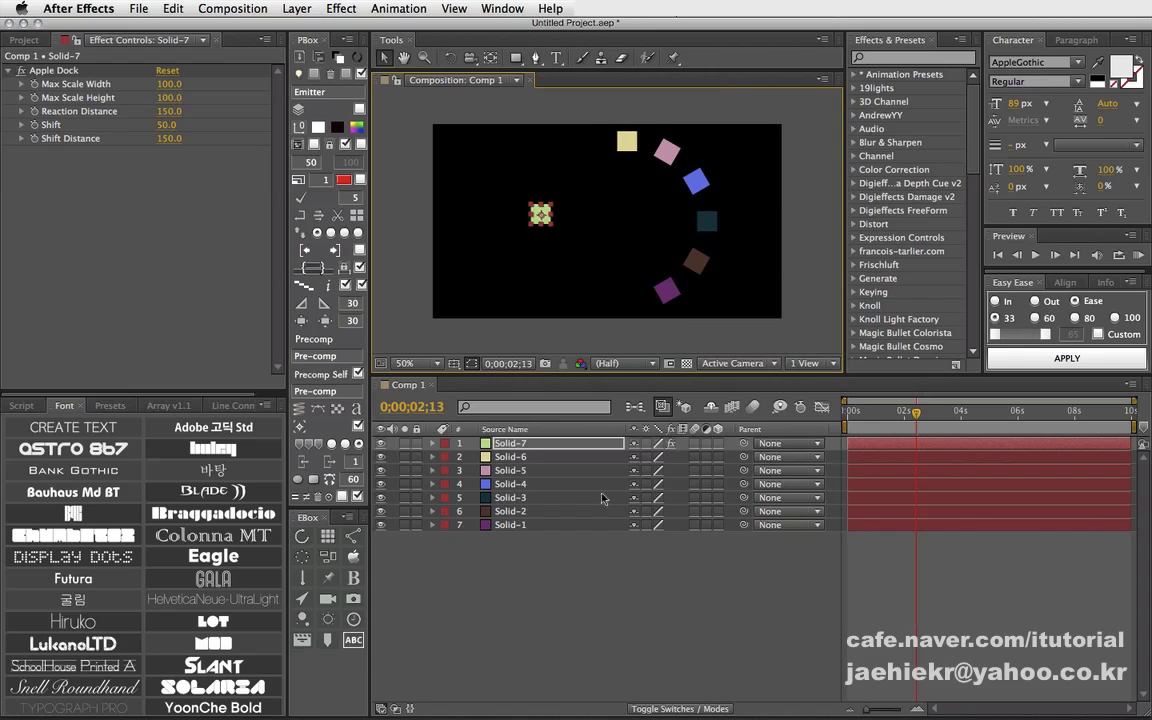
Remove the Apple Dock expressions from the six solids of the arc.
{"action": "left_click", "coordinate": [530, 572]}
{"action": "left_click", "coordinate": [512, 446]}
{"action": "left_click_drag", "start_coordinate": [548, 545], "coordinate": [508, 460]}
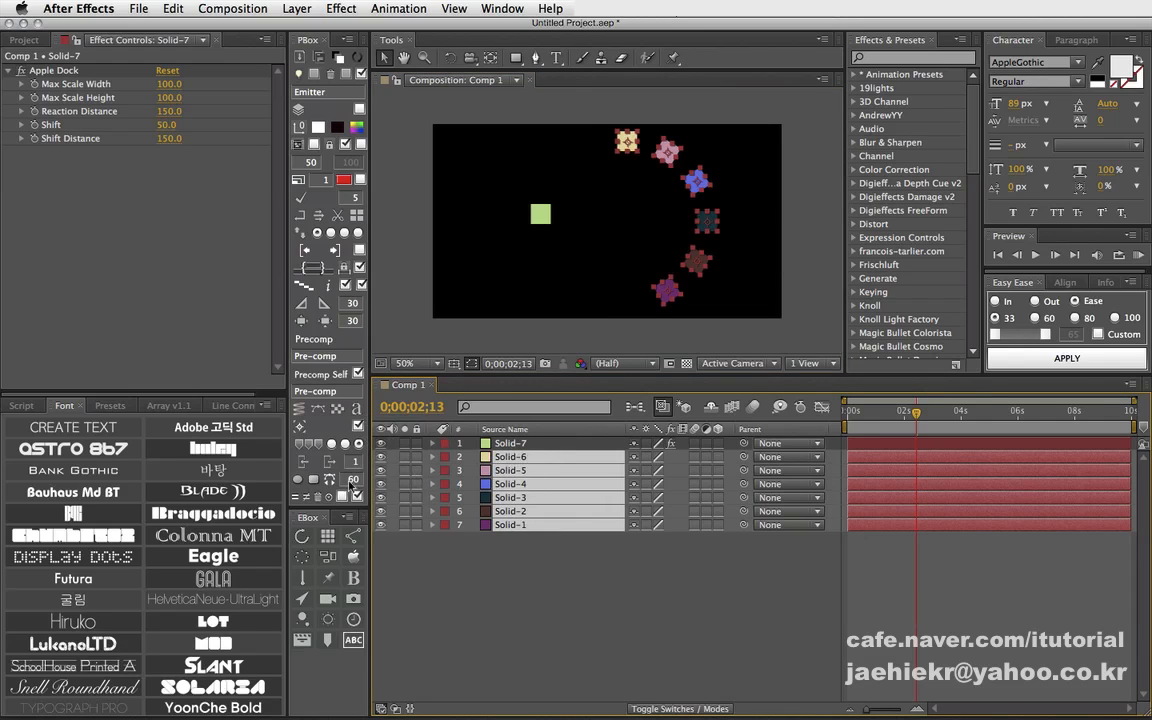
{"action": "left_click", "coordinate": [328, 497]}
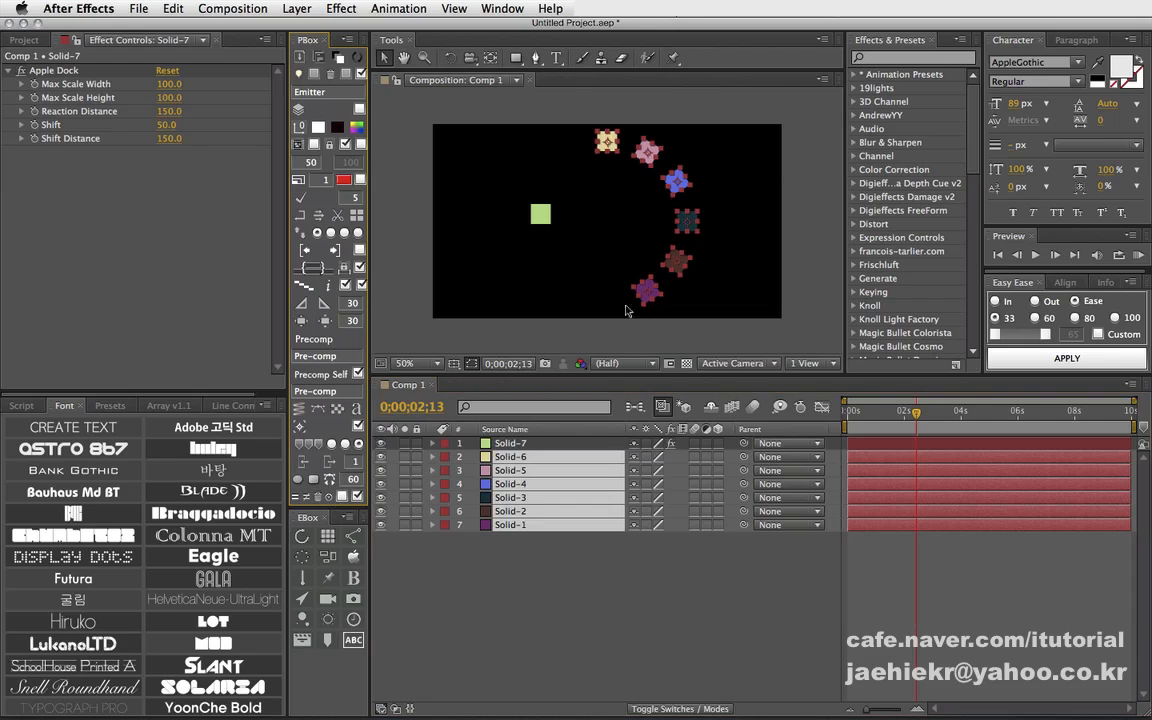
Move the green solid closer to the arc and choose Solid-7 as the reaction layer in the Interactive script.
{"action": "left_click_drag", "start_coordinate": [547, 218], "coordinate": [574, 222]}
{"action": "left_click_drag", "start_coordinate": [510, 552], "coordinate": [455, 455]}
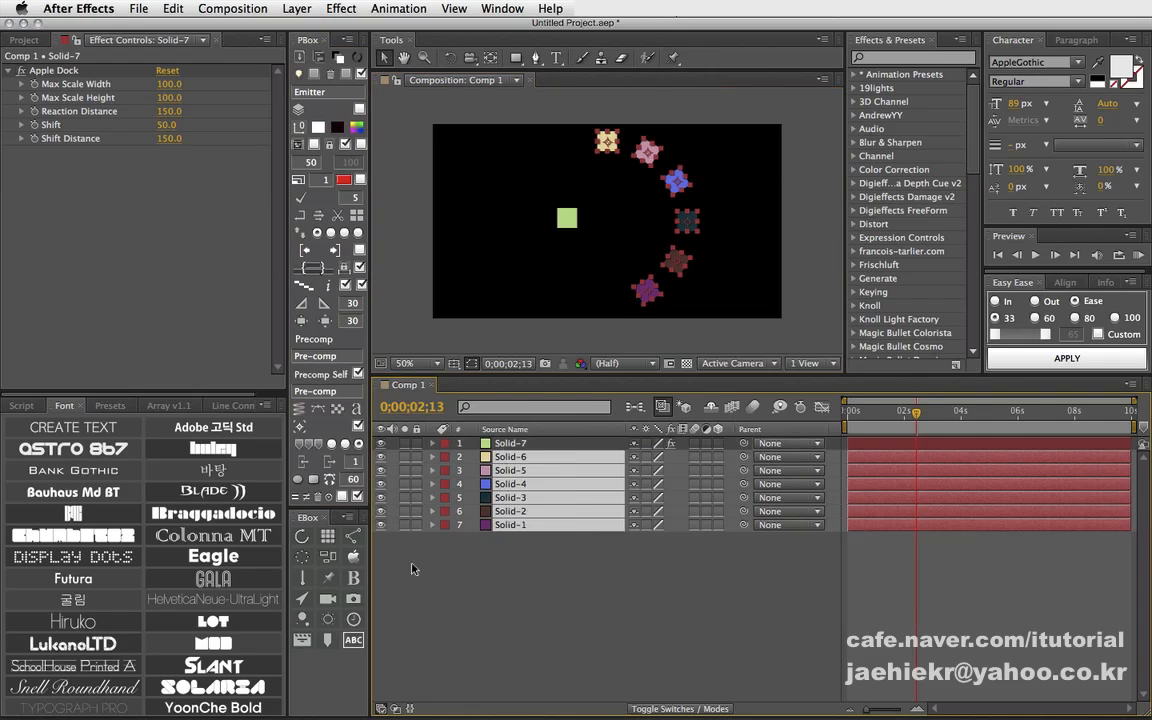
{"action": "left_click", "coordinate": [305, 560]}
{"action": "left_click_drag", "start_coordinate": [560, 147], "coordinate": [159, 117]}
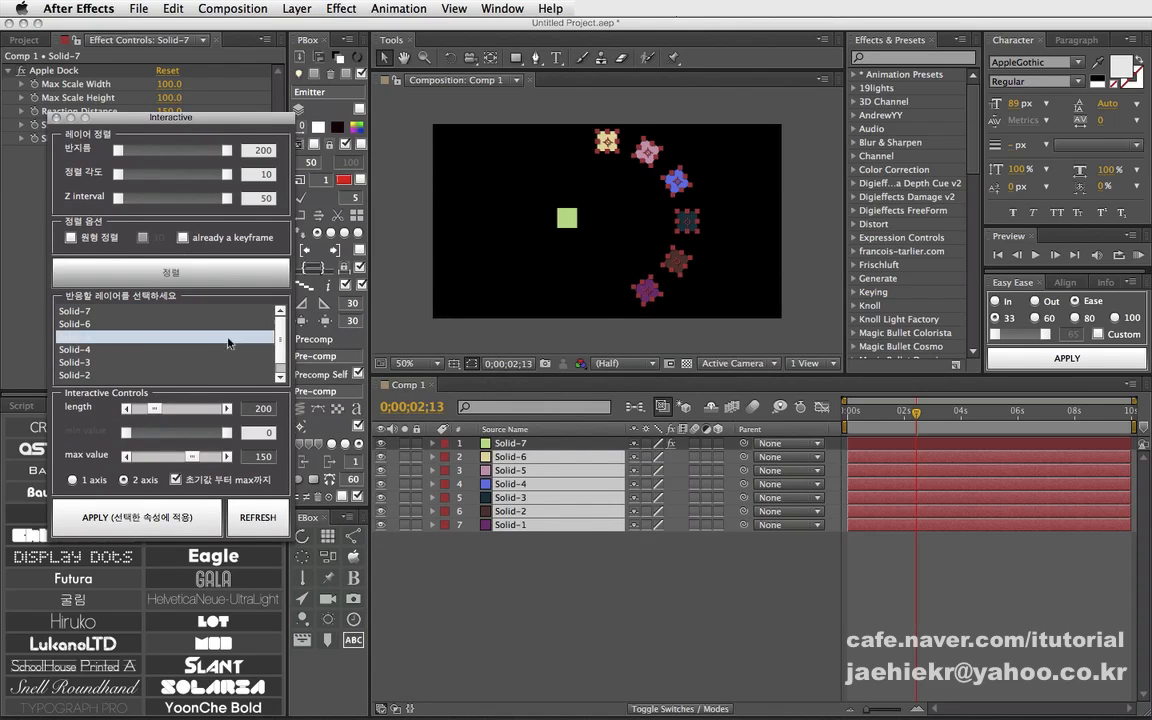
{"action": "left_click", "coordinate": [125, 312]}
Apply Interactive to the Opacity of the six arc solids with 1 axis, min value 0, max value 100, and the start-from-initial-value option off.
{"action": "left_click_drag", "start_coordinate": [537, 578], "coordinate": [519, 457]}
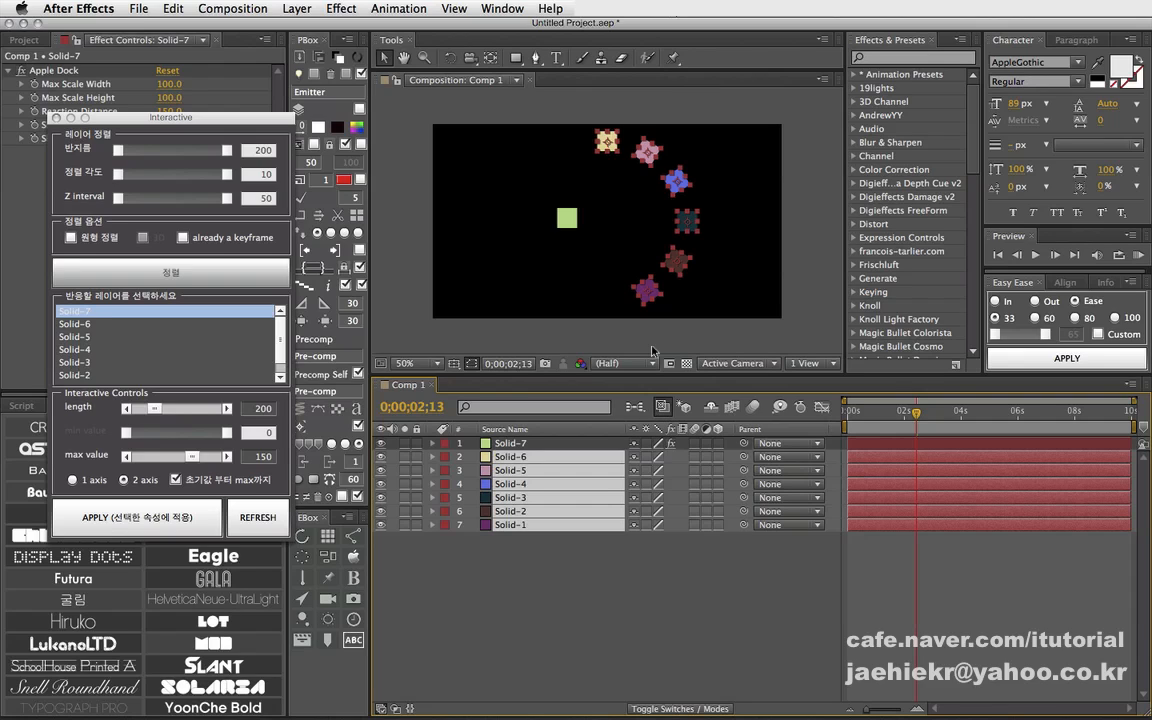
{"action": "key", "text": "t"}
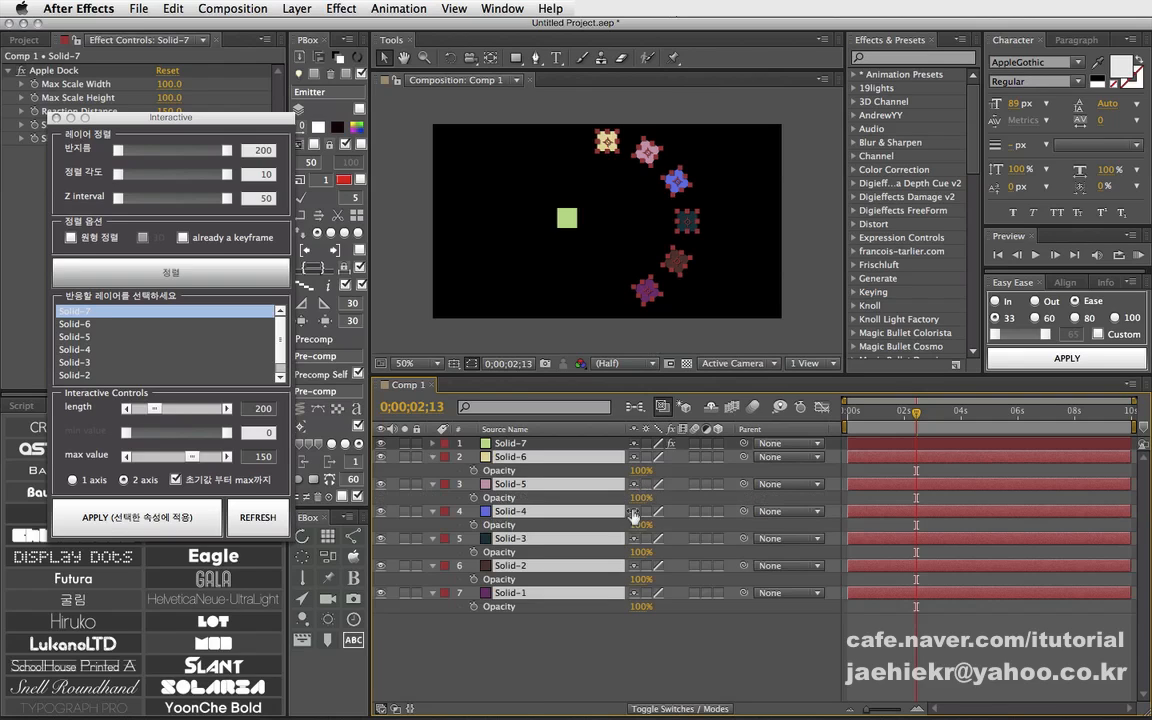
{"action": "left_click_drag", "start_coordinate": [557, 685], "coordinate": [493, 472]}
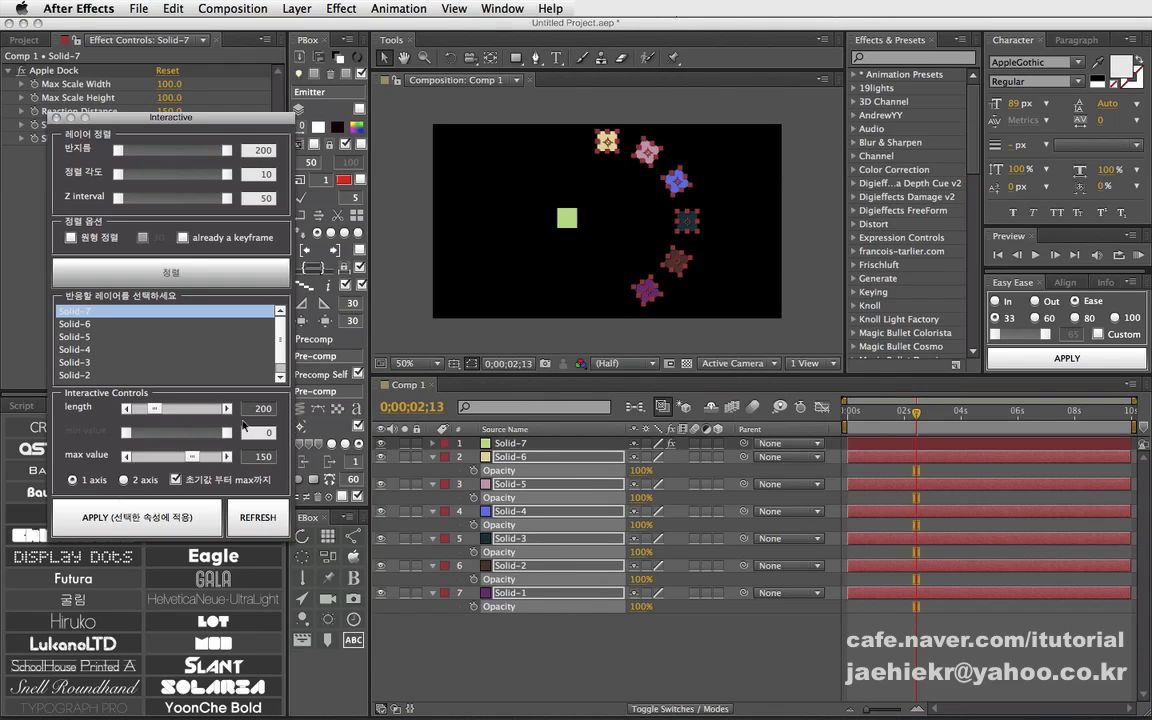
{"action": "left_click", "coordinate": [177, 479]}
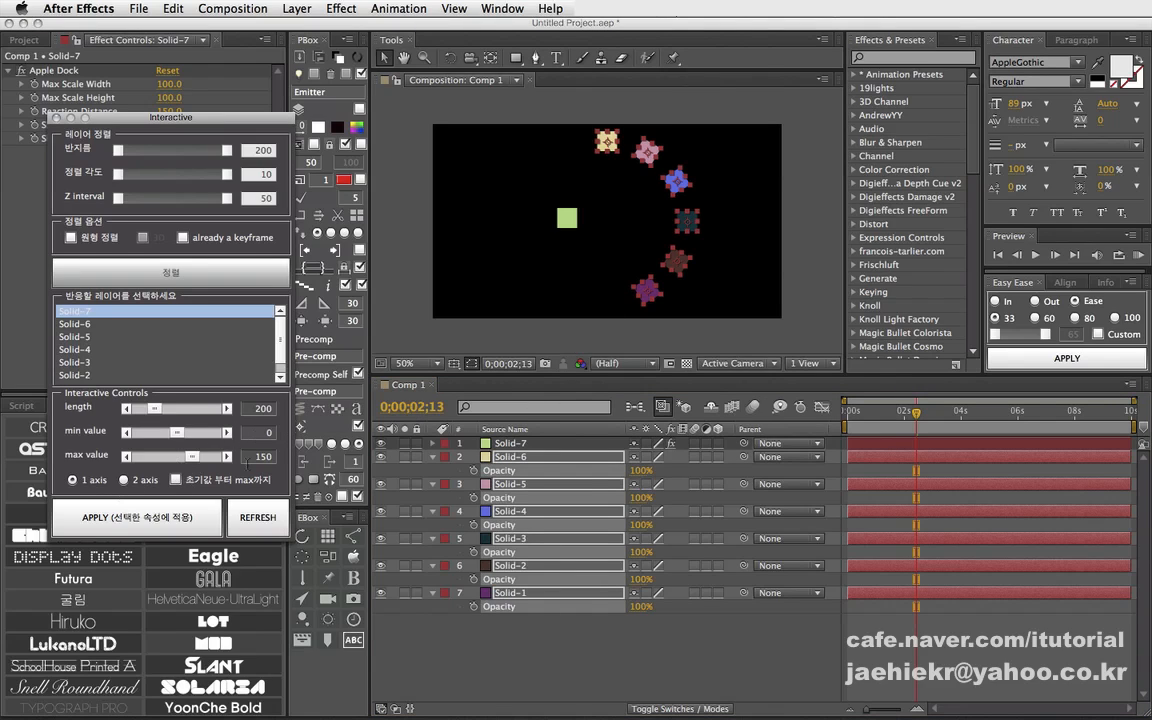
{"action": "left_click_drag", "start_coordinate": [250, 459], "coordinate": [357, 465]}
{"action": "type", "text": "100"}
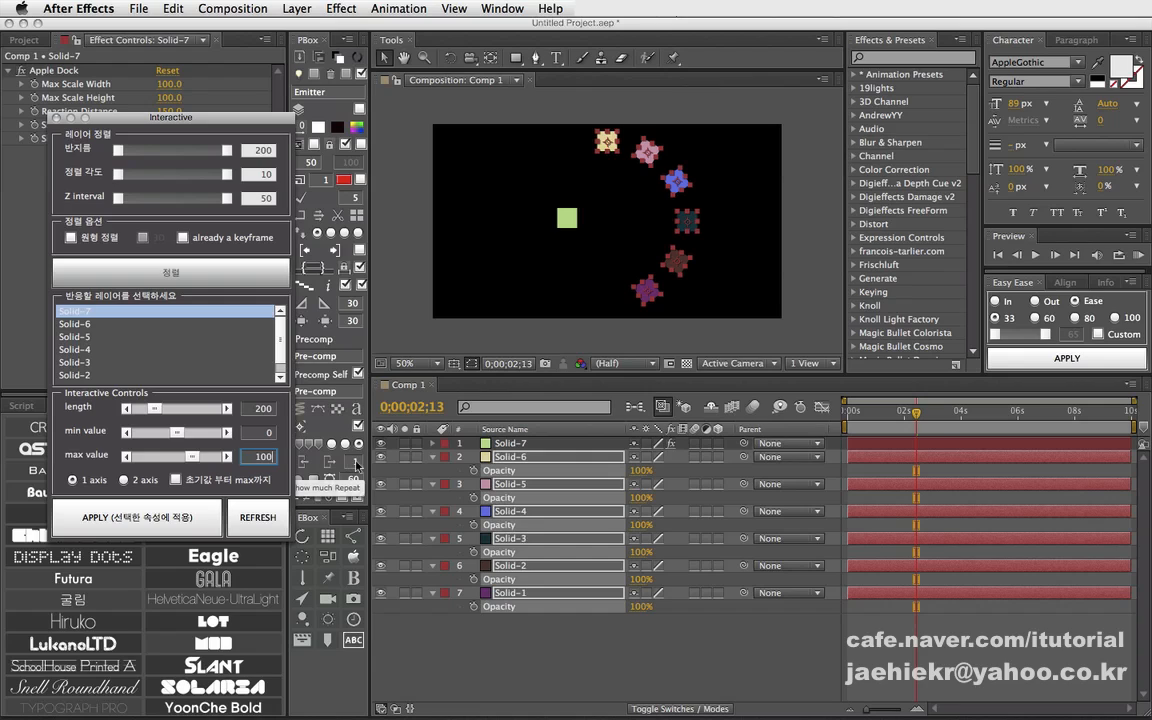
{"action": "left_click", "coordinate": [174, 327]}
{"action": "left_click", "coordinate": [172, 311]}
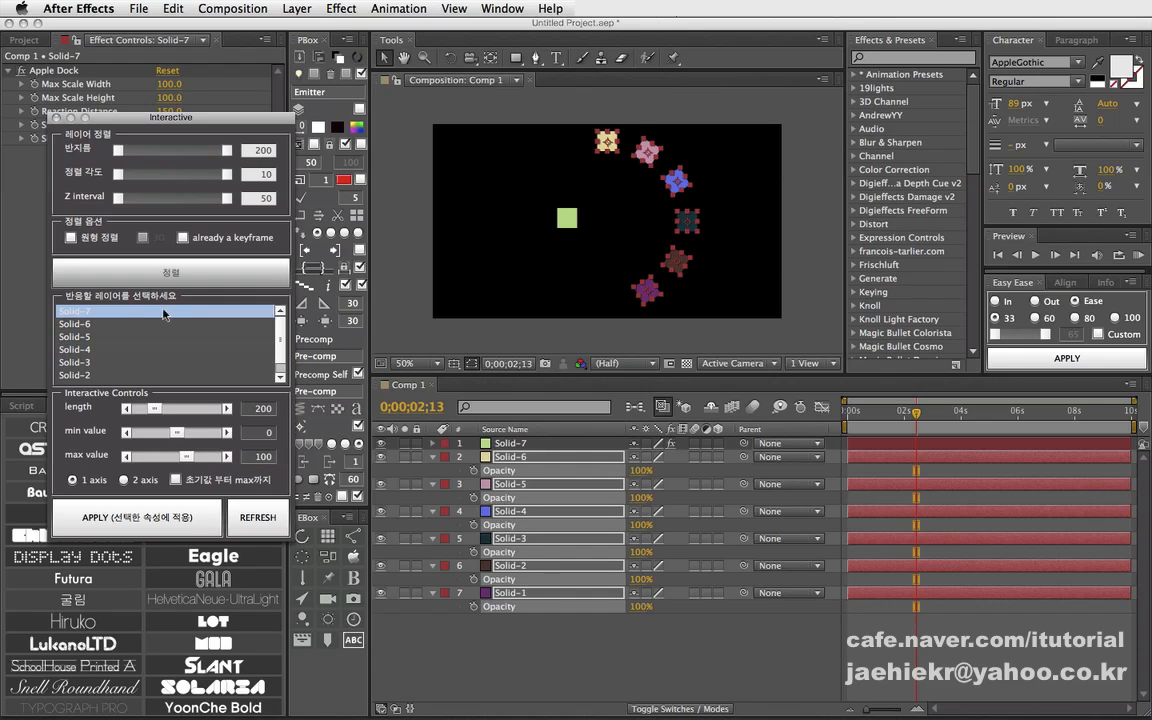
{"action": "left_click", "coordinate": [180, 516]}
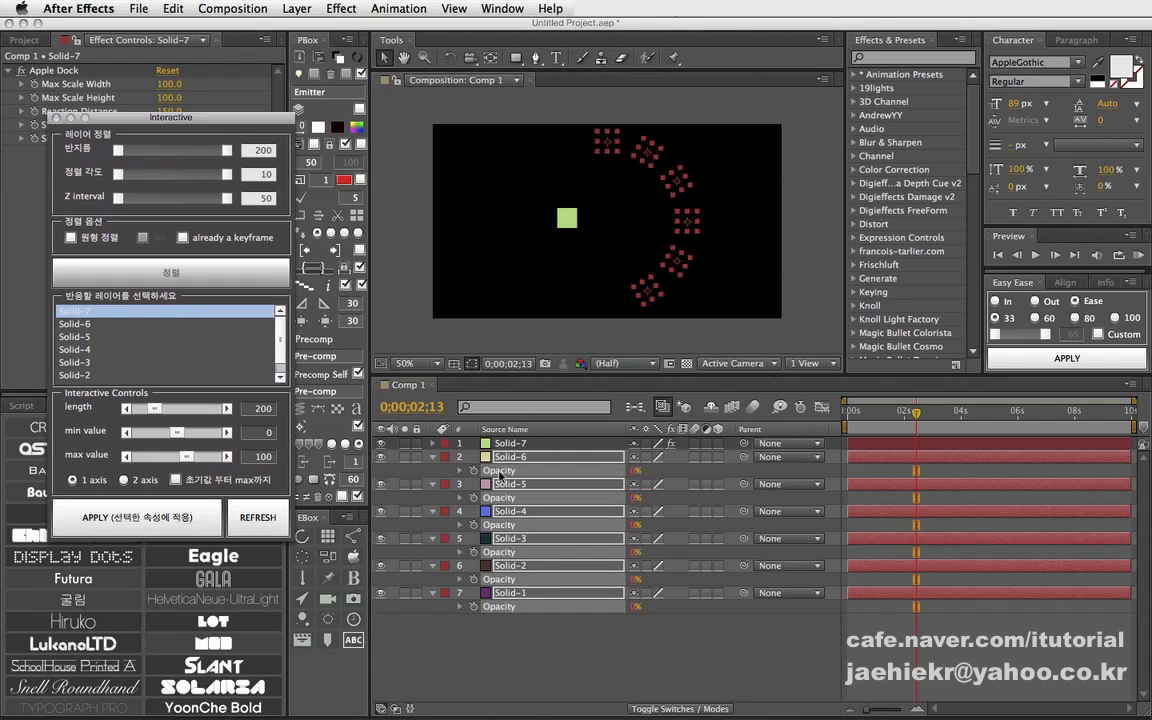
Move the green solid toward the arc to test the opacity reaction, and close the Interactive script window.
{"action": "left_click", "coordinate": [566, 256]}
{"action": "left_click_drag", "start_coordinate": [566, 217], "coordinate": [603, 215]}
{"action": "left_click_drag", "start_coordinate": [207, 124], "coordinate": [246, 124]}
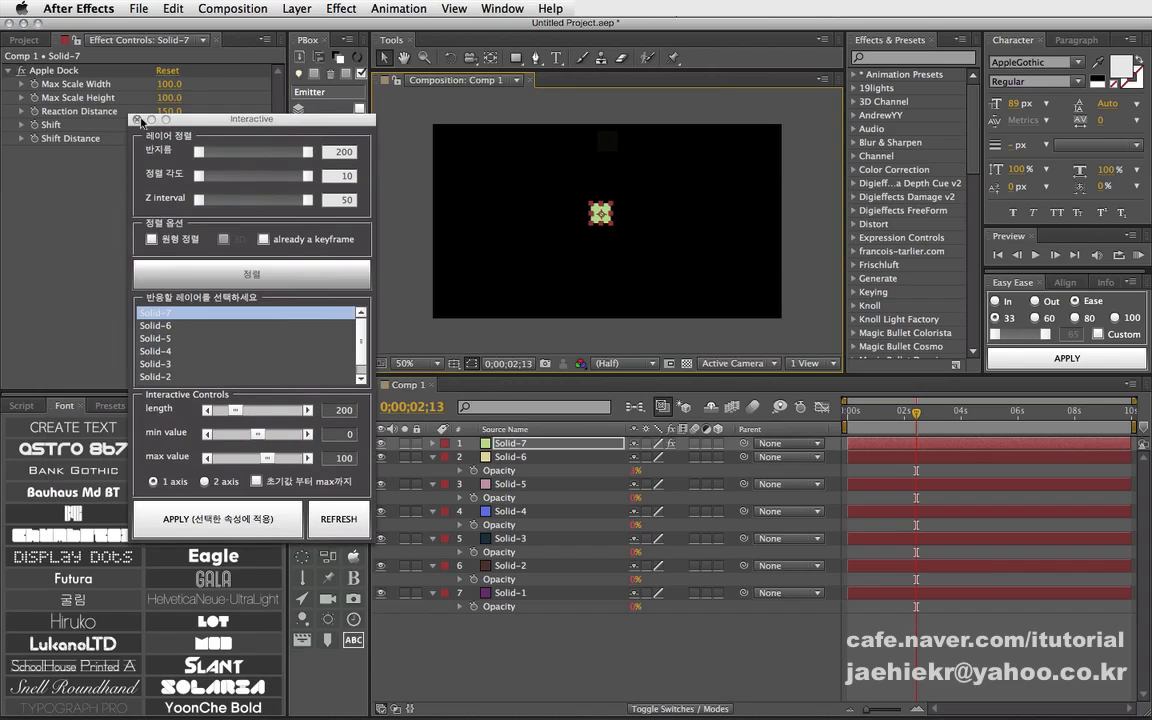
{"action": "left_click", "coordinate": [138, 120]}
{"action": "left_click_drag", "start_coordinate": [590, 216], "coordinate": [619, 226]}
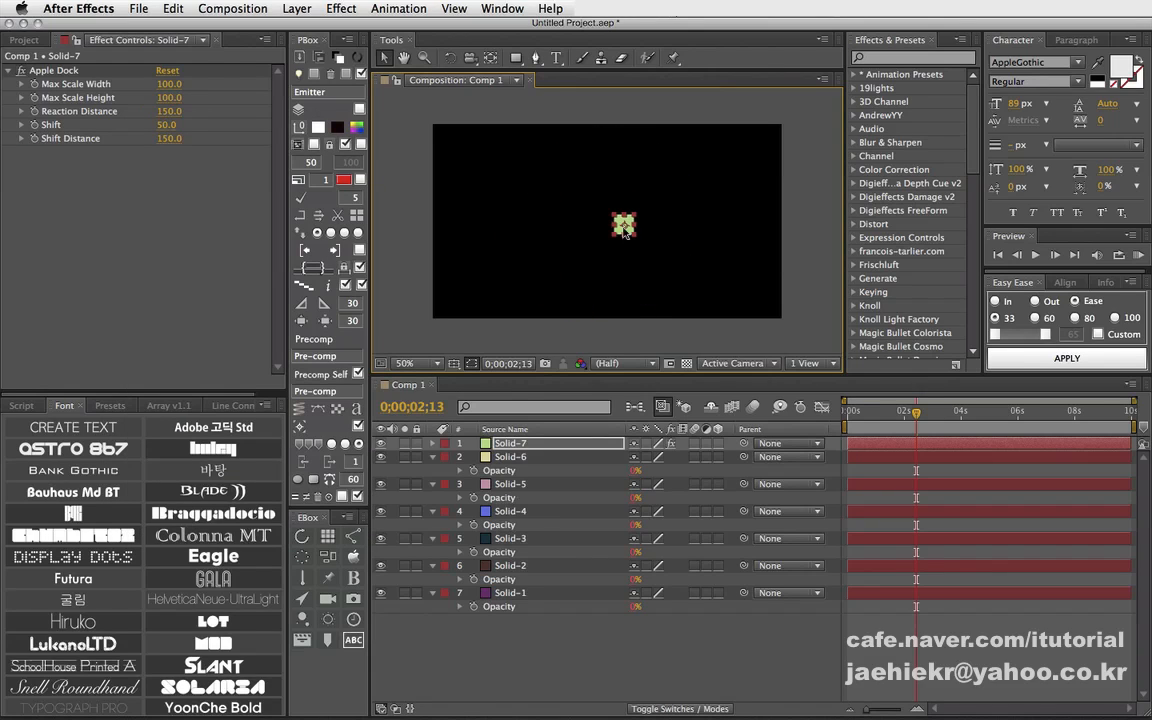
Apply 3D Circle Motion to the position of the selected green solid, close the script window, and scrub the timeline to check its motion.
{"action": "left_click", "coordinate": [303, 537]}
{"action": "left_click_drag", "start_coordinate": [574, 291], "coordinate": [253, 179]}
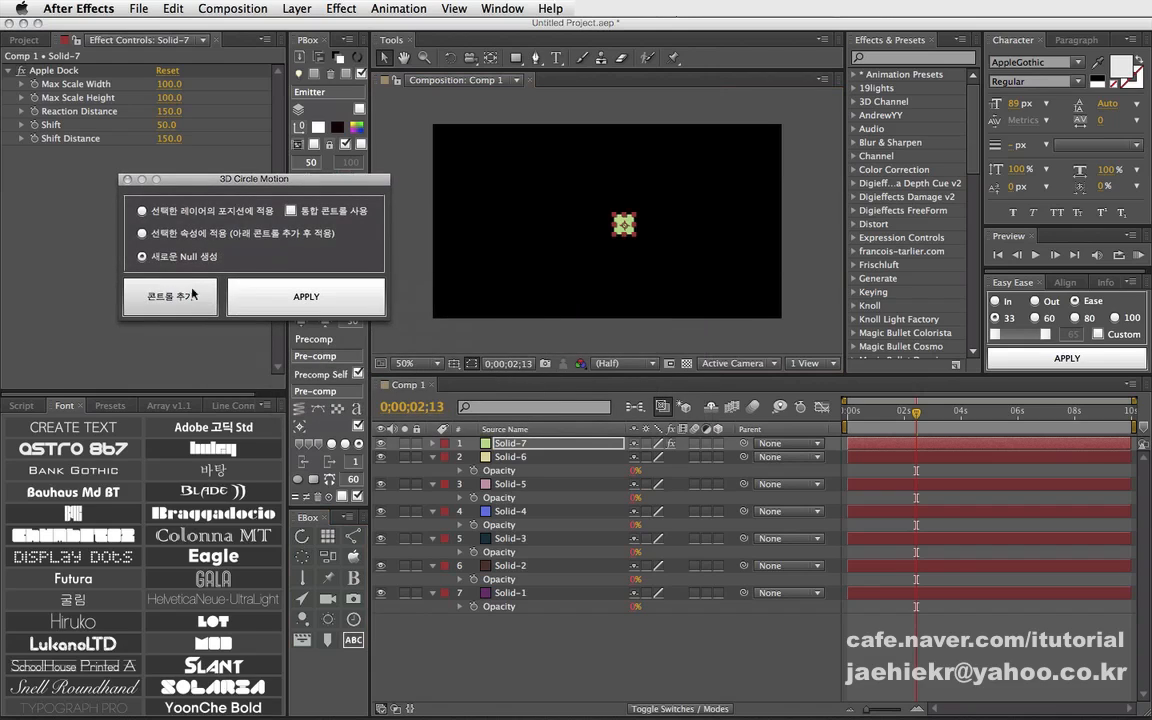
{"action": "left_click", "coordinate": [142, 212]}
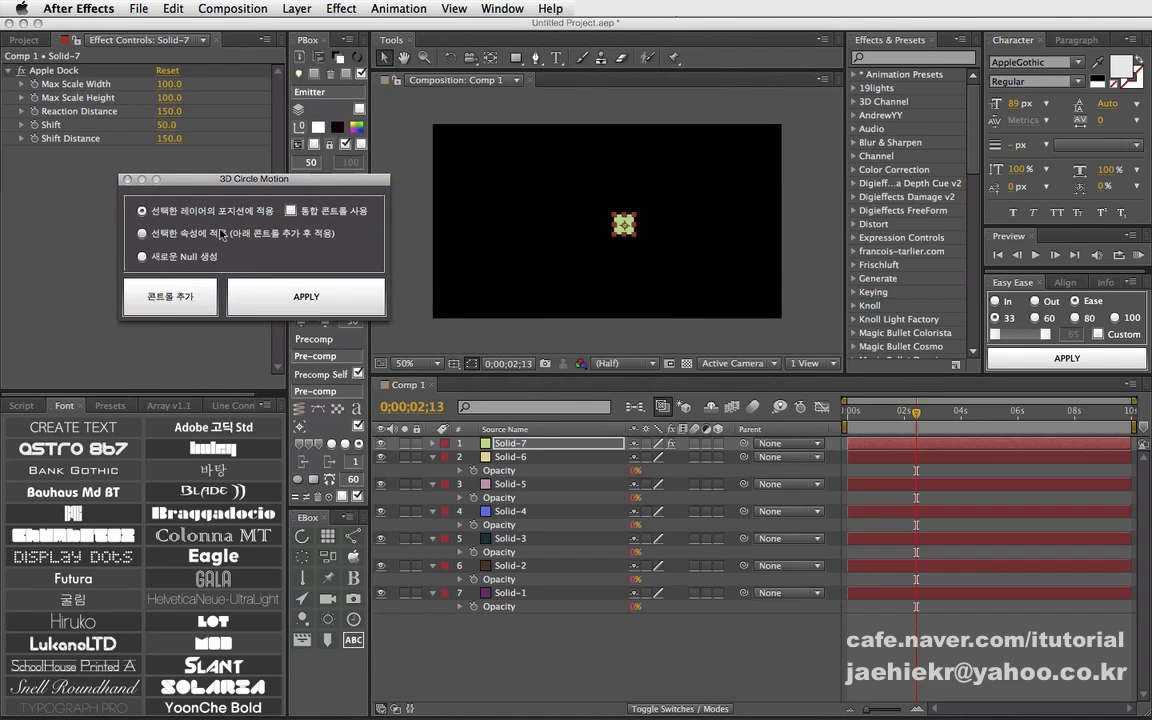
{"action": "left_click", "coordinate": [242, 288]}
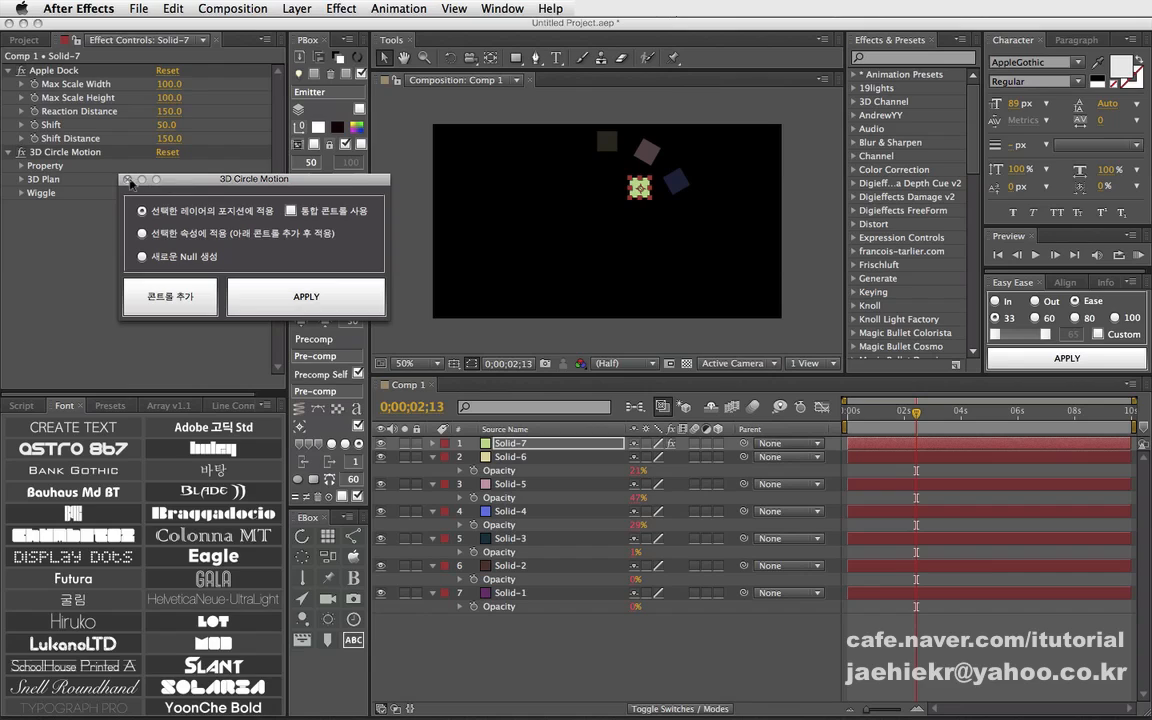
{"action": "left_click", "coordinate": [128, 180]}
{"action": "left_click_drag", "start_coordinate": [874, 413], "coordinate": [918, 414]}
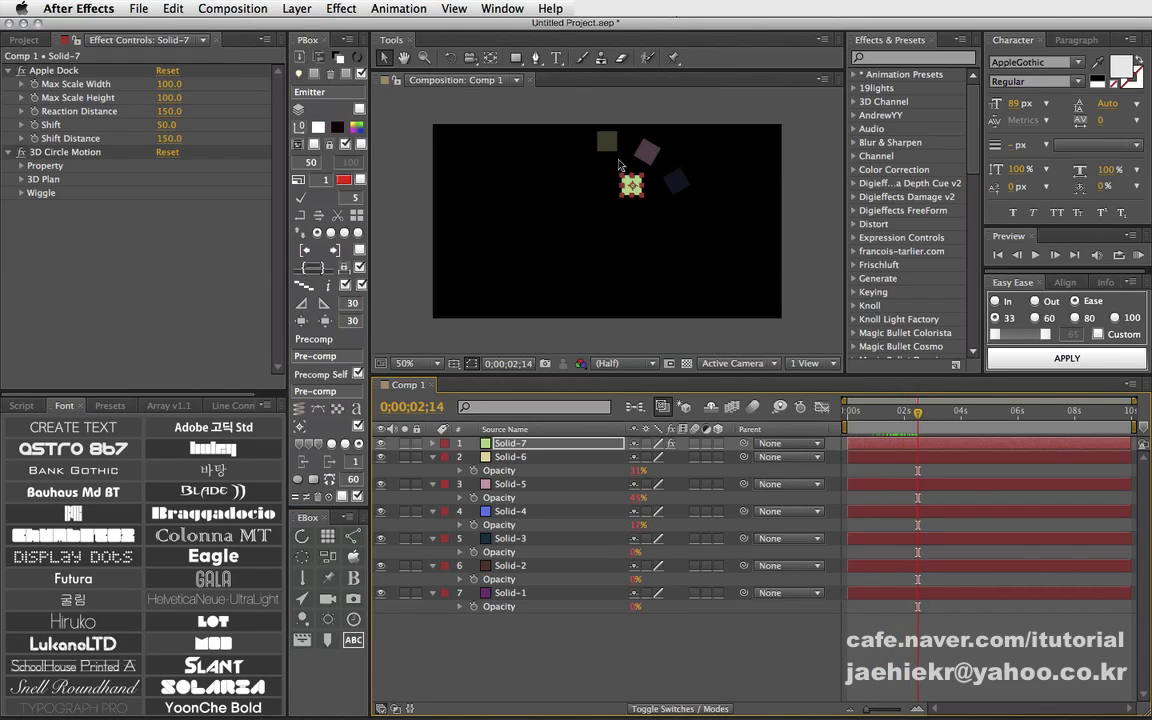
{"action": "left_click_drag", "start_coordinate": [168, 84], "coordinate": [185, 84]}
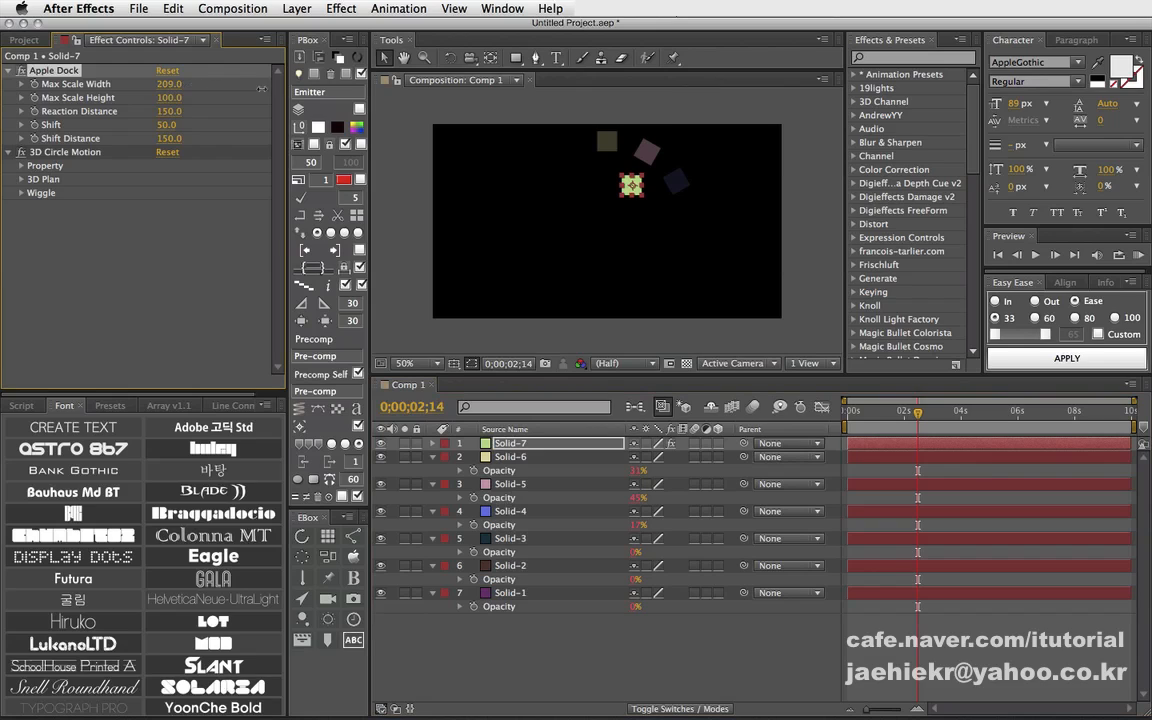
{"action": "key", "text": "super+z"}
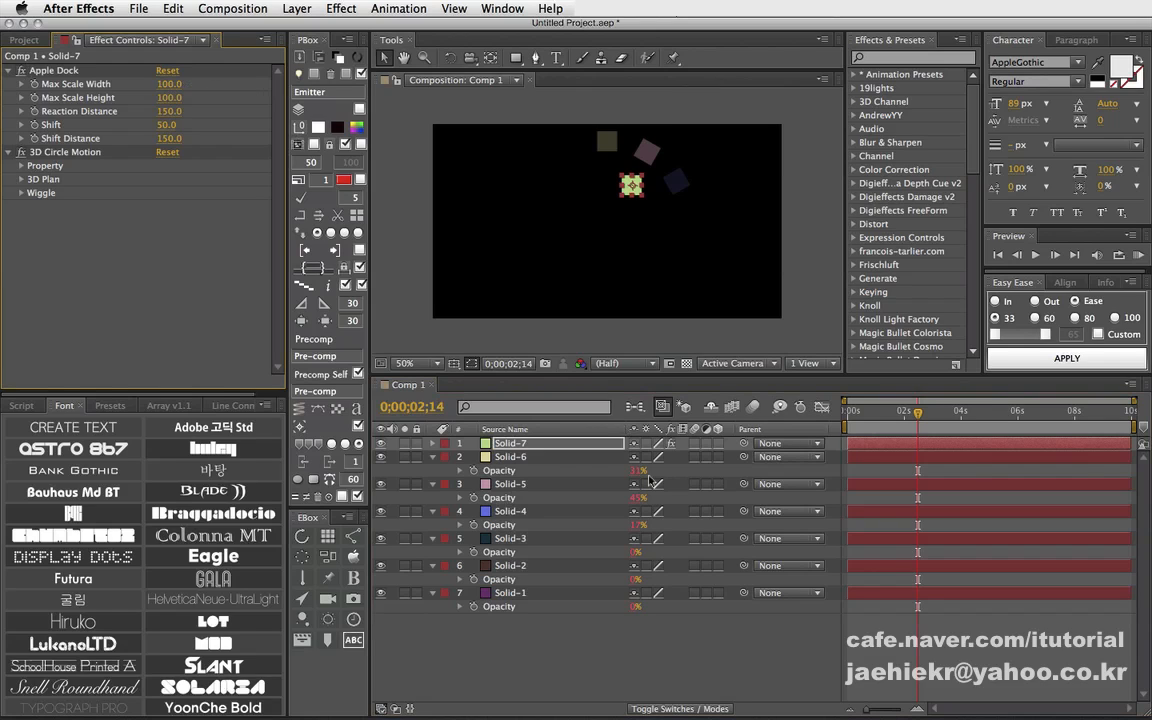
Set the 3D Circle Motion's Radius(sin) and Radius(cos) on Solid-7 to 150 and scrub the timeline to check the orbit.
{"action": "left_click", "coordinate": [536, 445]}
{"action": "left_click", "coordinate": [104, 152]}
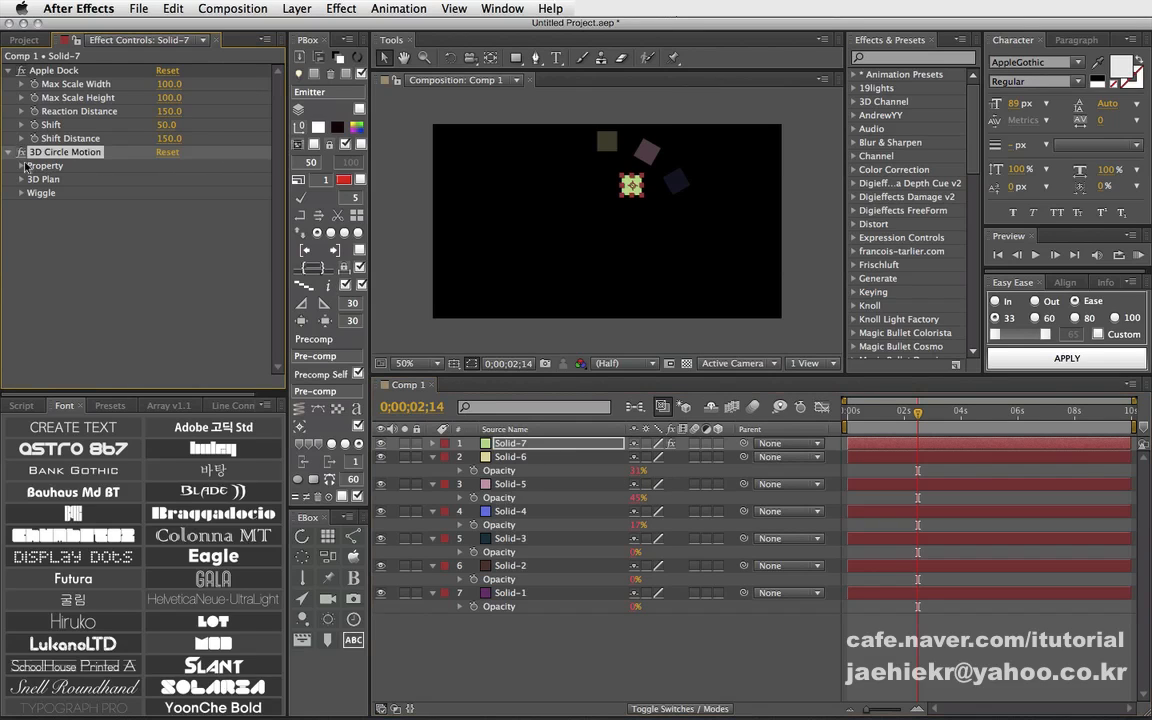
{"action": "left_click", "coordinate": [21, 165]}
{"action": "left_click_drag", "start_coordinate": [168, 180], "coordinate": [485, 190]}
{"action": "left_click_drag", "start_coordinate": [166, 192], "coordinate": [198, 192]}
{"action": "left_click", "coordinate": [170, 179]}
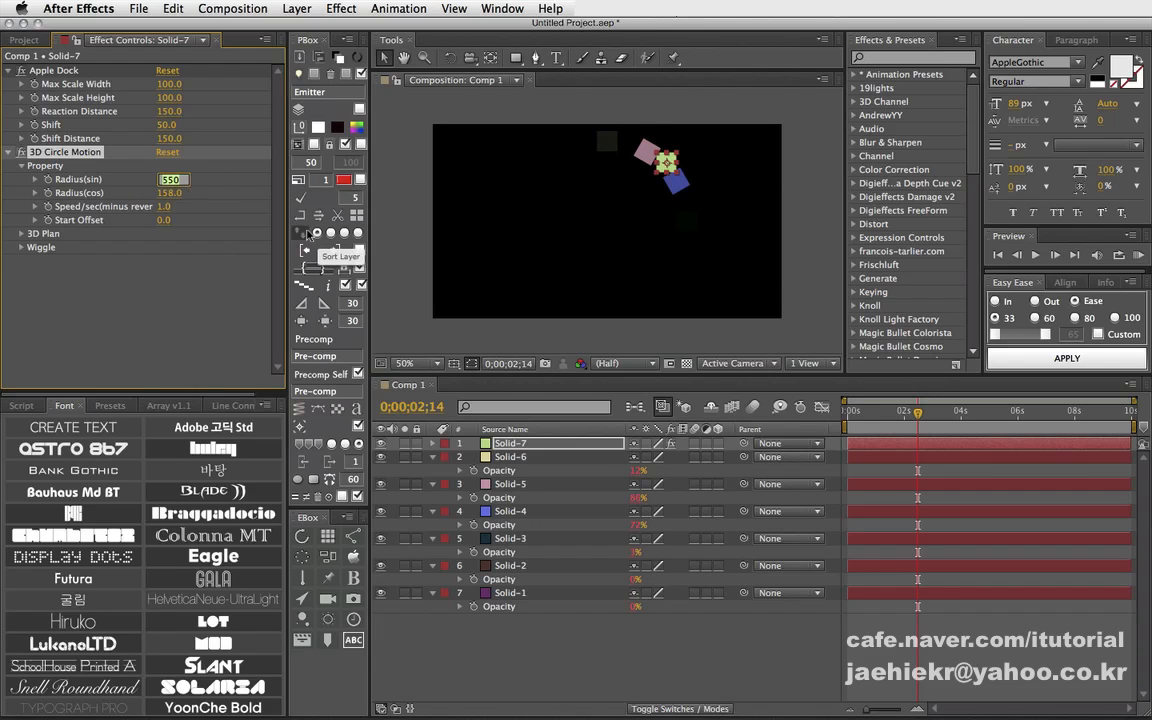
{"action": "type", "text": "150"}
{"action": "key", "text": "Tab"}
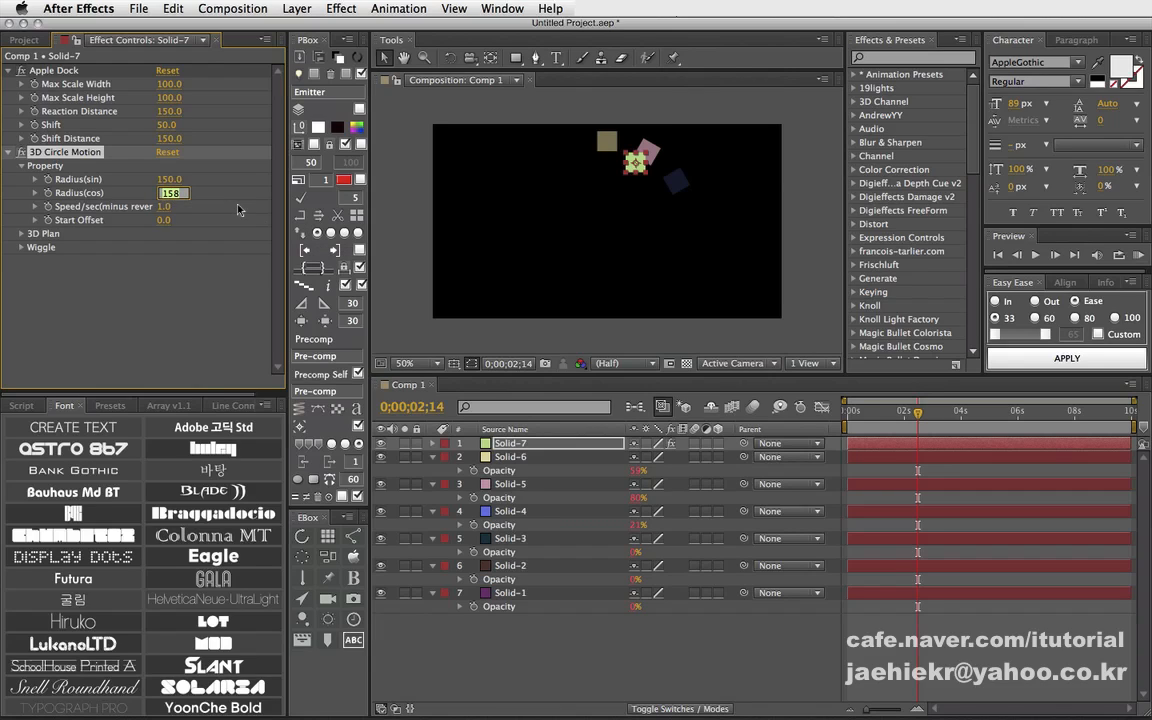
{"action": "type", "text": "150"}
{"action": "key", "text": "Return"}
{"action": "left_click_drag", "start_coordinate": [857, 411], "coordinate": [914, 418]}
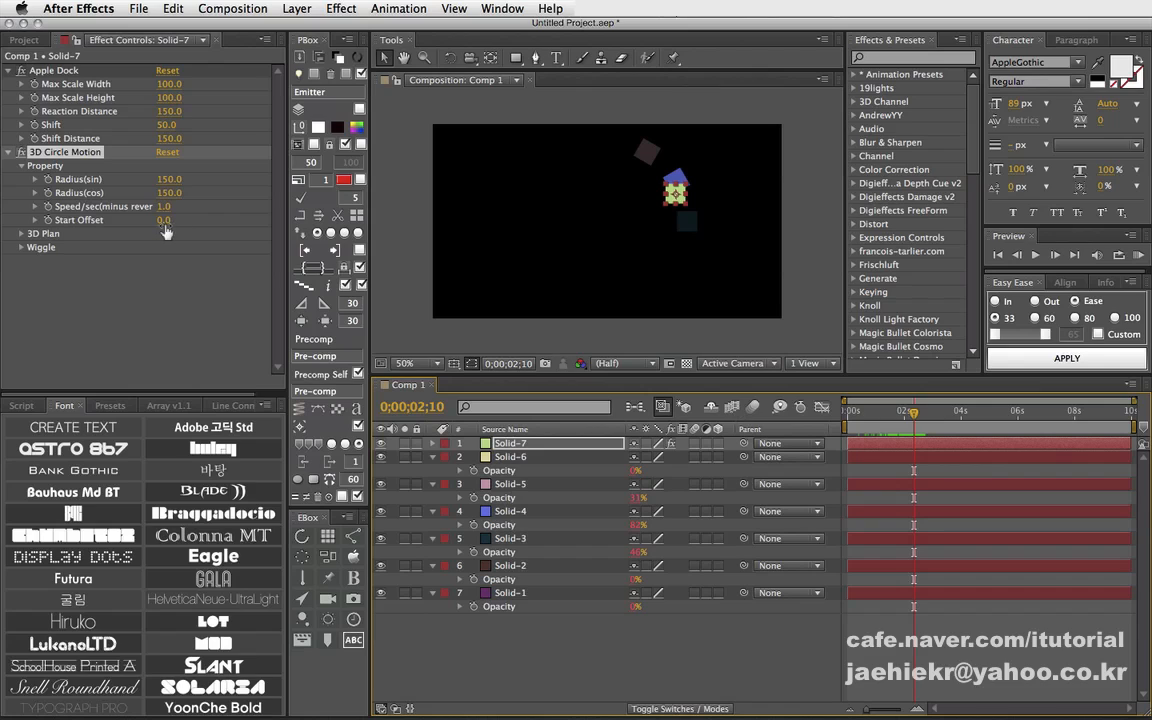
Turn on Wiggle in Solid-7's 3D Circle Motion with an amplitude of 272, and scrub the timeline to check the irregular motion.
{"action": "left_click", "coordinate": [21, 248]}
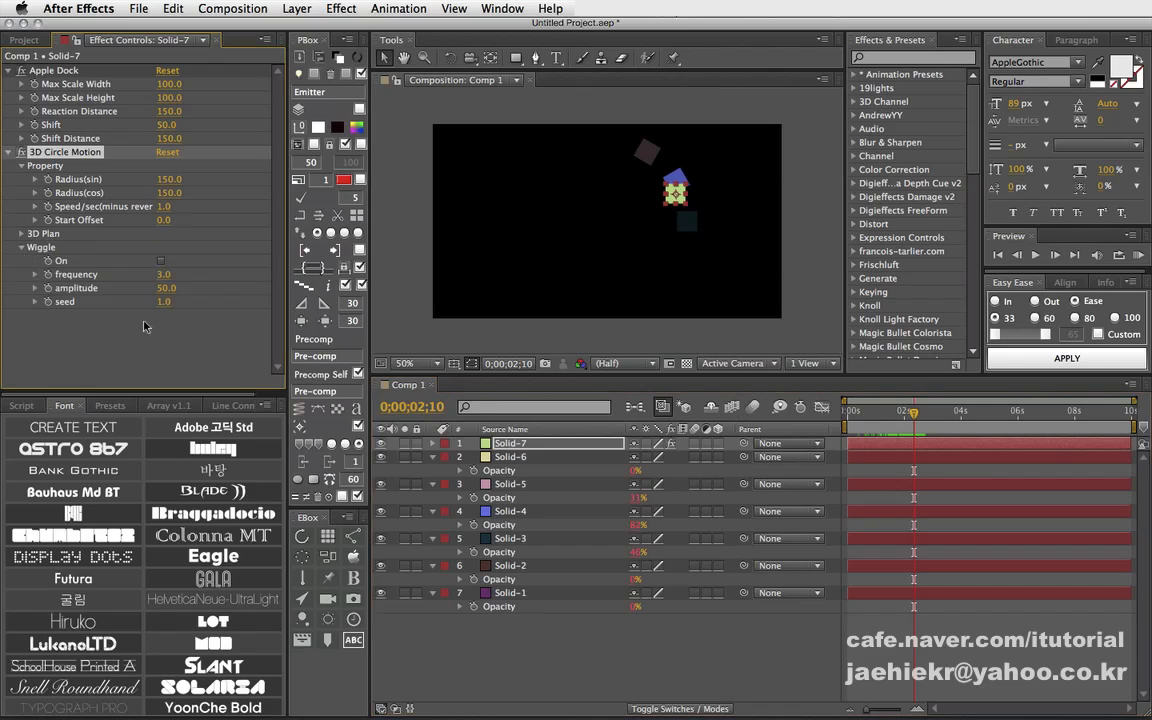
{"action": "left_click", "coordinate": [161, 261]}
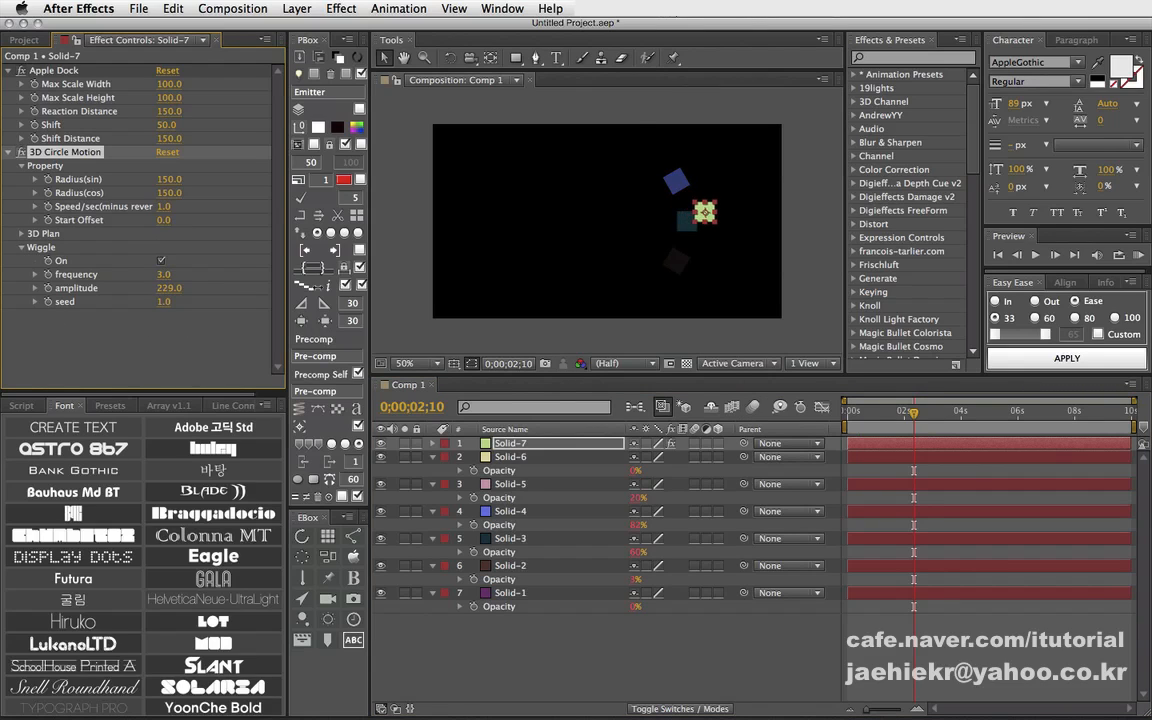
{"action": "left_click_drag", "start_coordinate": [169, 288], "coordinate": [212, 288]}
{"action": "left_click_drag", "start_coordinate": [855, 411], "coordinate": [907, 416]}
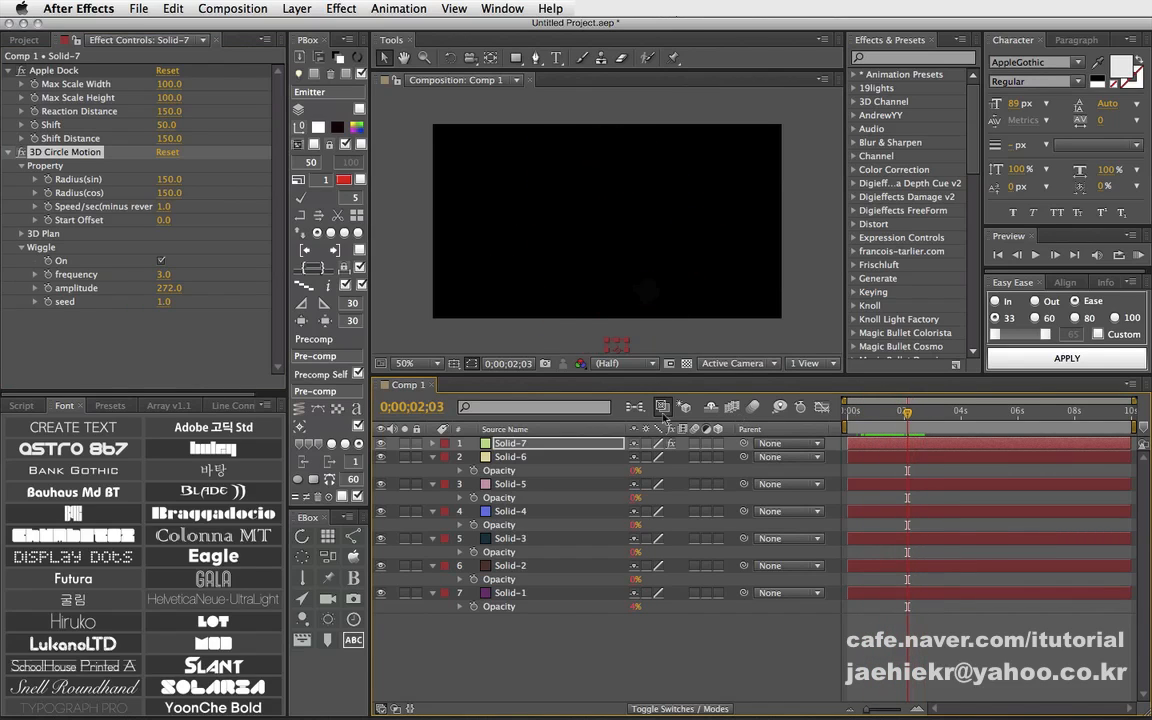